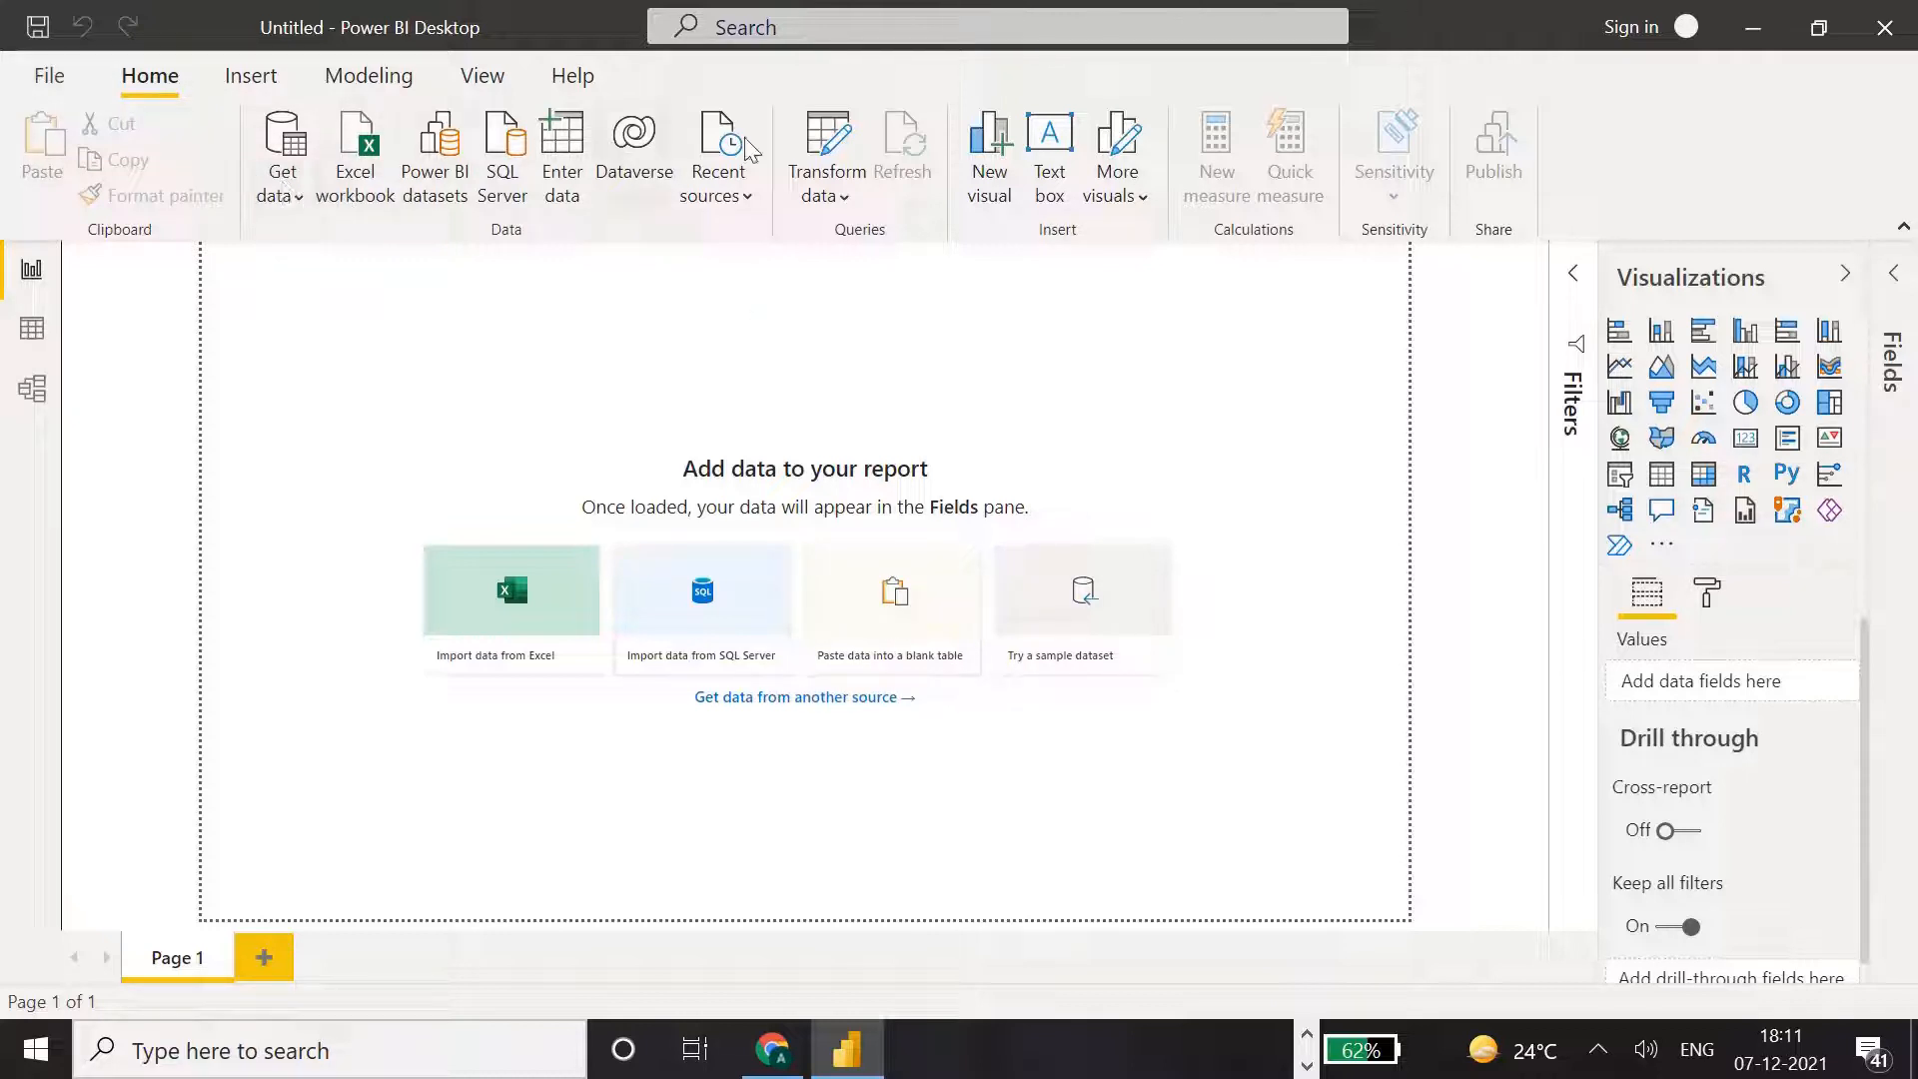
Search the full list of data sources for "web" and connect using the Web source.
{"action": "left_click", "coordinate": [300, 205]}
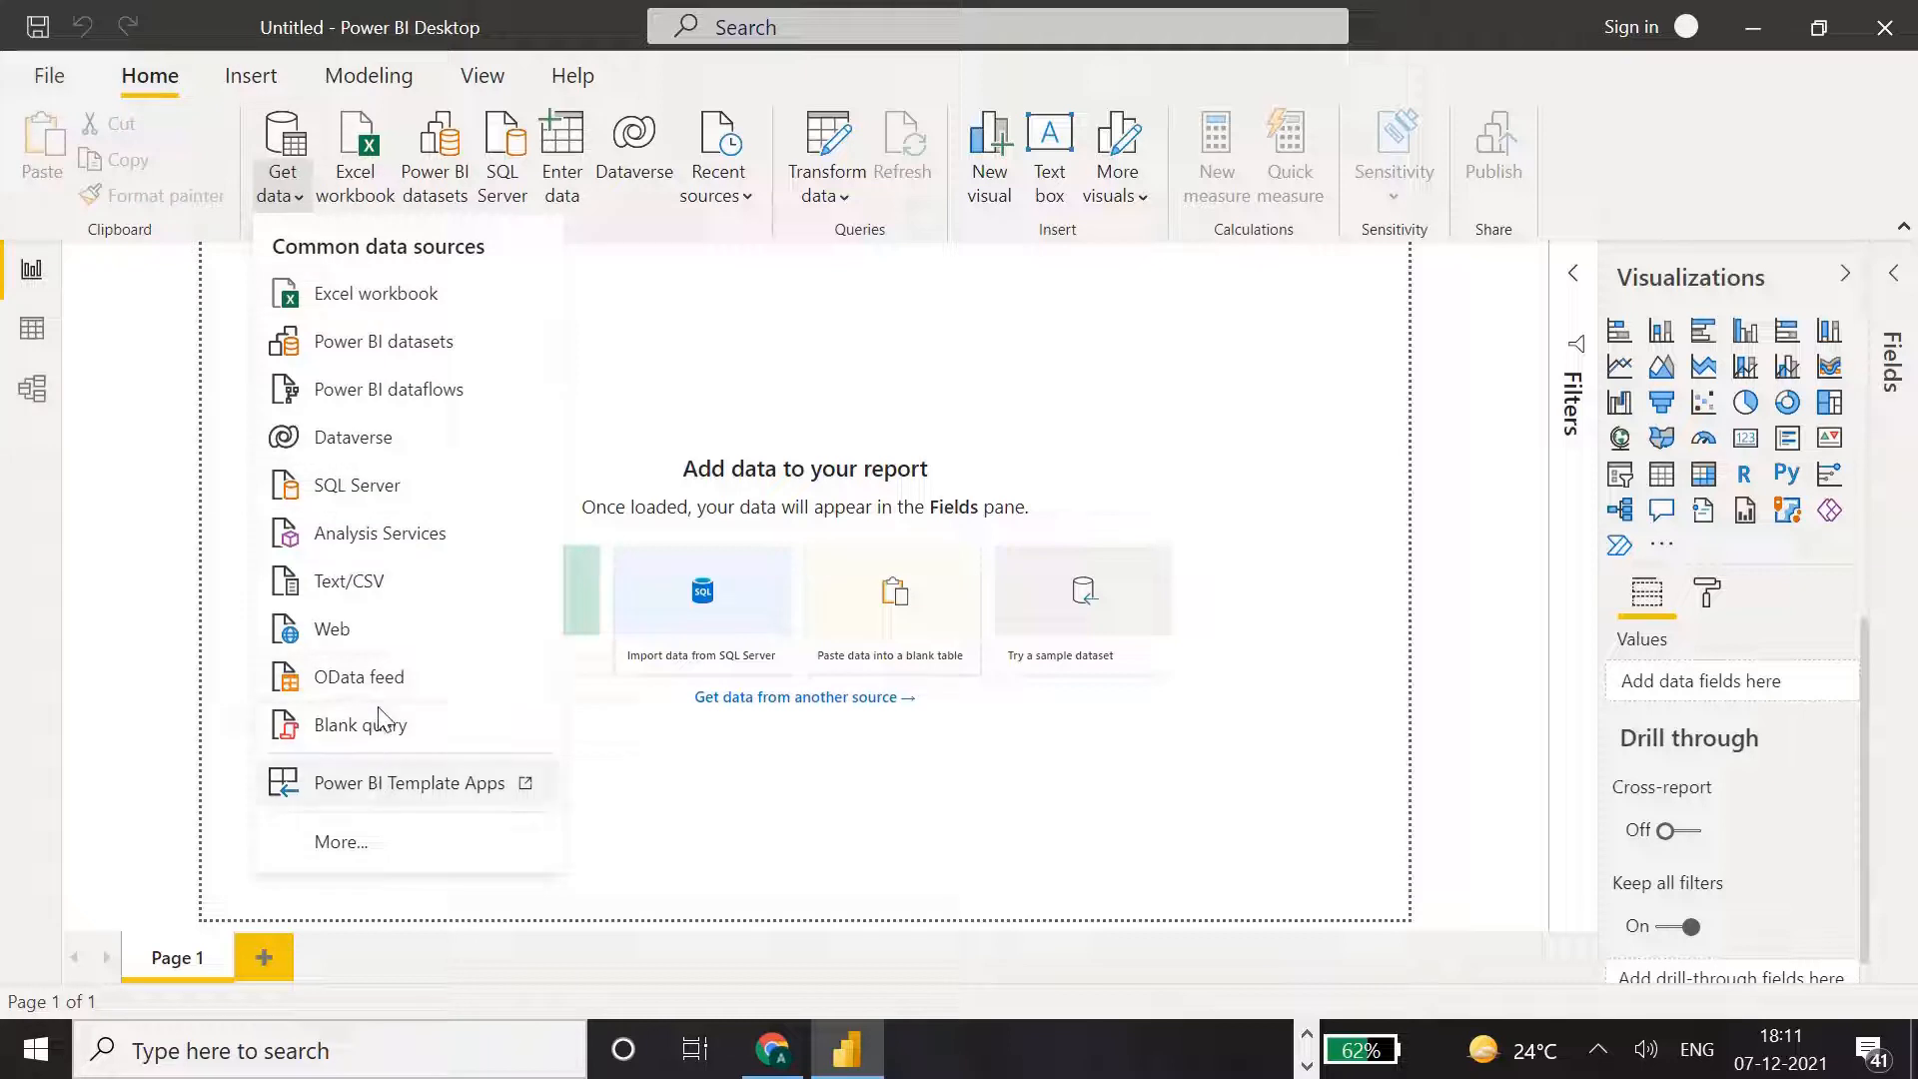
{"action": "left_click", "coordinate": [489, 236]}
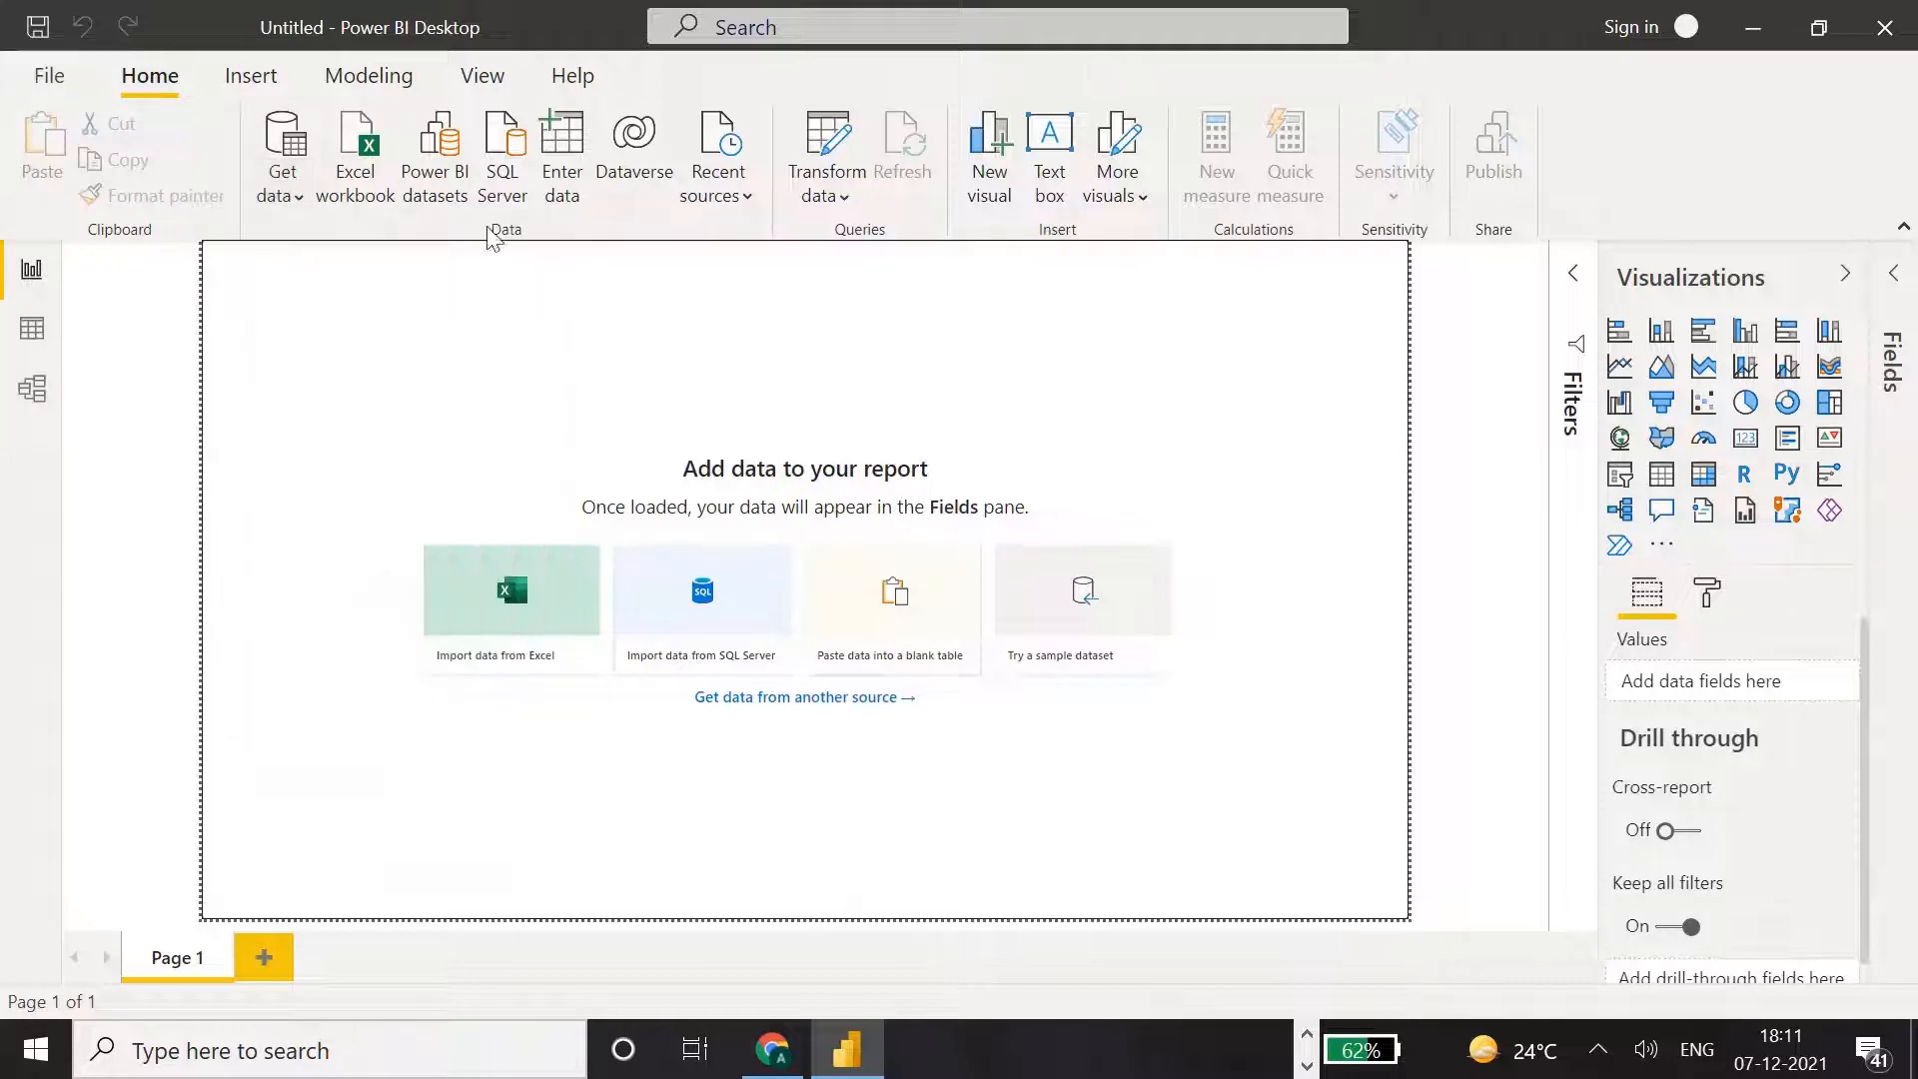
{"action": "left_click", "coordinate": [283, 142]}
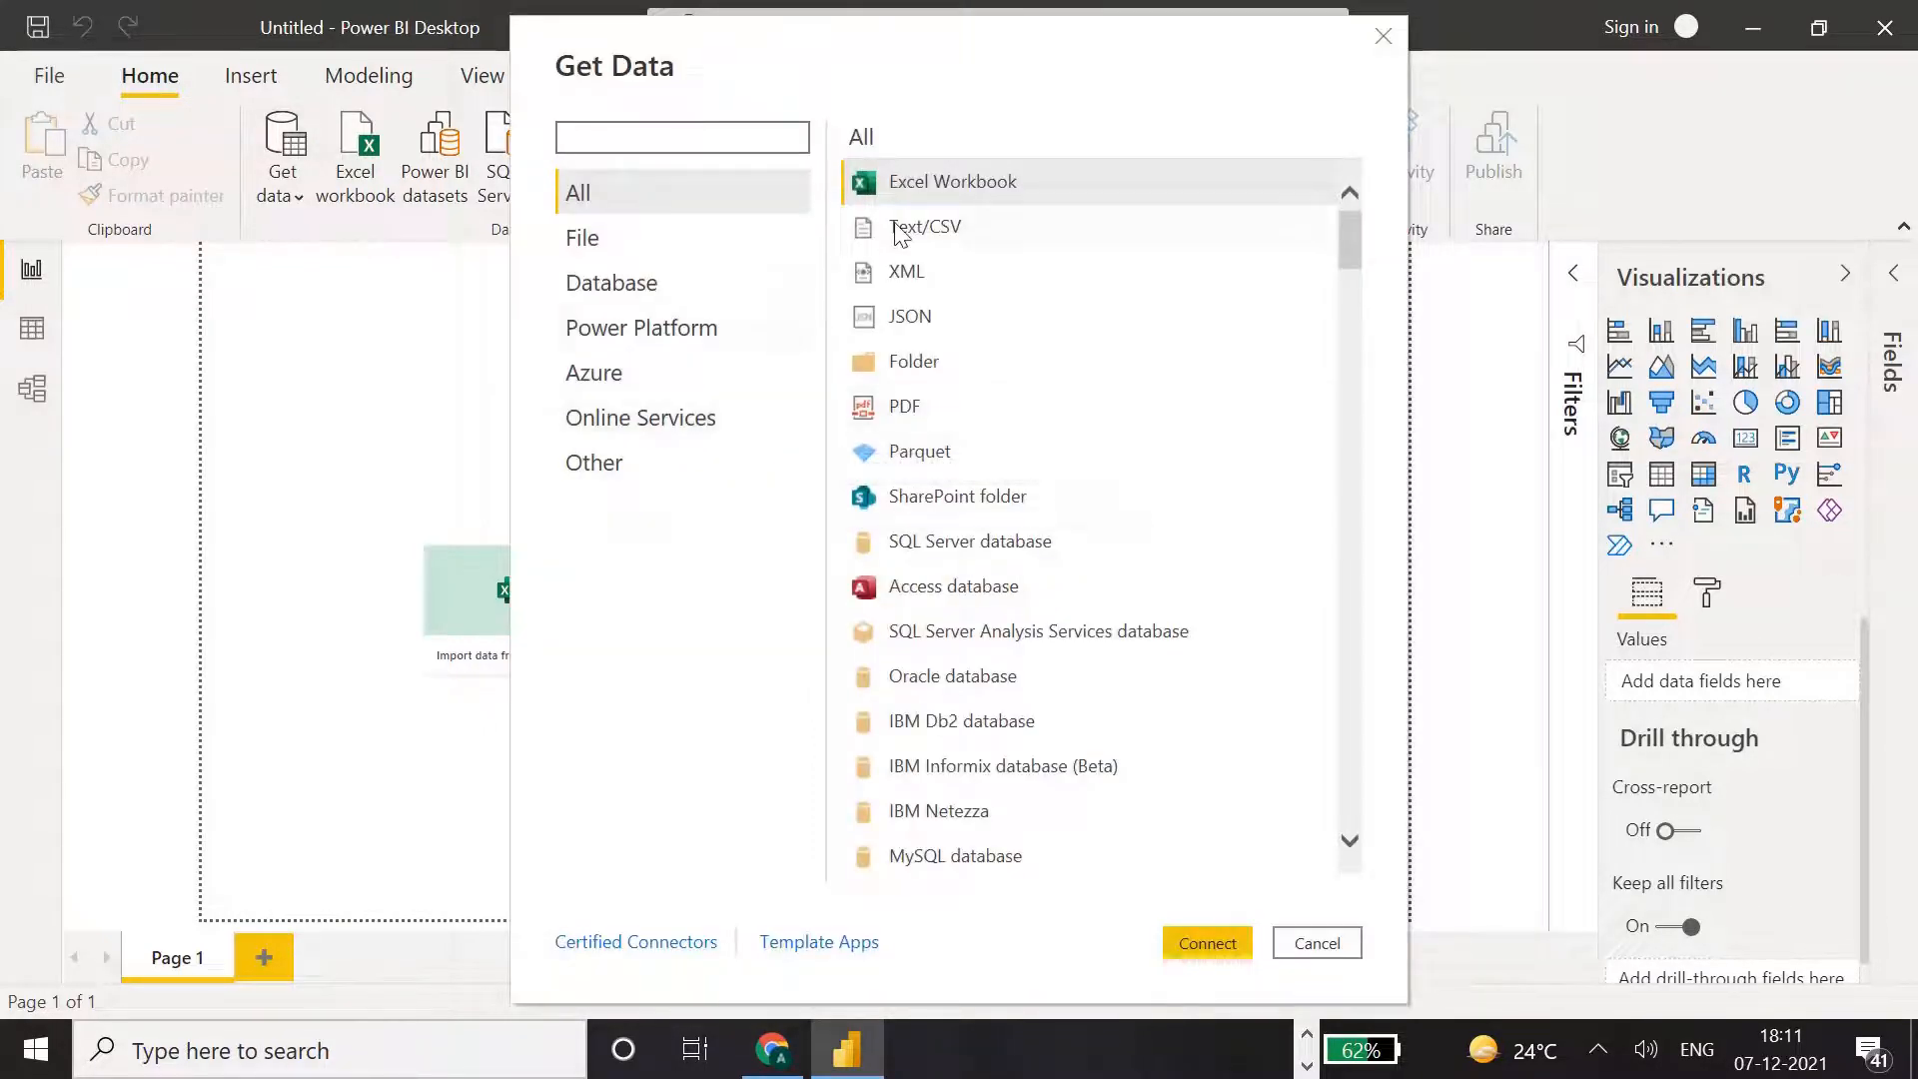
{"action": "left_click_drag", "start_coordinate": [1351, 225], "coordinate": [1357, 152]}
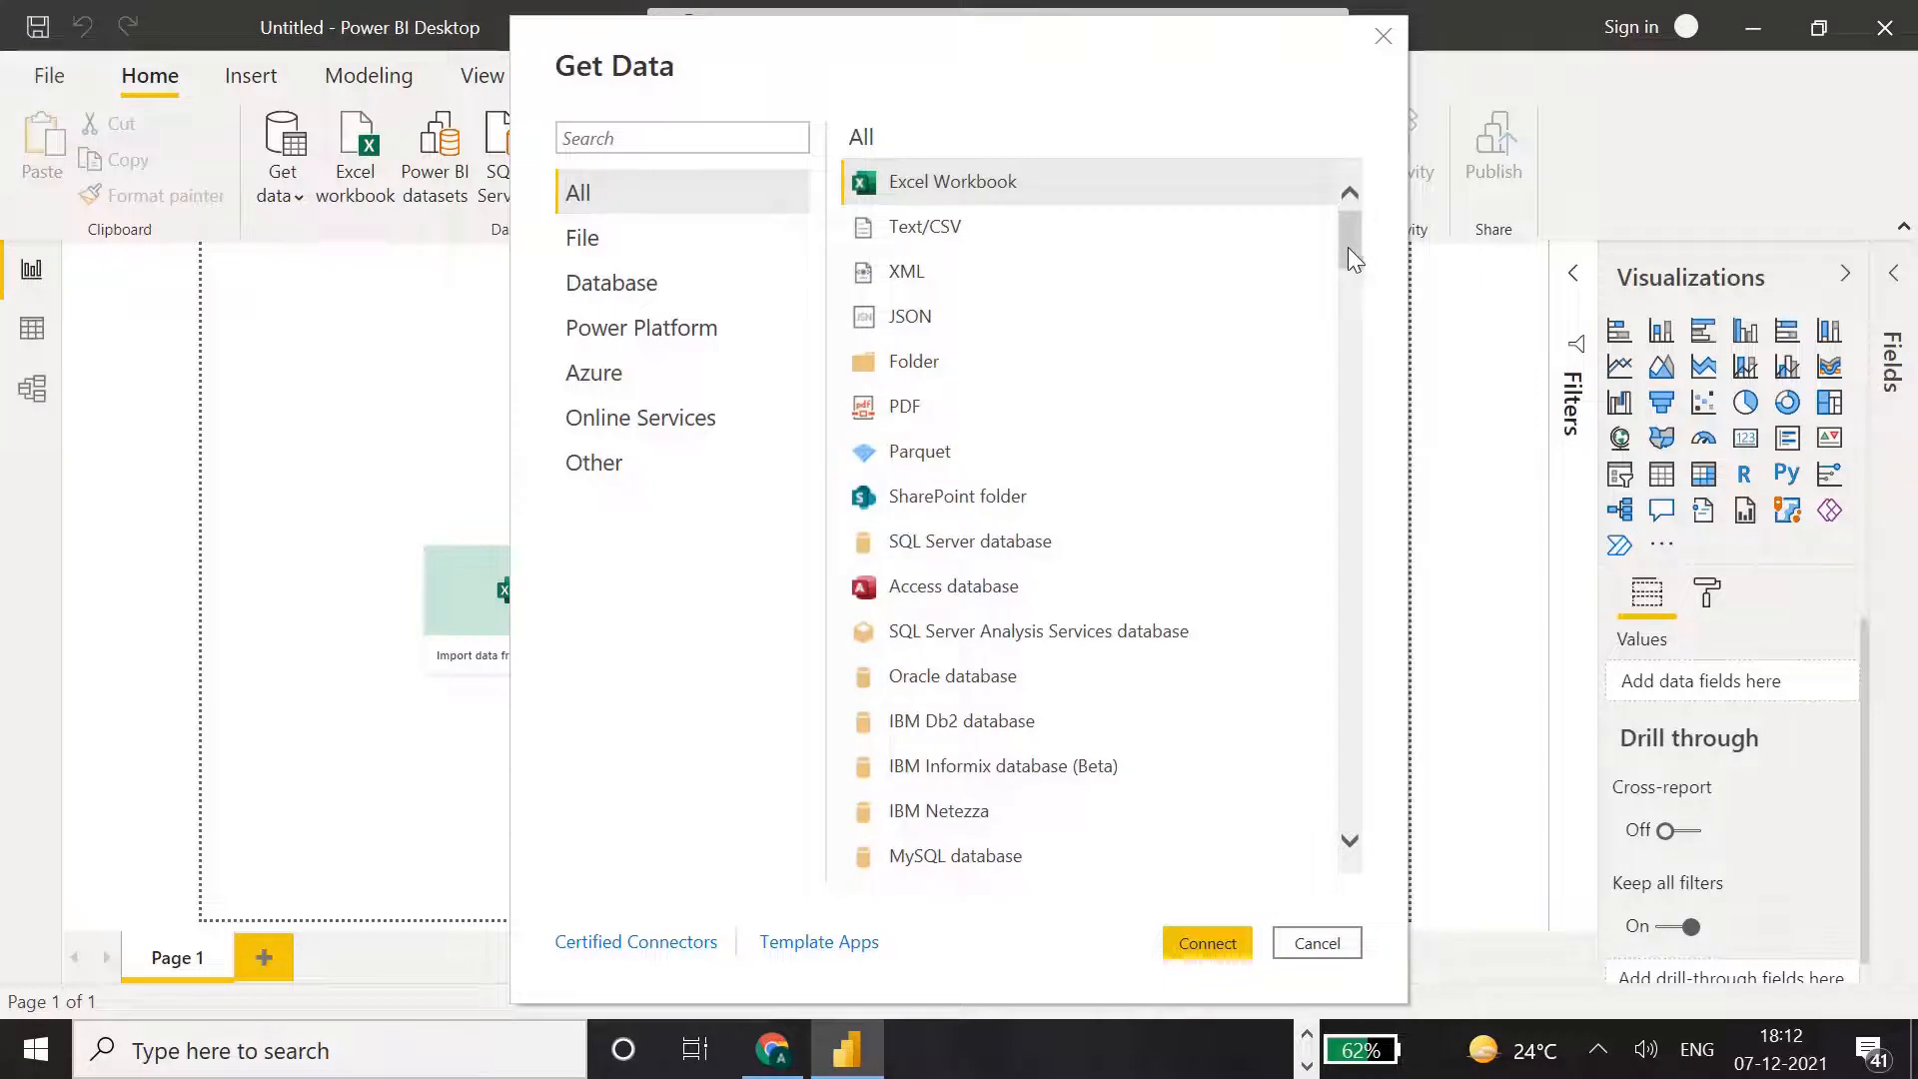
{"action": "left_click_drag", "start_coordinate": [1346, 248], "coordinate": [1358, 182]}
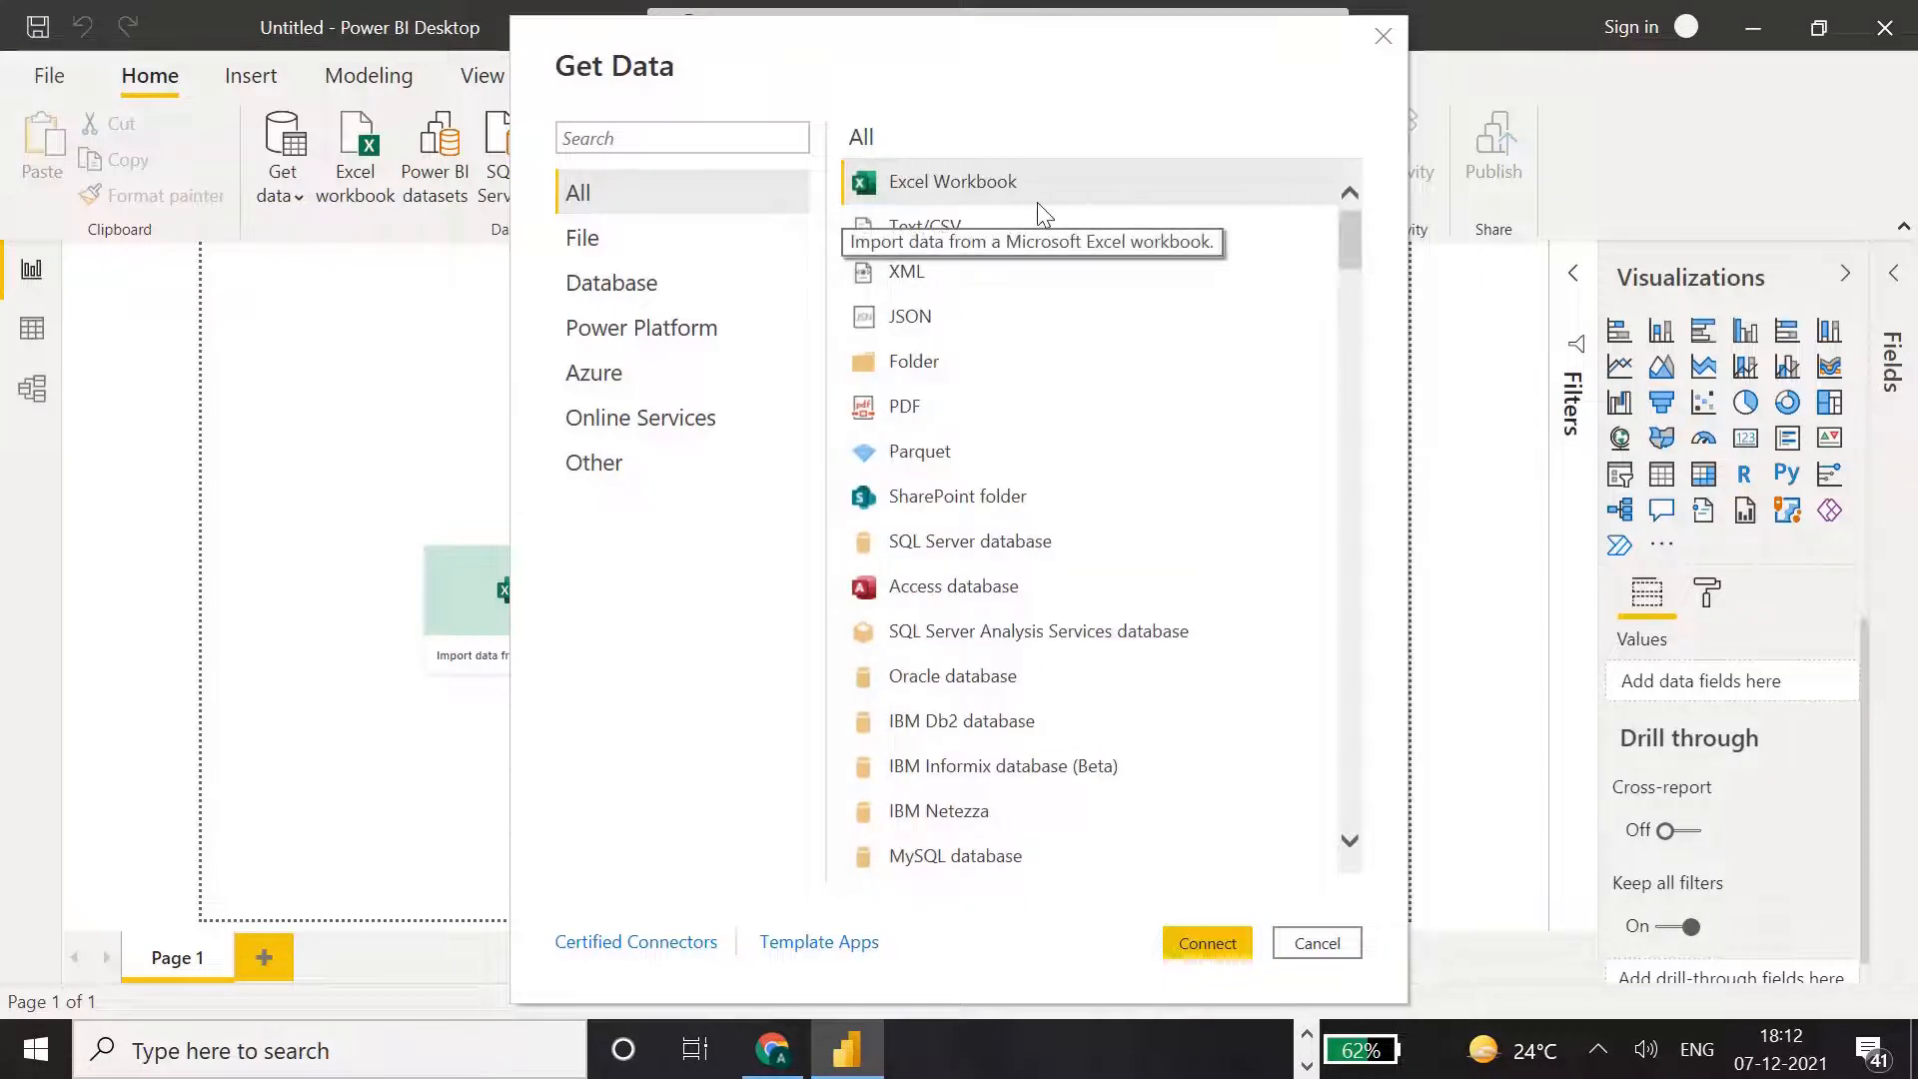
{"action": "left_click", "coordinate": [645, 141]}
{"action": "type", "text": "web"}
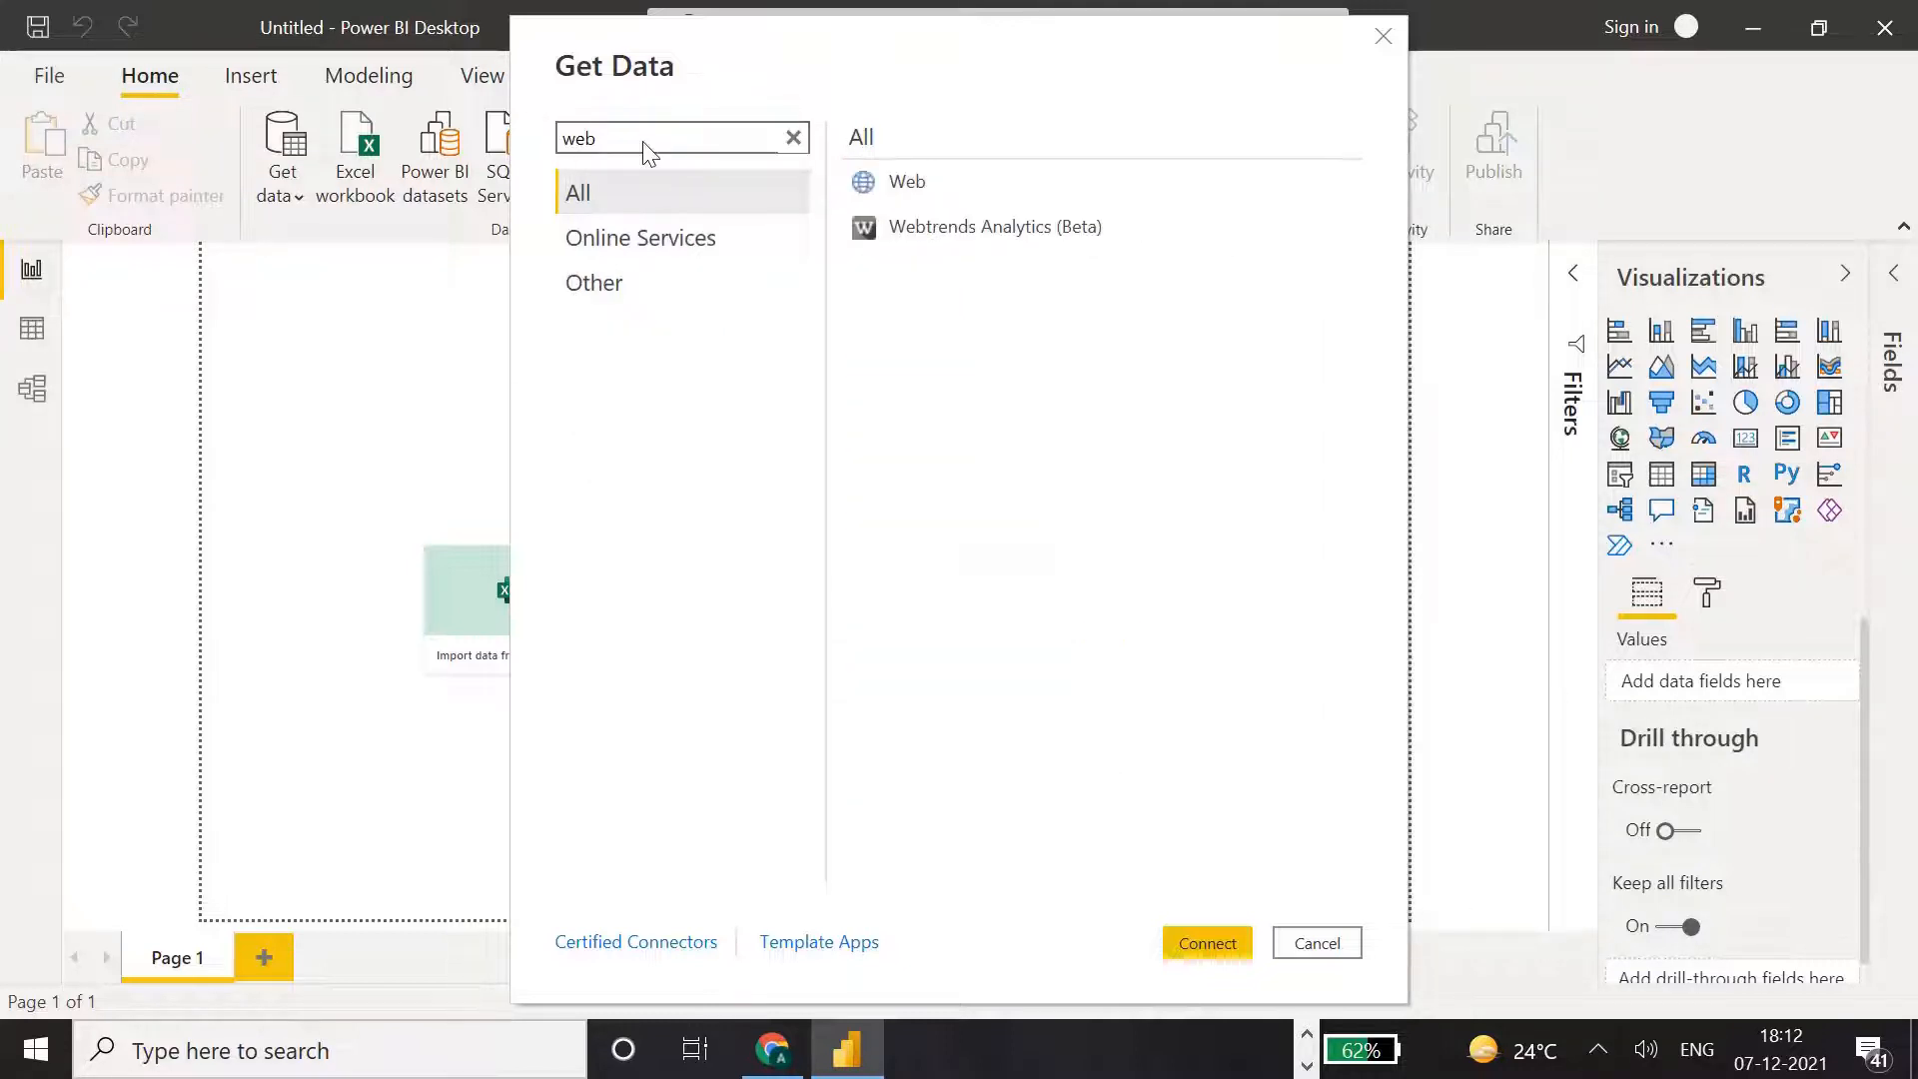
{"action": "left_click", "coordinate": [896, 191]}
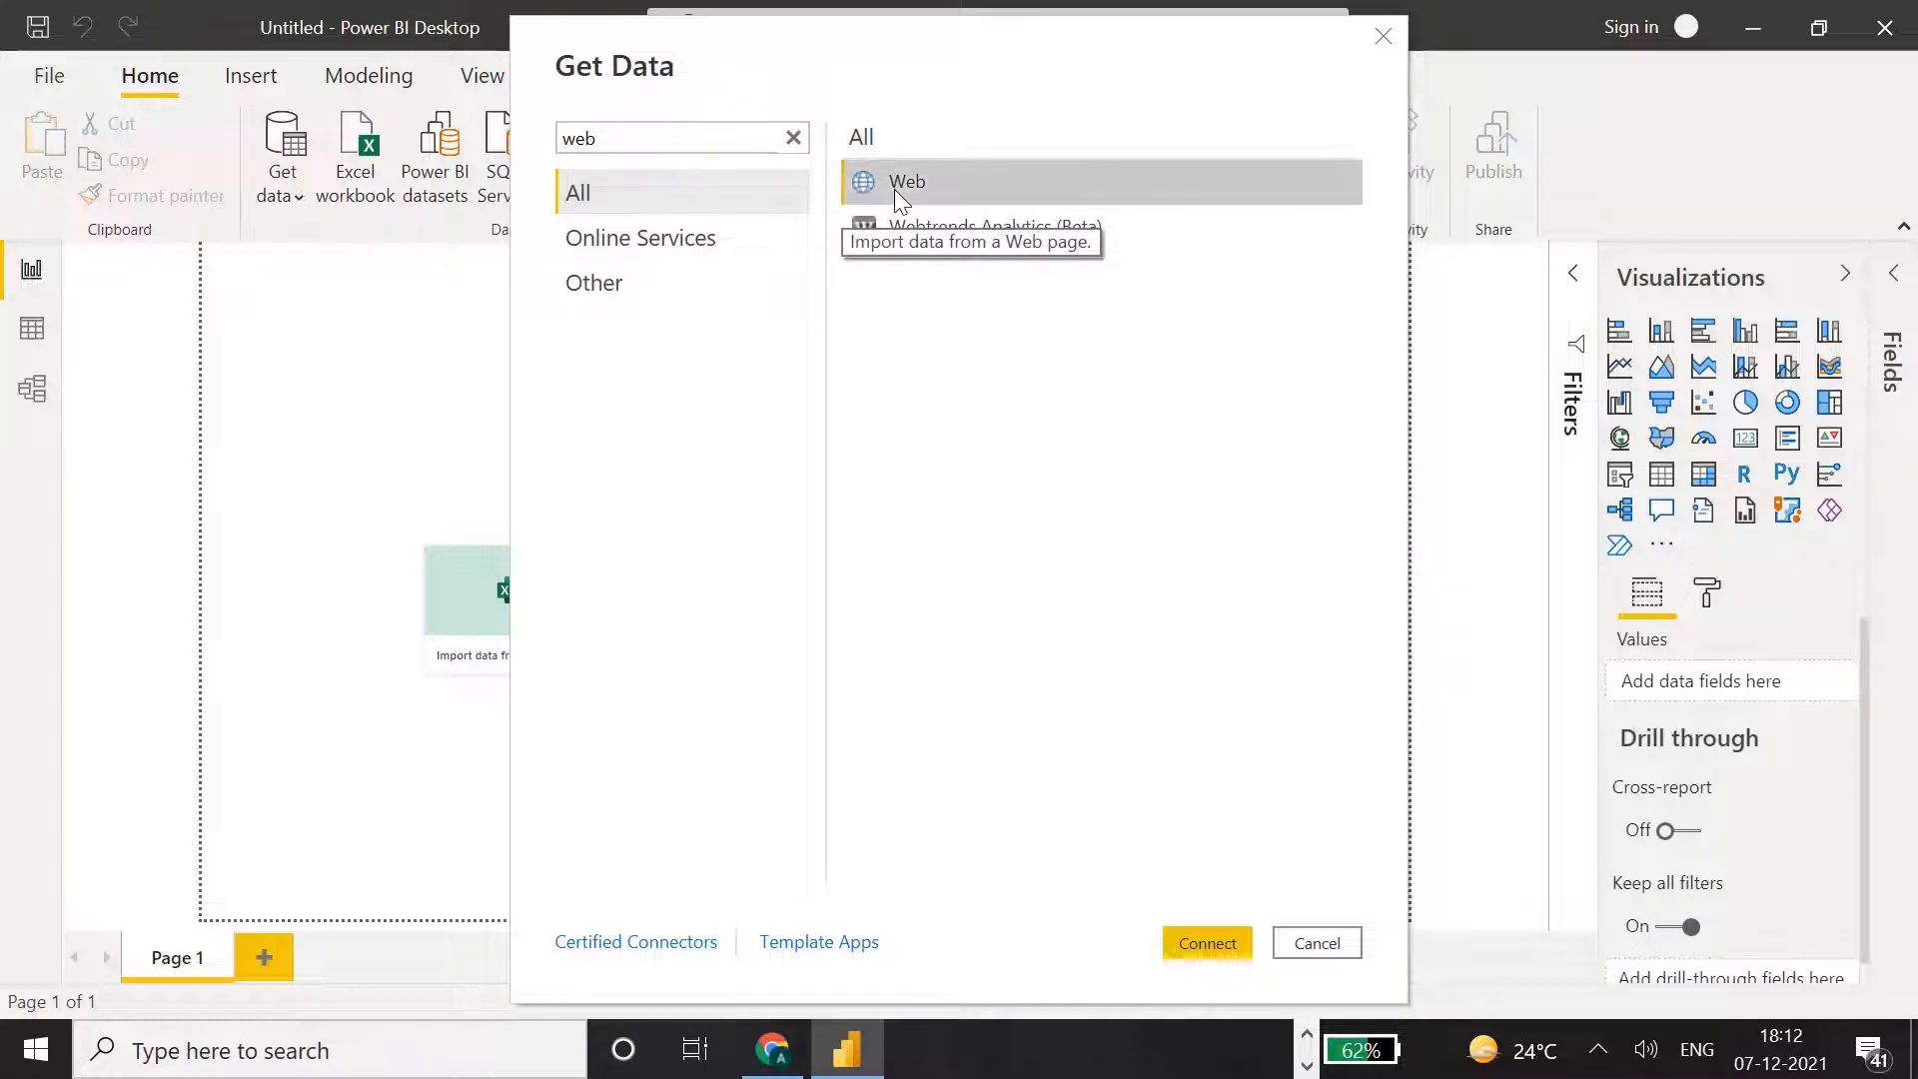
{"action": "left_click", "coordinate": [1207, 943]}
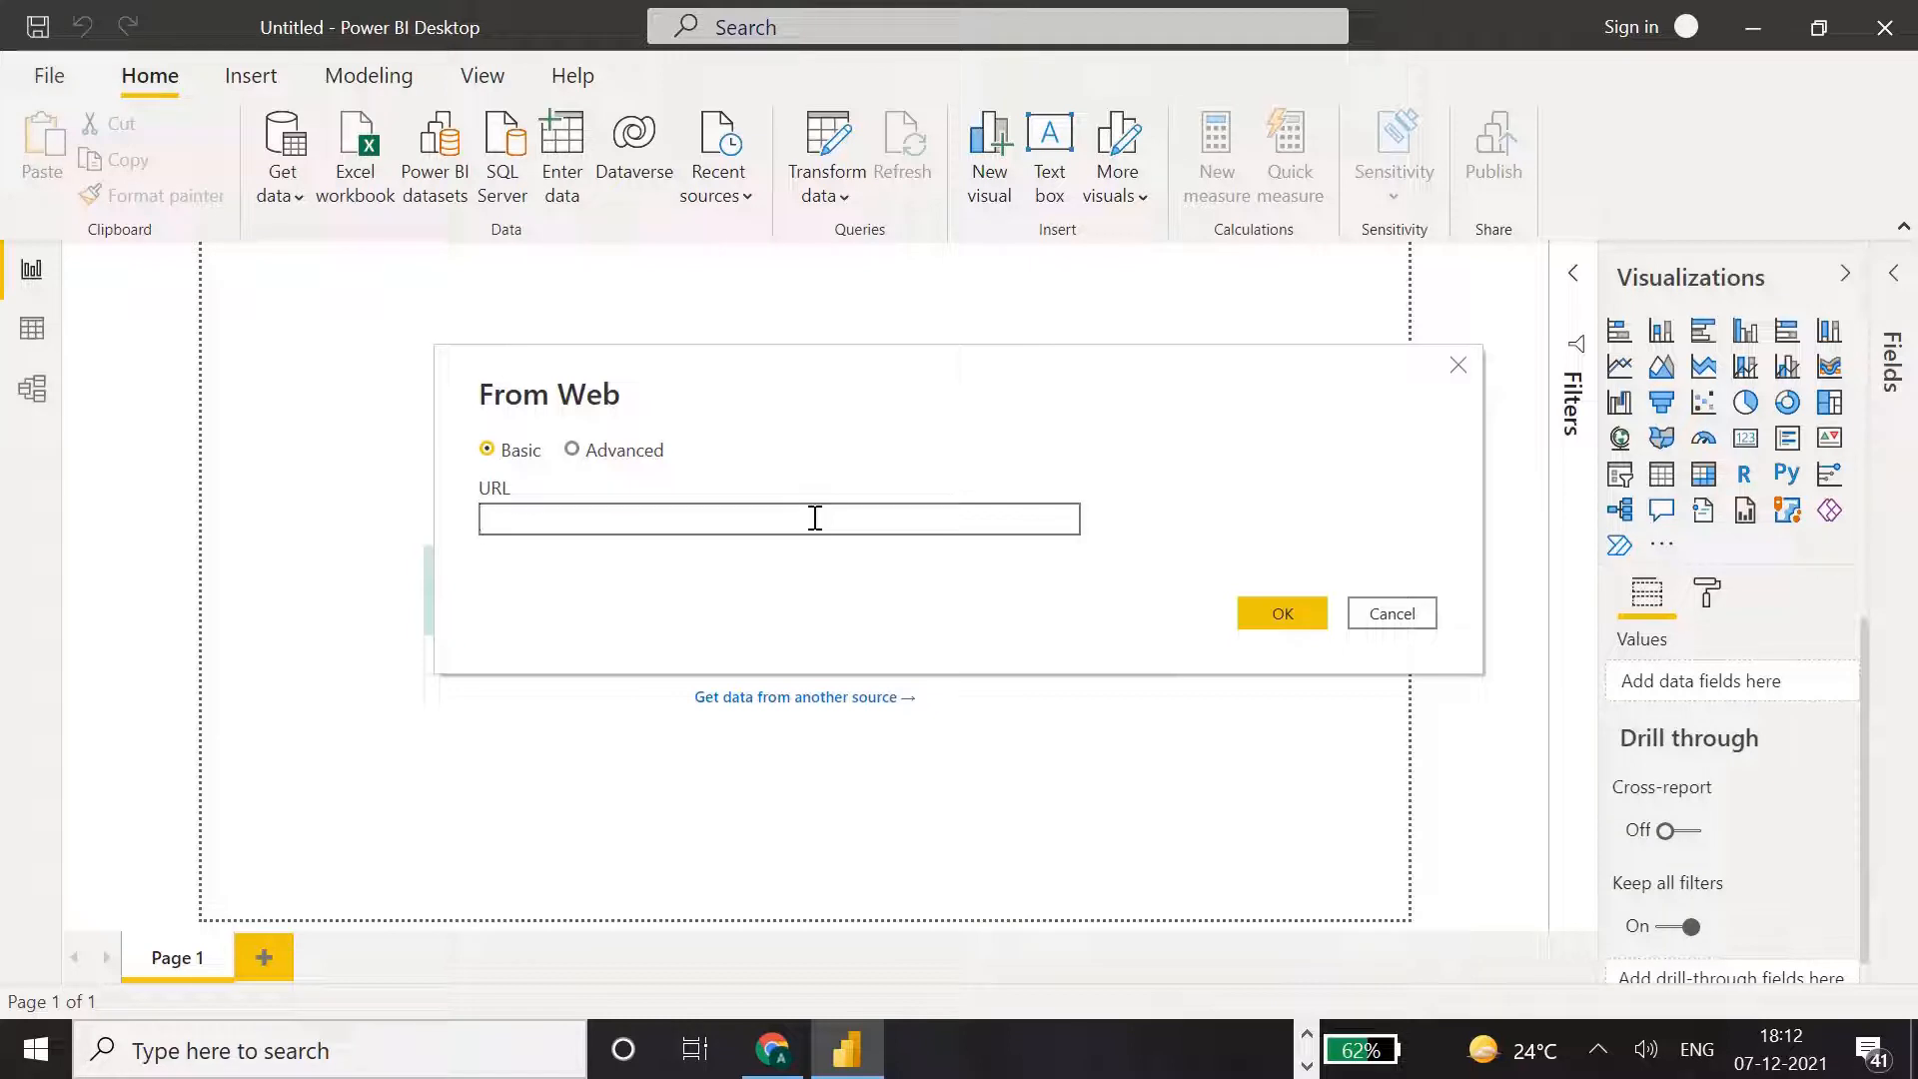
Switch to Chrome and open the IMF's World Economic Outlook Database April 2020 page from the search results.
{"action": "key", "text": "alt+Tab"}
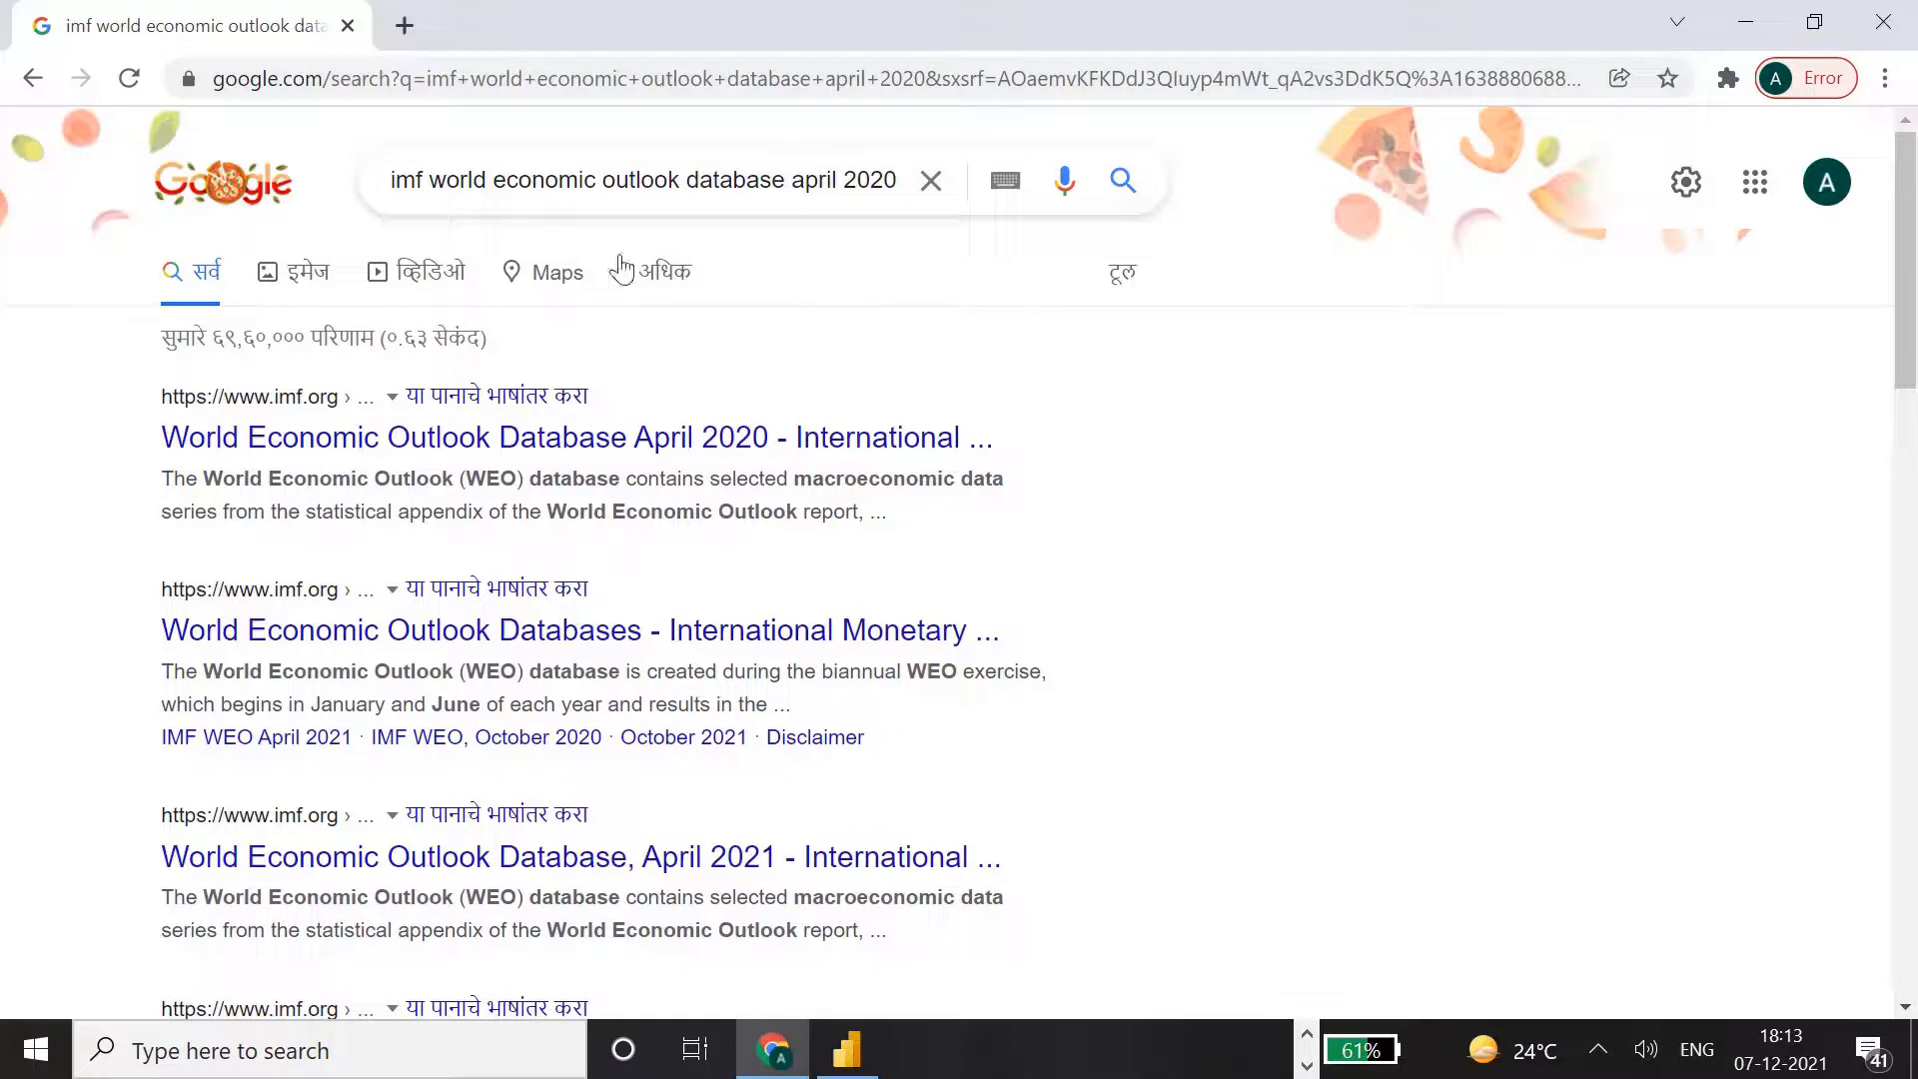
{"action": "left_click", "coordinate": [687, 180]}
{"action": "left_click_drag", "start_coordinate": [397, 180], "coordinate": [845, 180]}
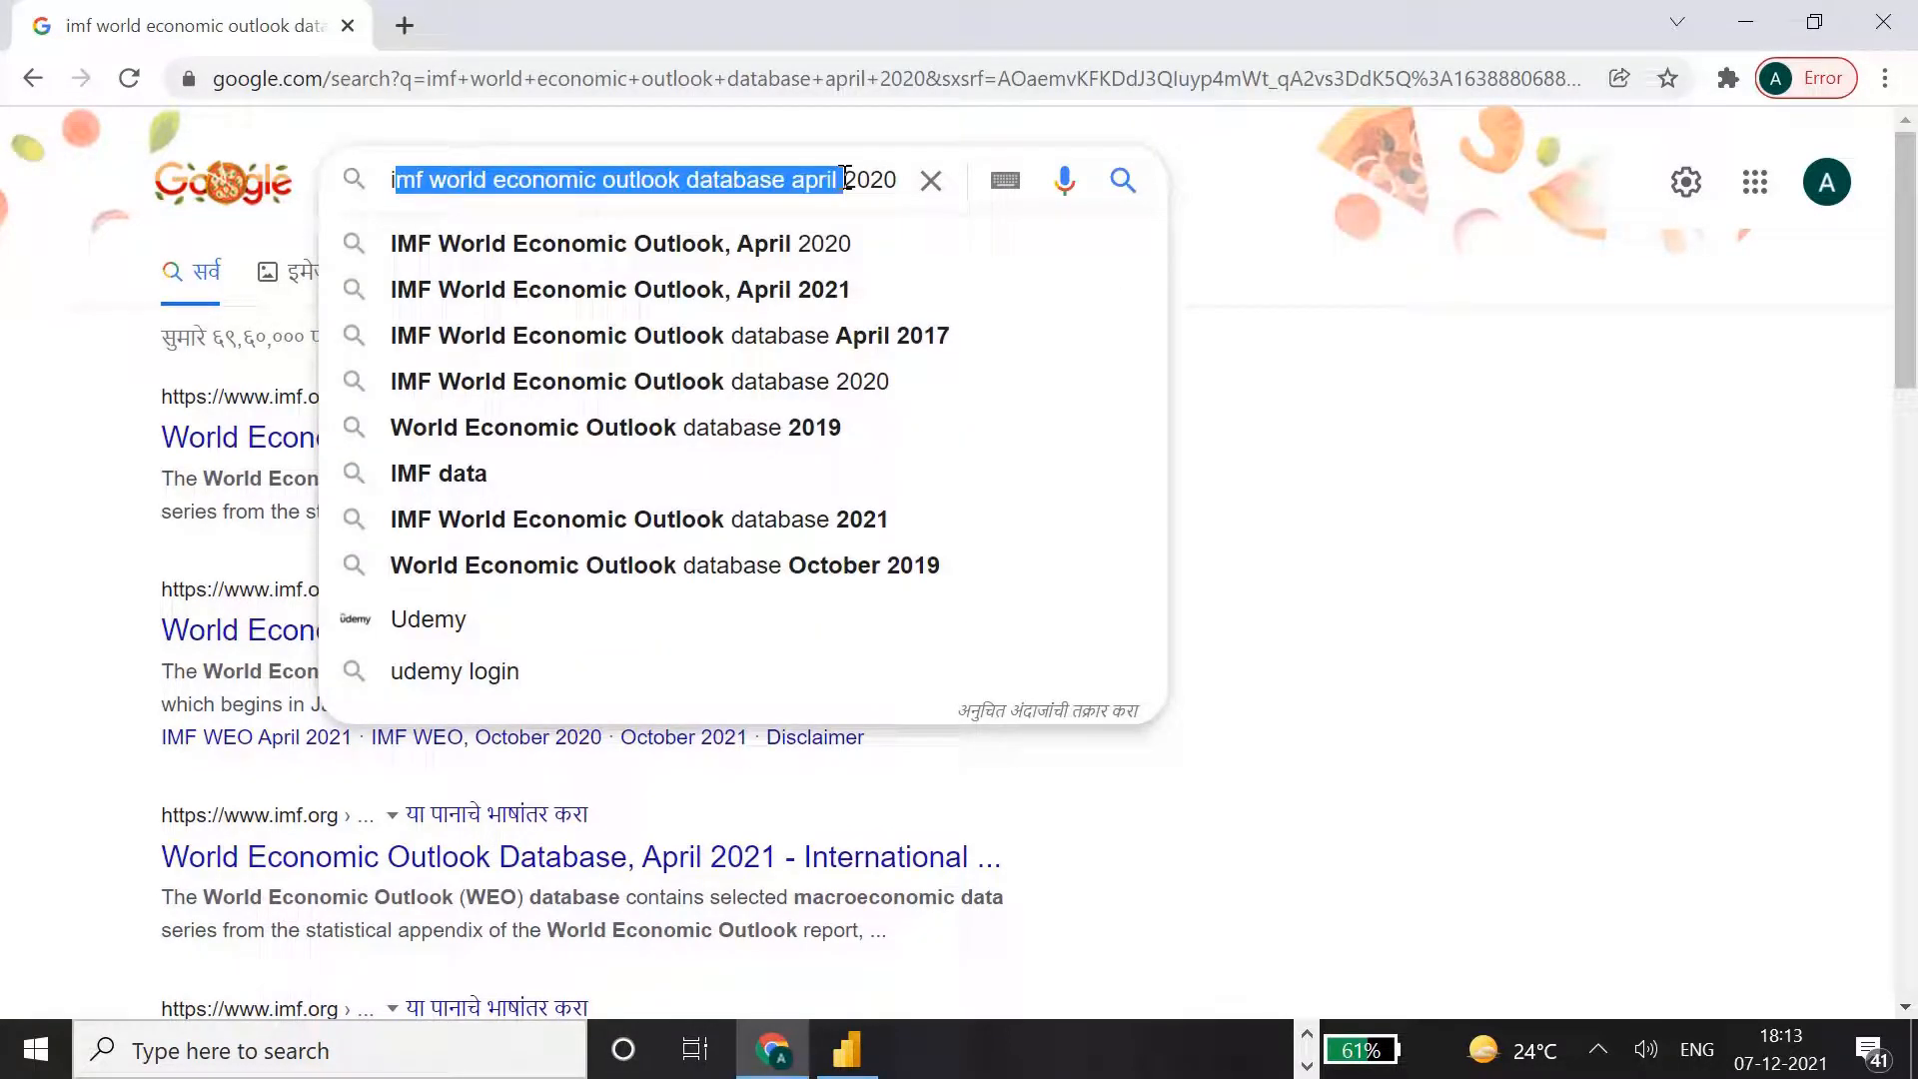
{"action": "left_click", "coordinate": [845, 179]}
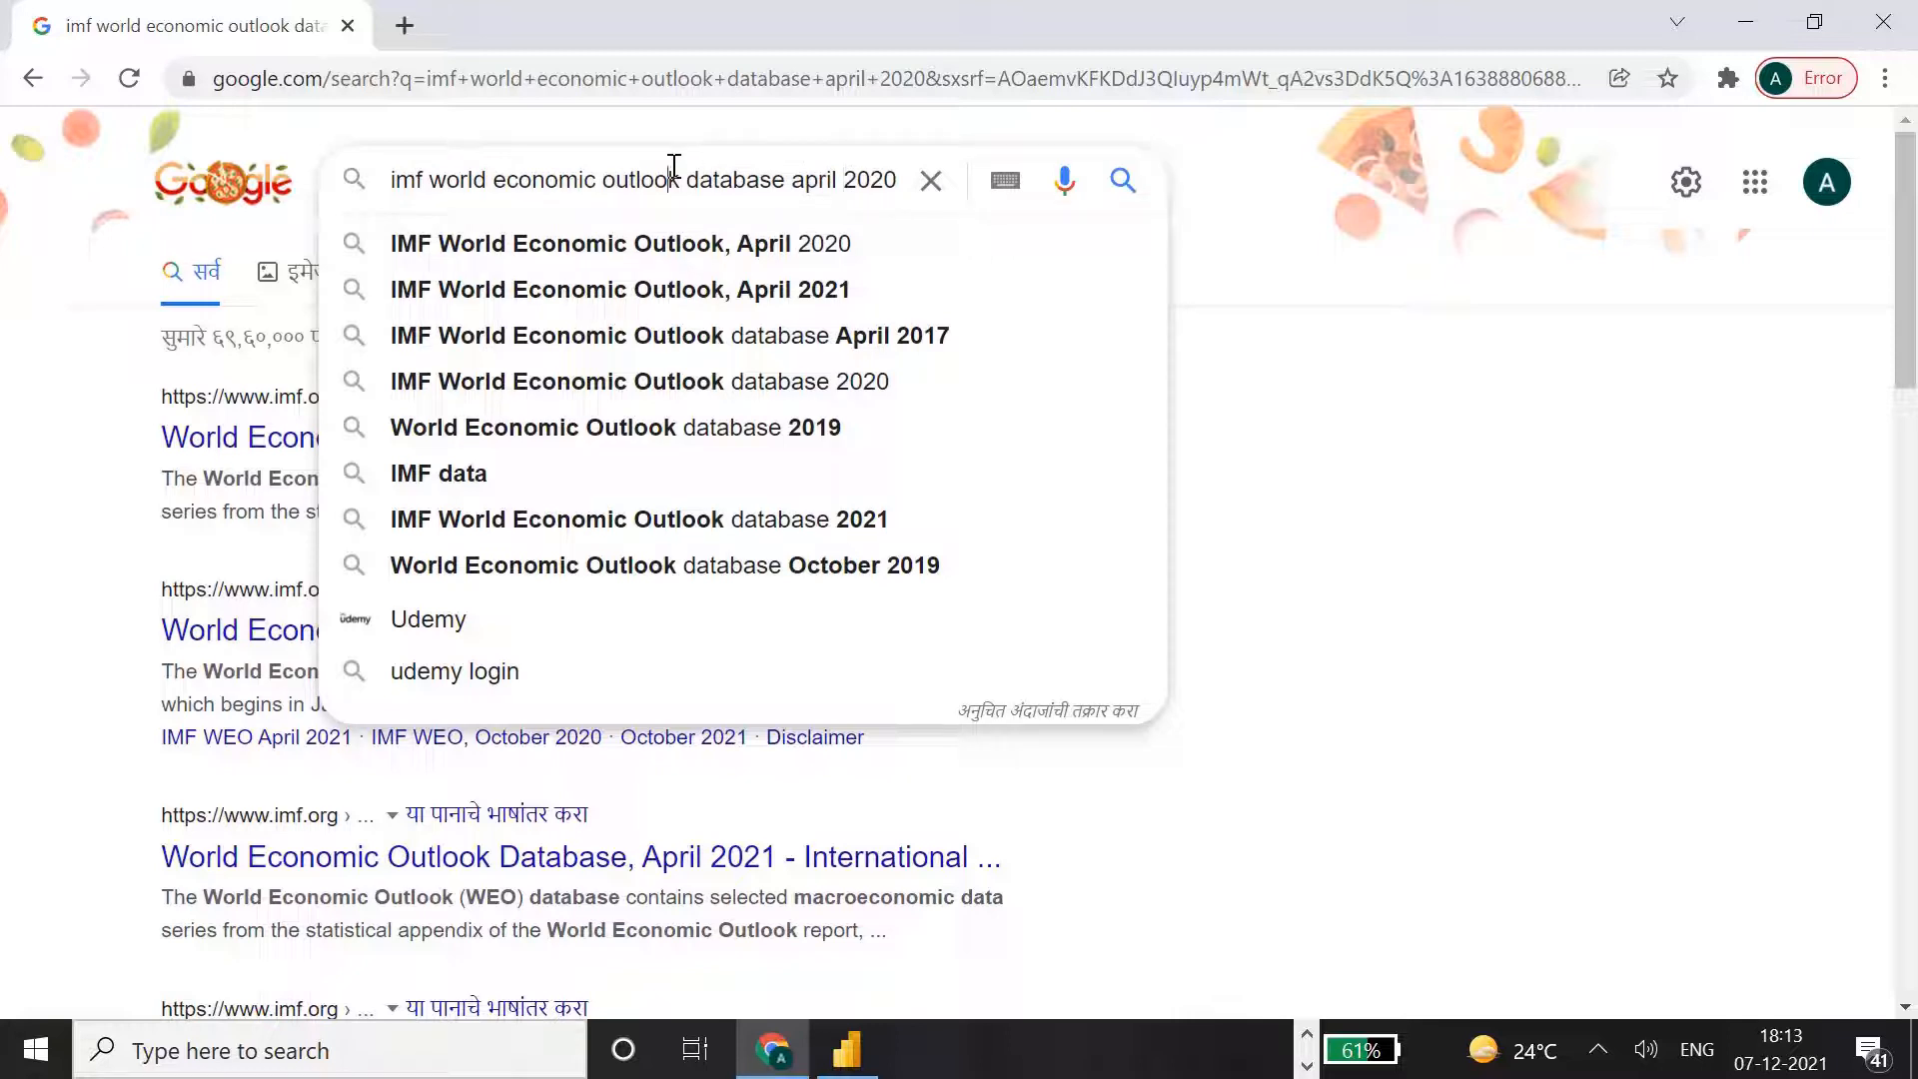
{"action": "double_click", "coordinate": [399, 179]}
{"action": "left_click", "coordinate": [441, 186]}
{"action": "left_click", "coordinate": [300, 473]}
{"action": "left_click", "coordinate": [334, 440]}
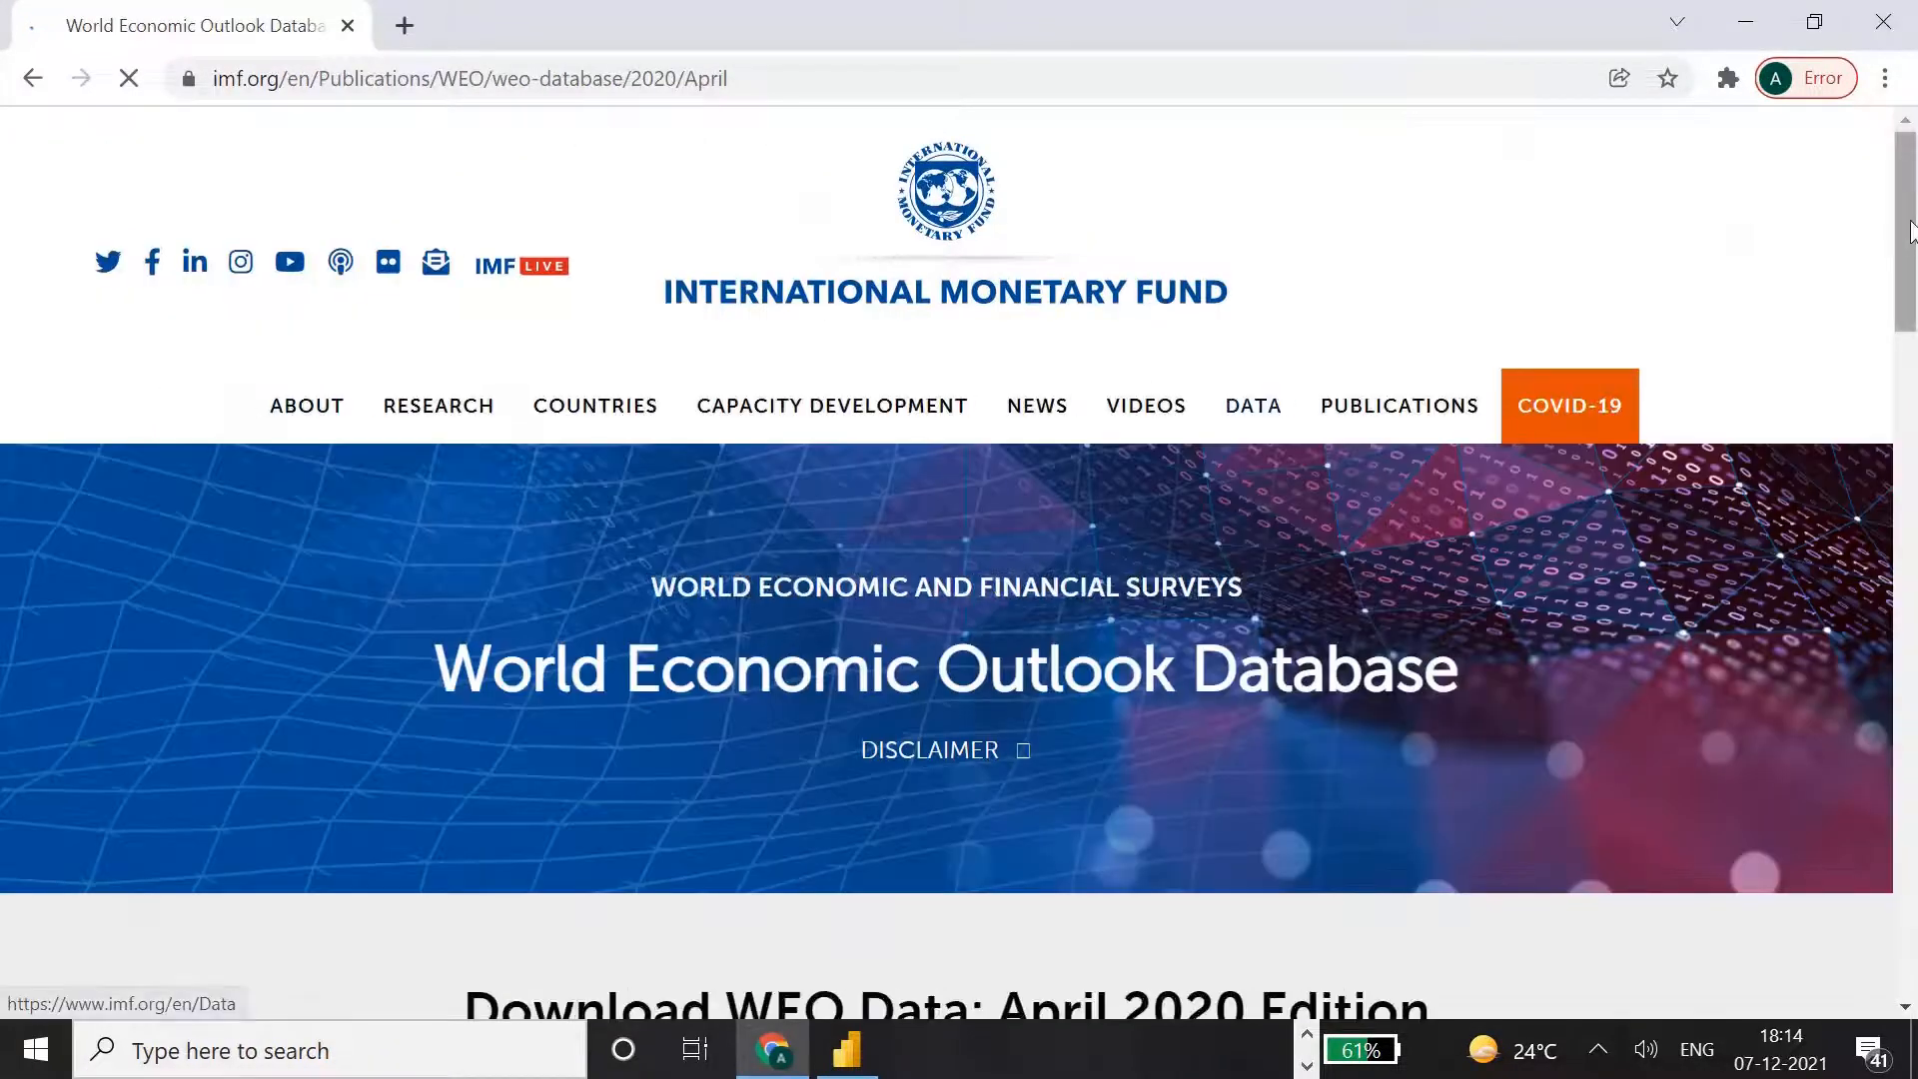
Choose the country-level WEO data for April 2020 and pick the All Countries group.
{"action": "left_click_drag", "start_coordinate": [1910, 233], "coordinate": [1910, 351]}
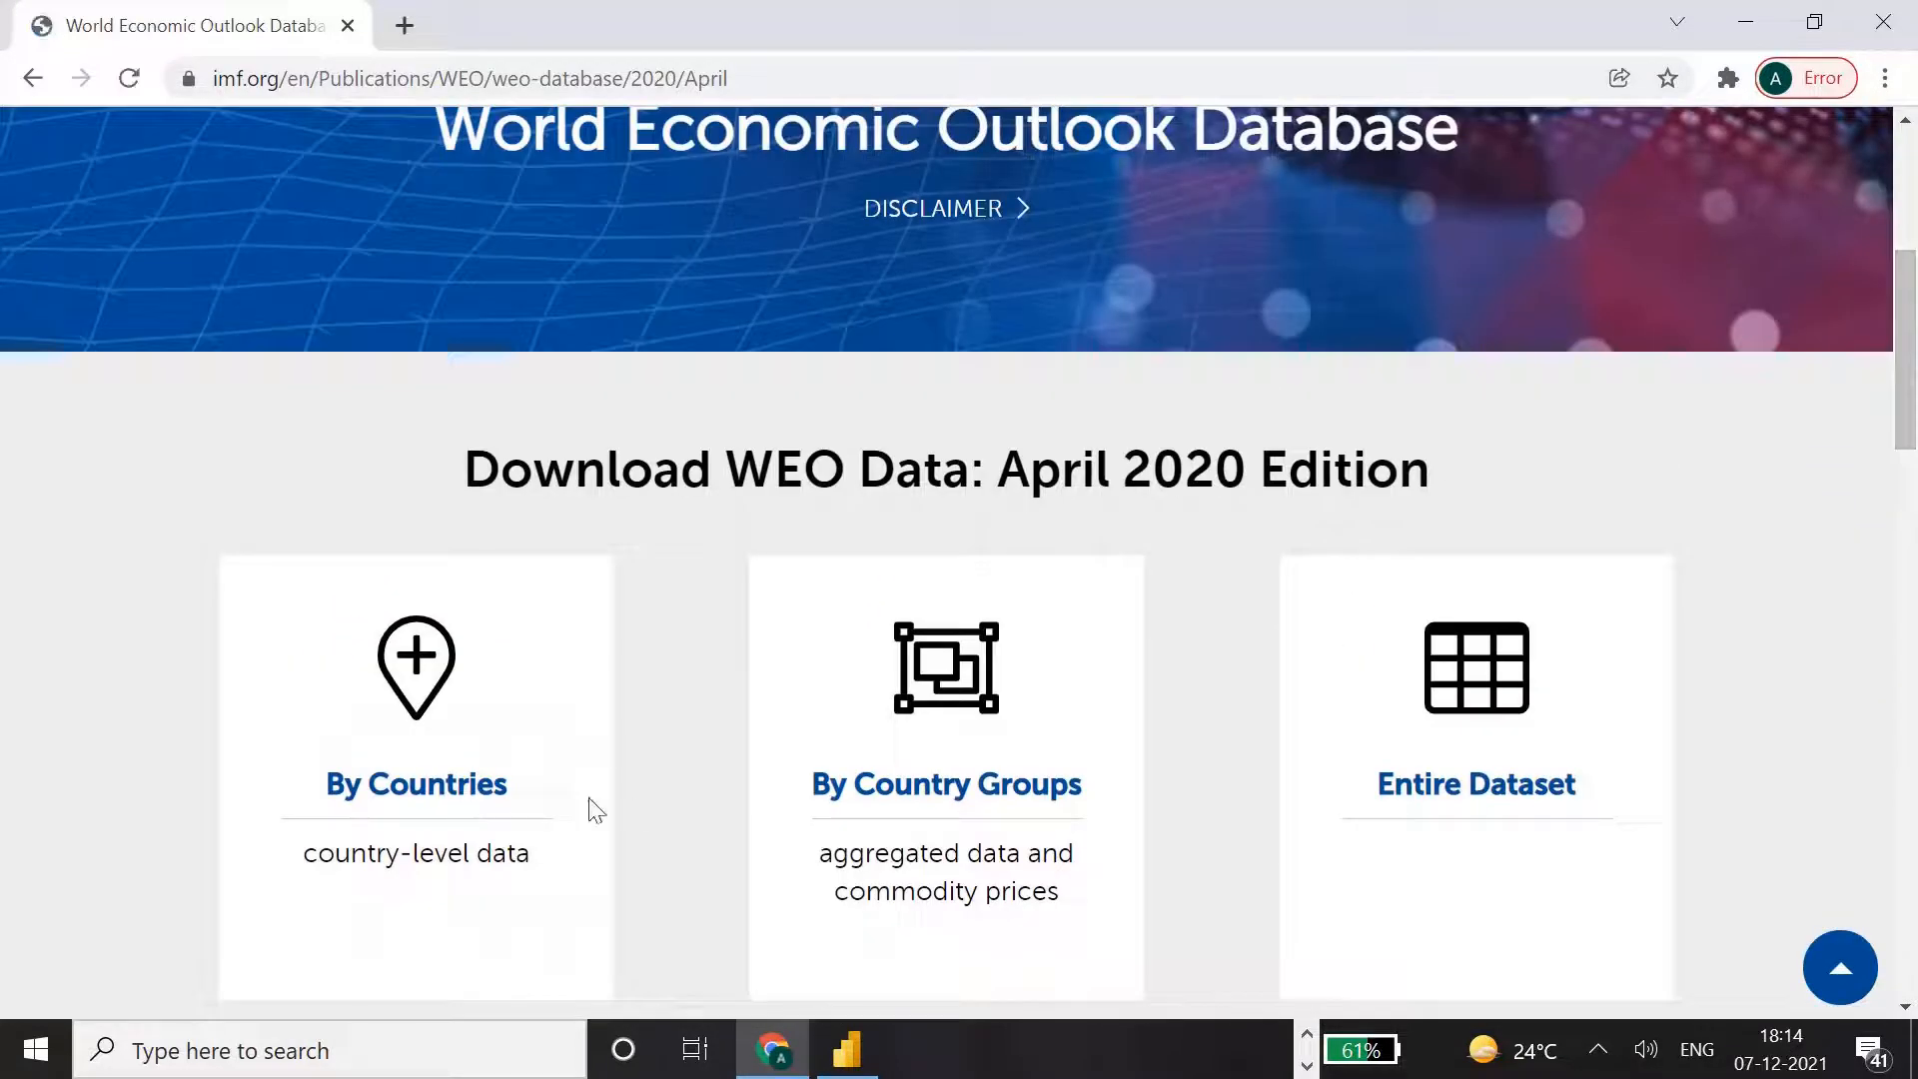
{"action": "left_click", "coordinate": [474, 791]}
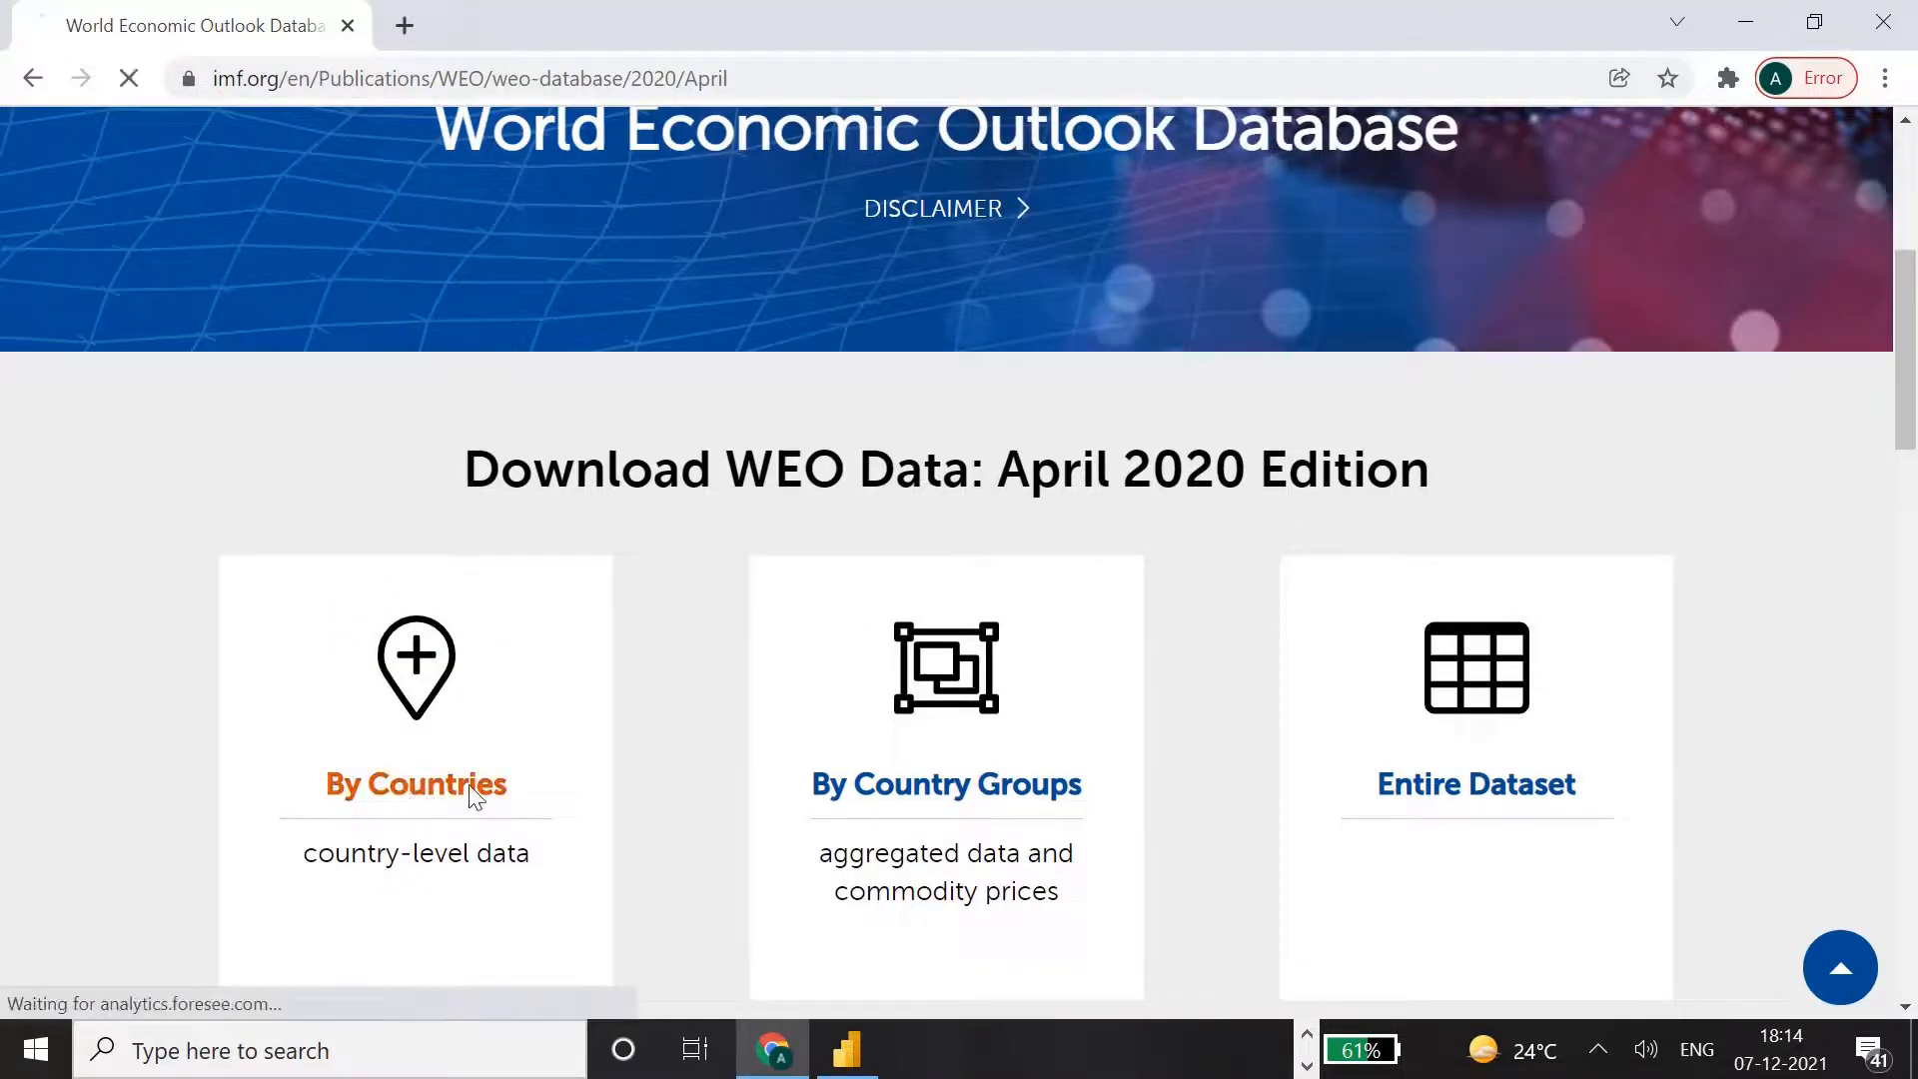
{"action": "left_click_drag", "start_coordinate": [1913, 286], "coordinate": [1895, 516]}
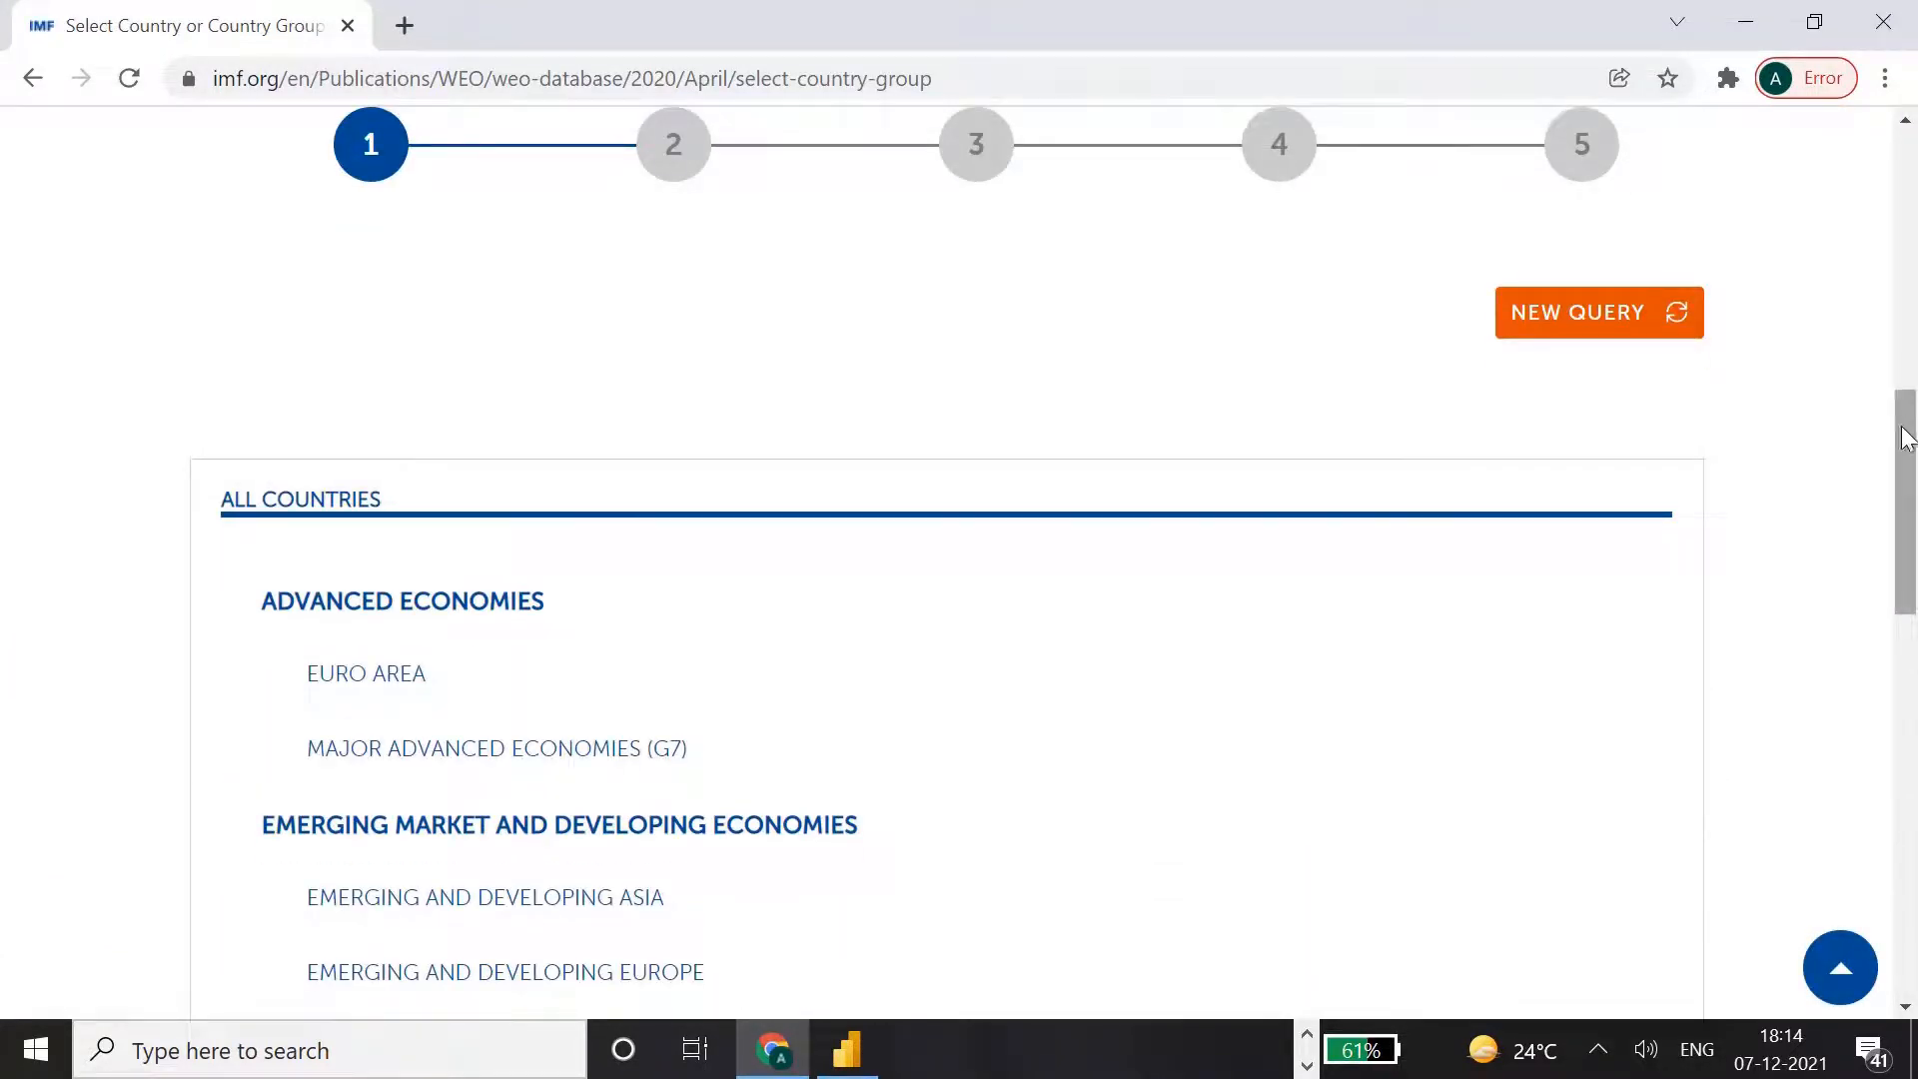
{"action": "mouse_move", "coordinate": [1904, 436]}
{"action": "left_mouse_down"}
{"action": "mouse_move", "coordinate": [1901, 619]}
{"action": "mouse_move", "coordinate": [1912, 399]}
{"action": "left_mouse_up"}
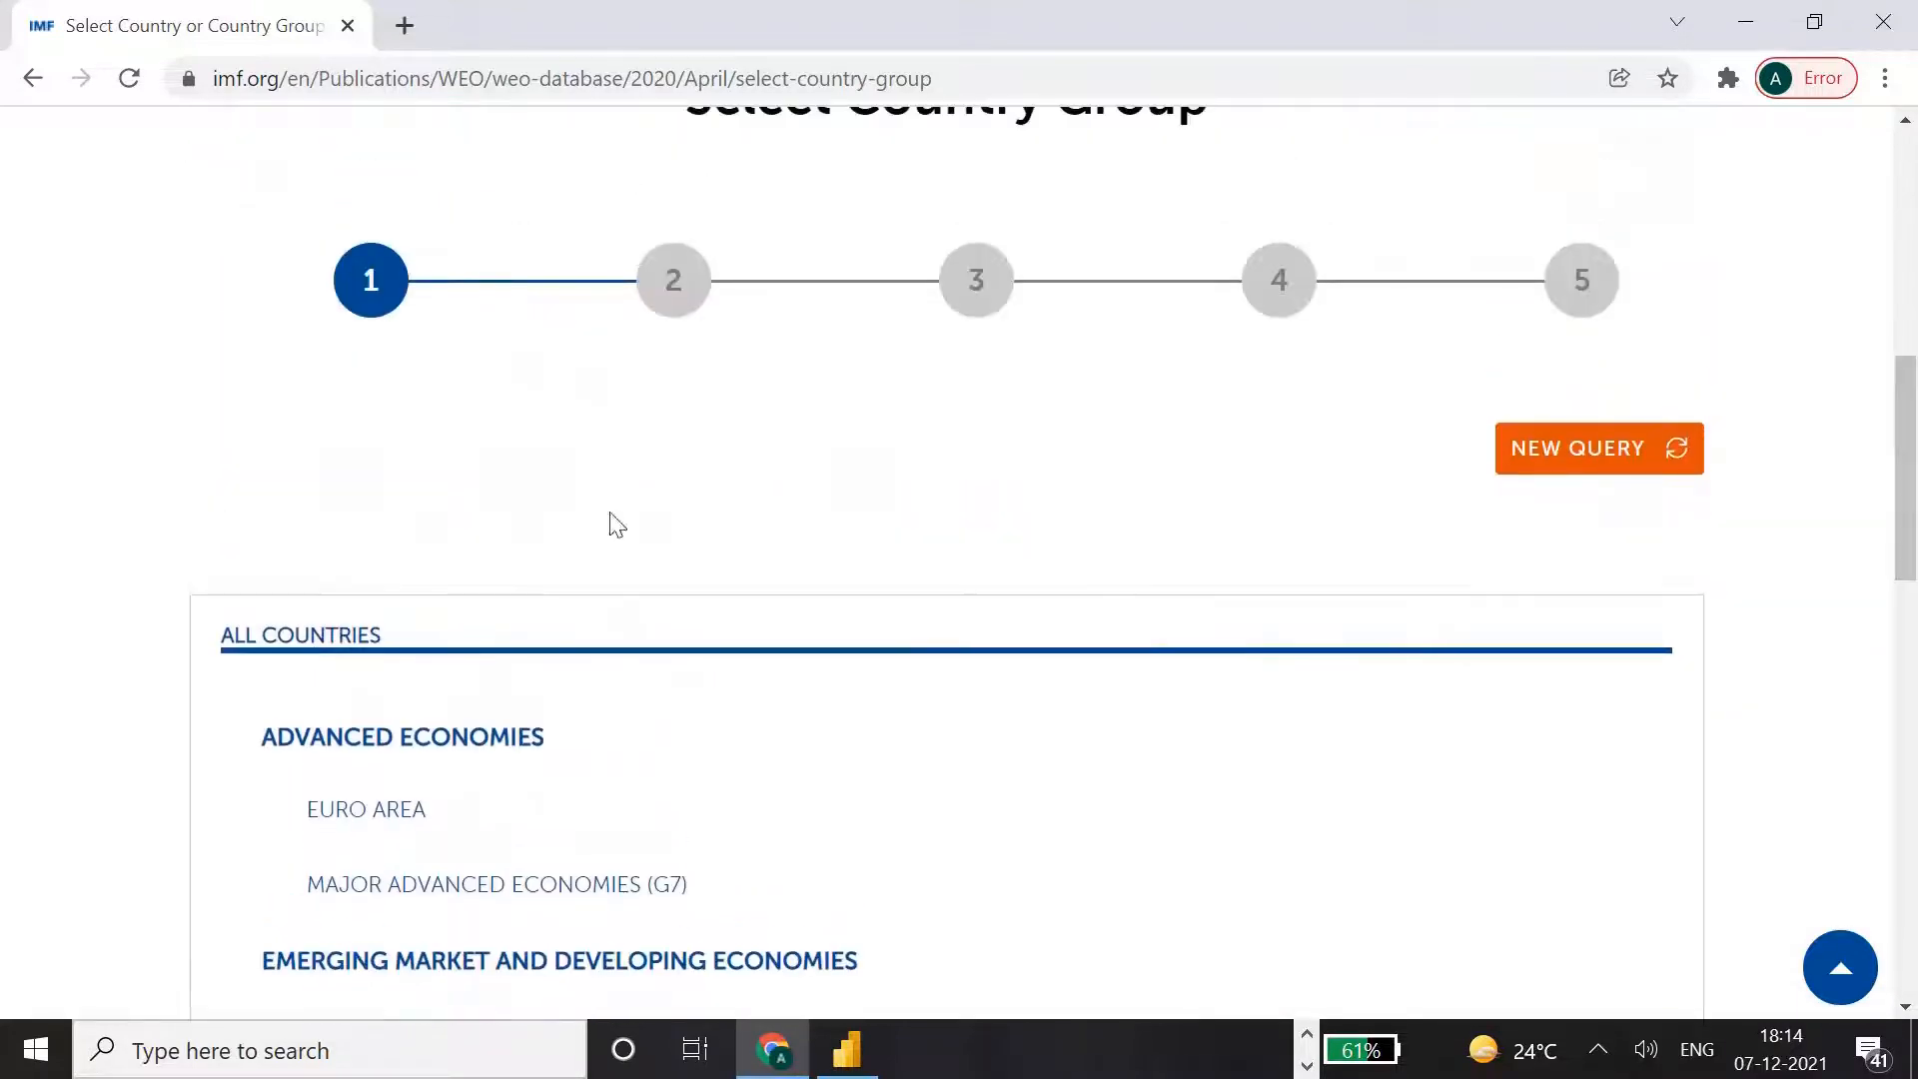
{"action": "left_click", "coordinate": [327, 637]}
Look over the country list and continue to subject selection with all countries included.
{"action": "left_click_drag", "start_coordinate": [1905, 149], "coordinate": [1913, 265]}
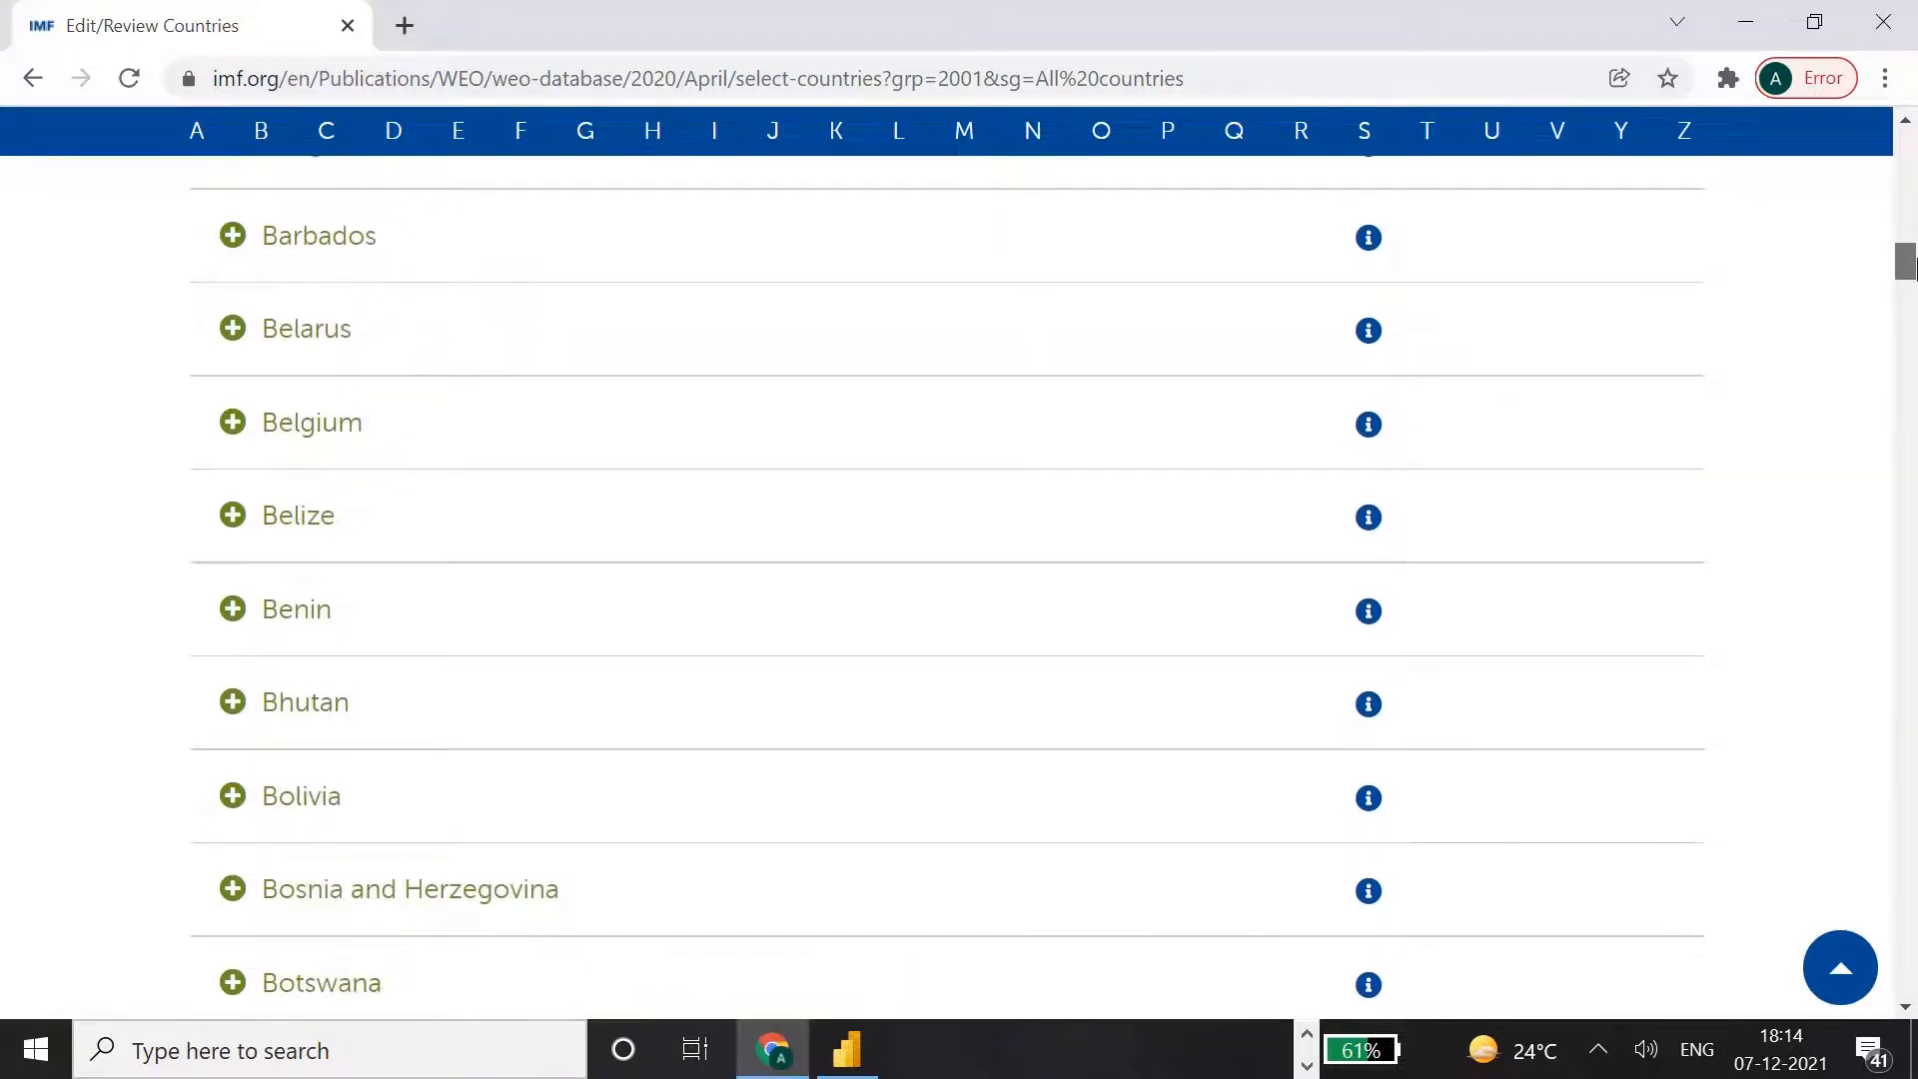
{"action": "scroll", "coordinate": [1912, 265], "scroll_direction": "down", "scroll_amount": 14}
{"action": "scroll", "coordinate": [1914, 250], "scroll_direction": "up", "scroll_amount": 1}
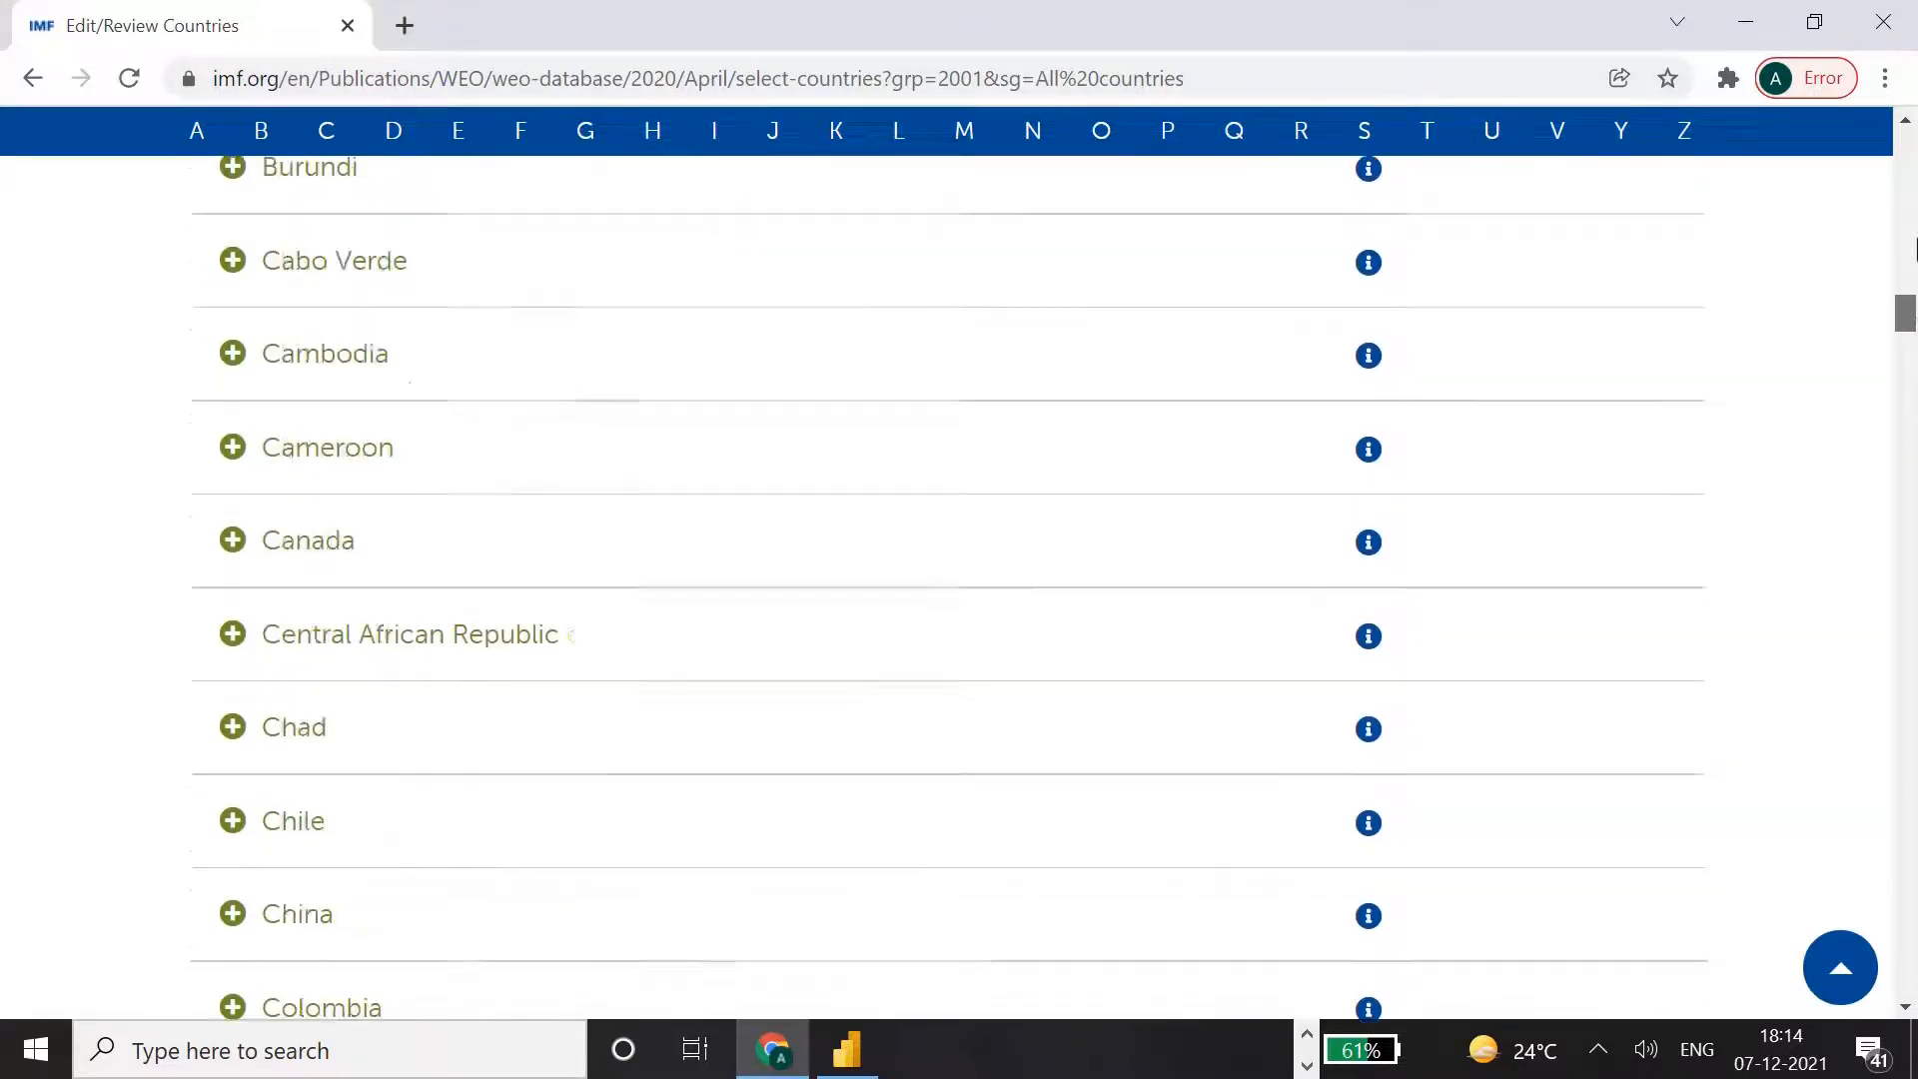
{"action": "scroll", "coordinate": [1913, 250], "scroll_direction": "up", "scroll_amount": 20}
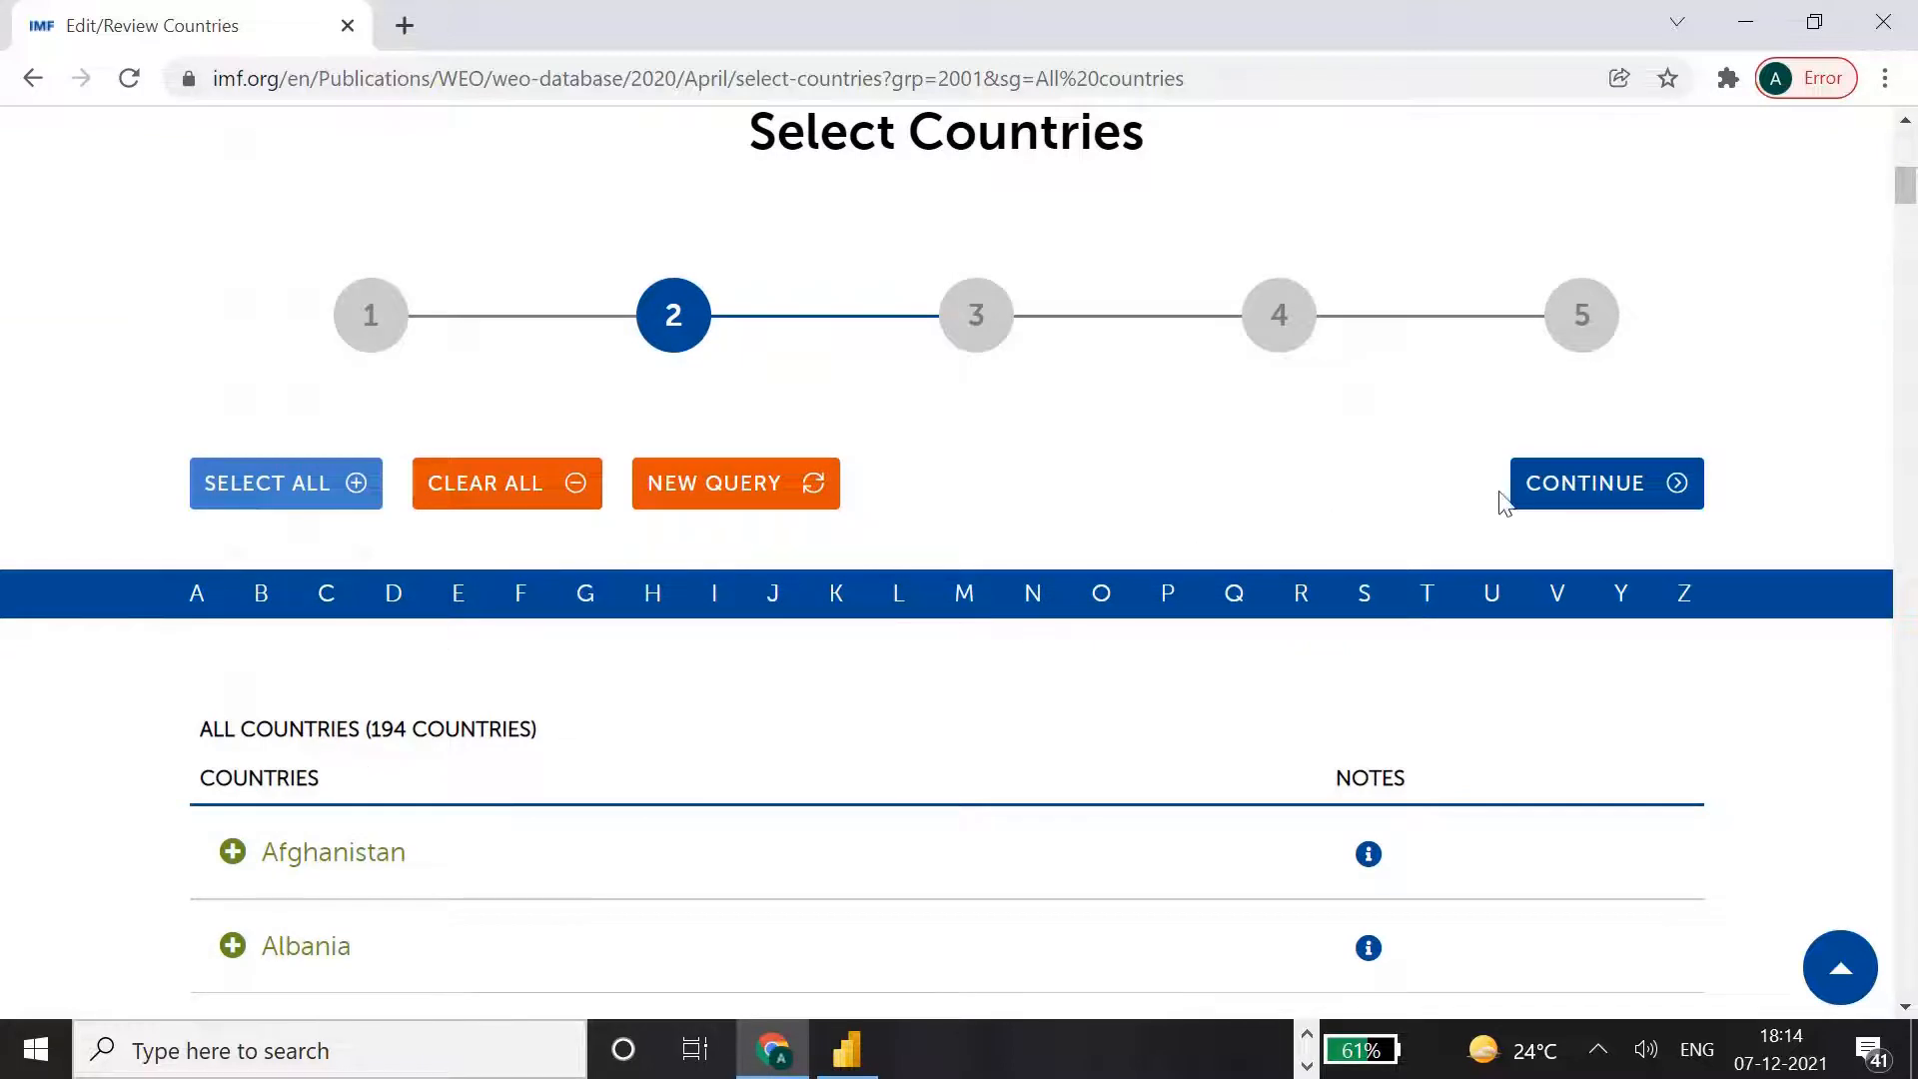
{"action": "left_click", "coordinate": [1592, 496]}
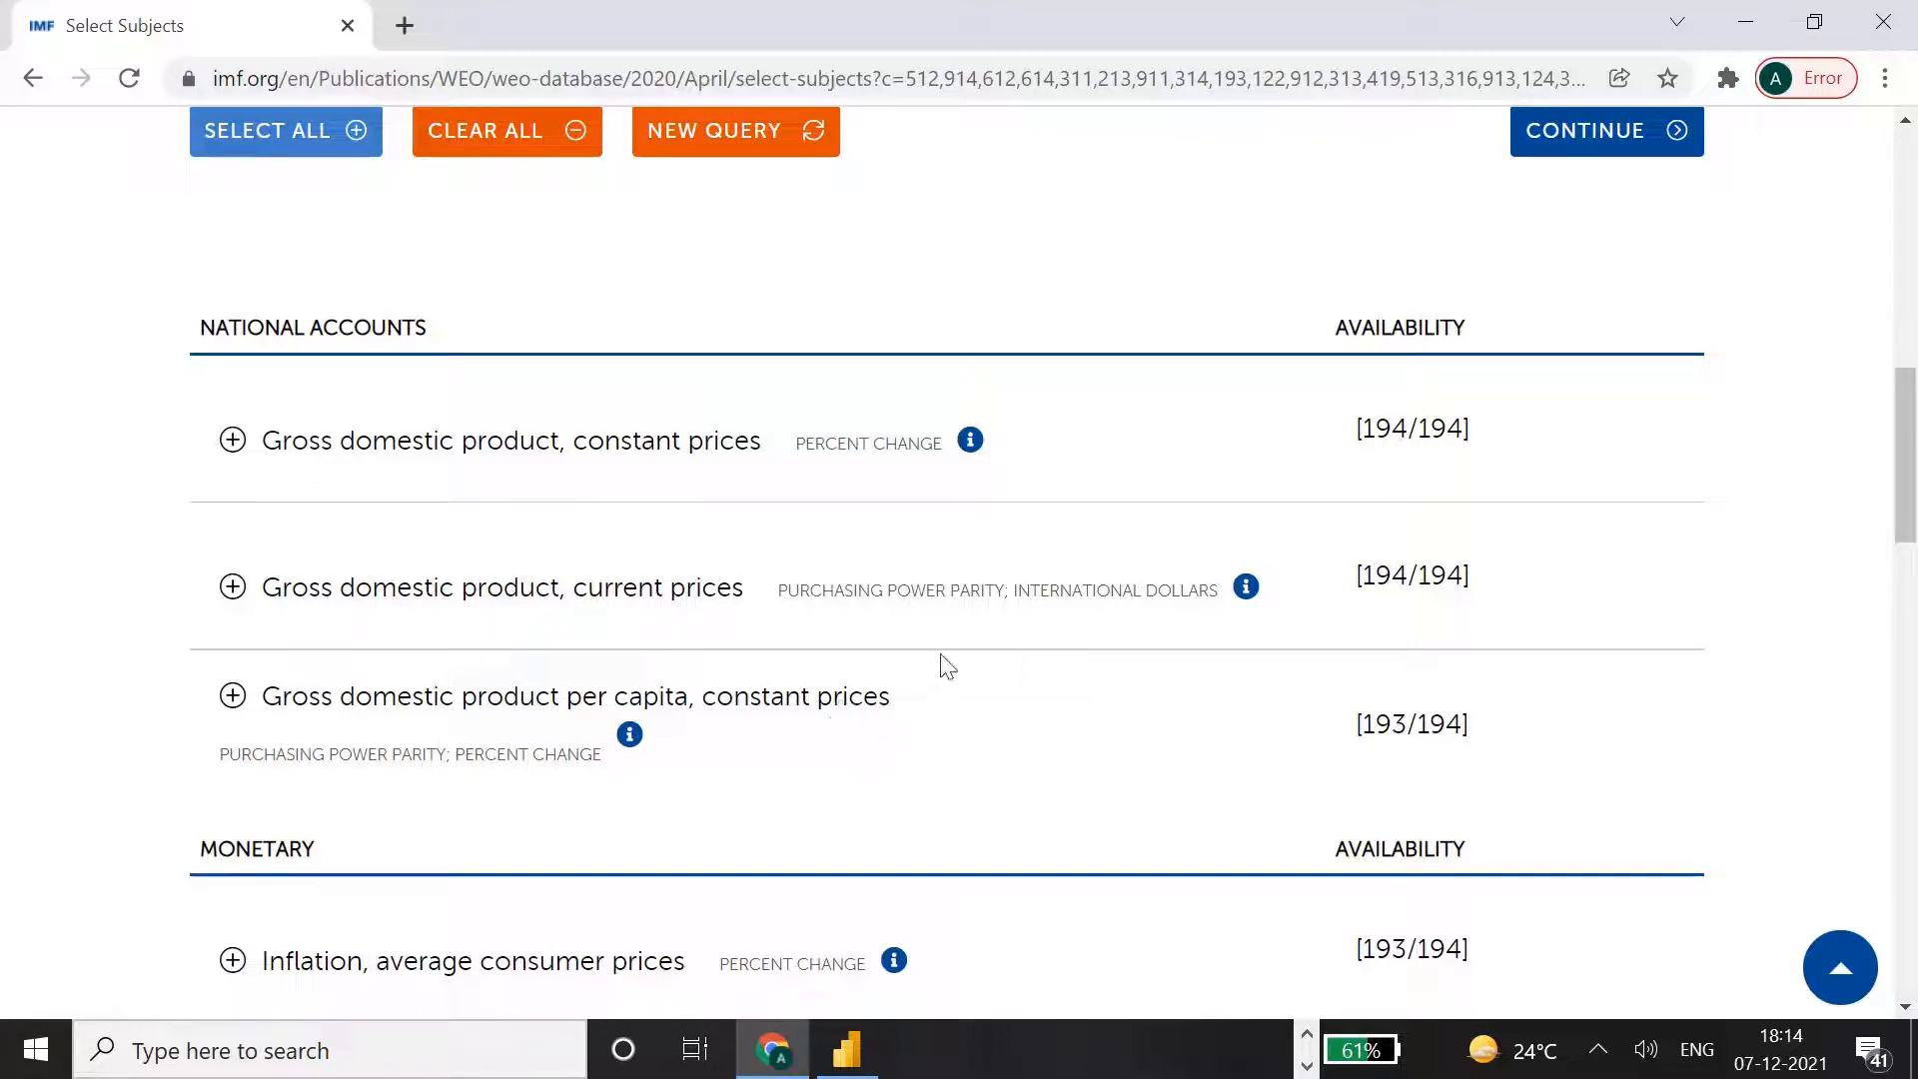
Choose the subject "Gross domestic product, current prices" in PPP international dollars and continue to the report options.
{"action": "mouse_move", "coordinate": [1912, 457]}
{"action": "left_mouse_down"}
{"action": "mouse_move", "coordinate": [1911, 515]}
{"action": "mouse_move", "coordinate": [1912, 466]}
{"action": "left_mouse_up"}
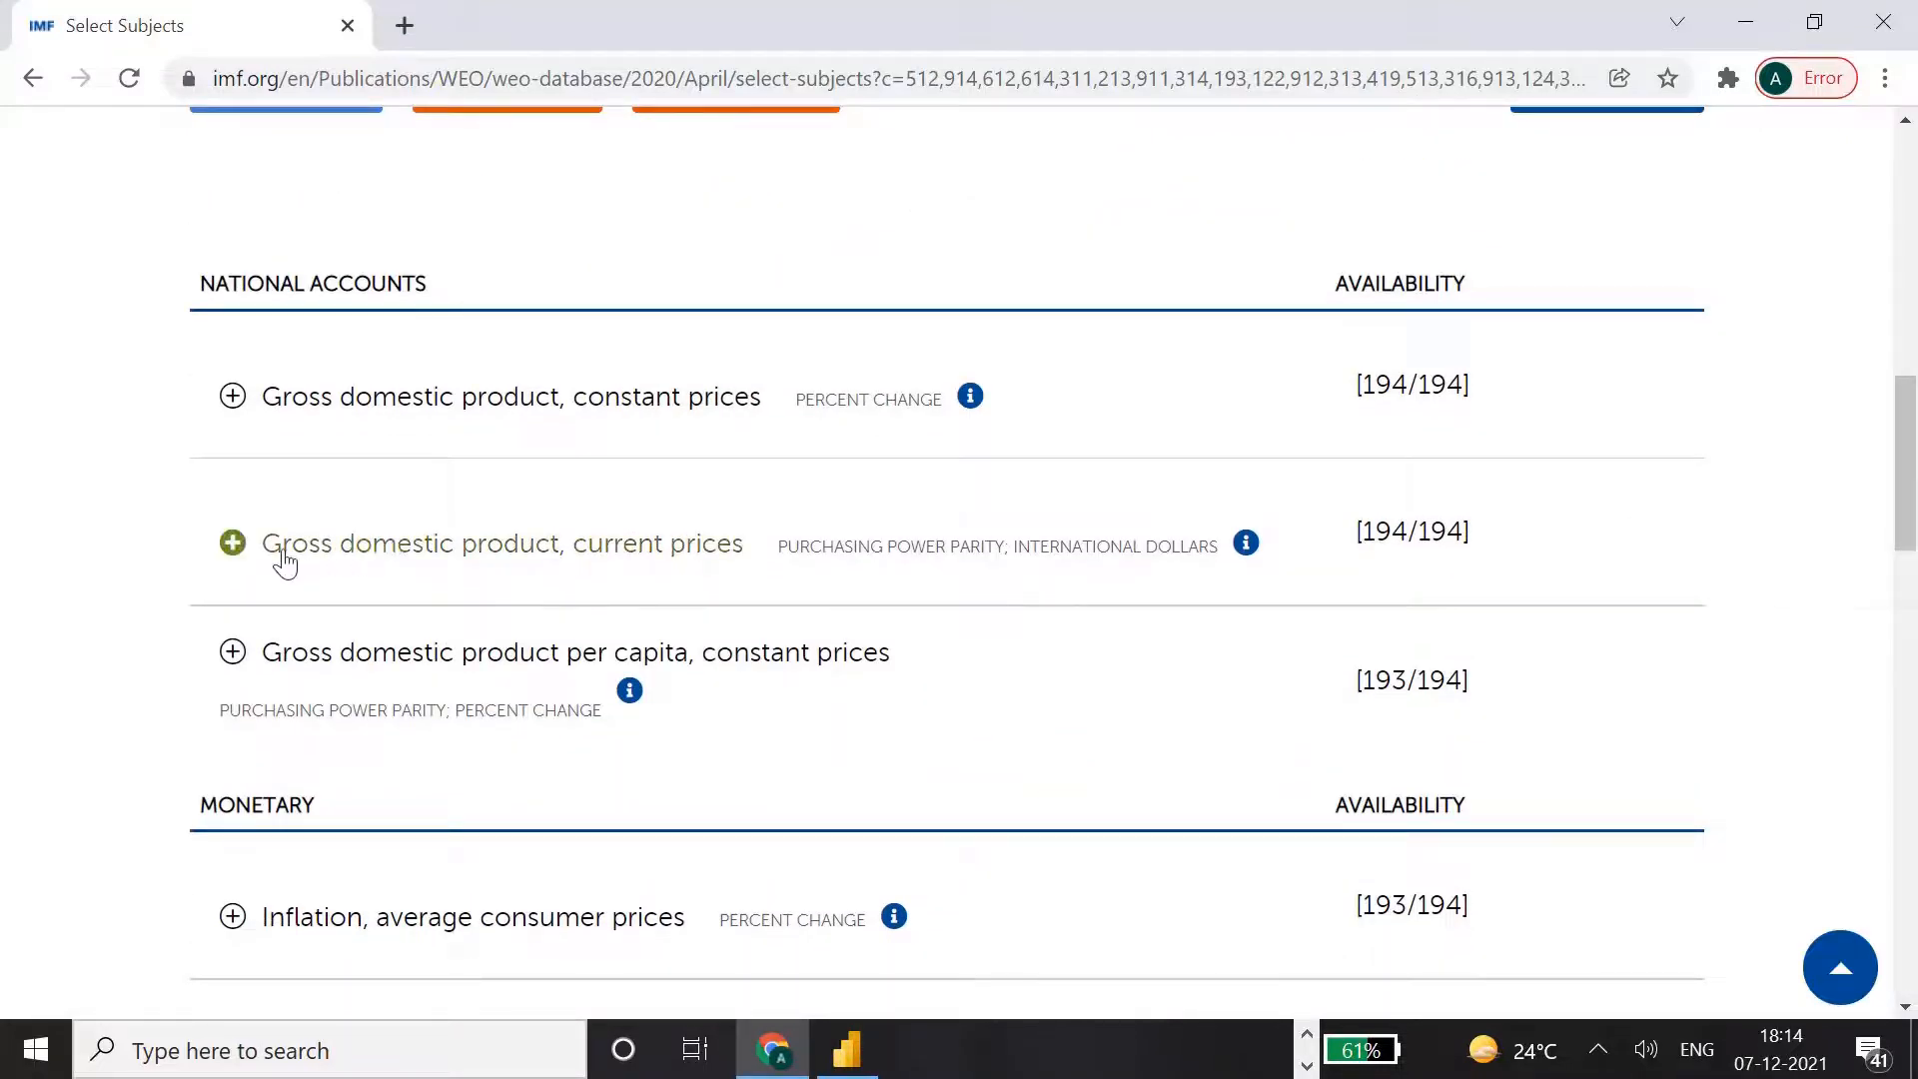
{"action": "left_click_drag", "start_coordinate": [1909, 487], "coordinate": [1909, 409]}
{"action": "left_click", "coordinate": [1608, 510]}
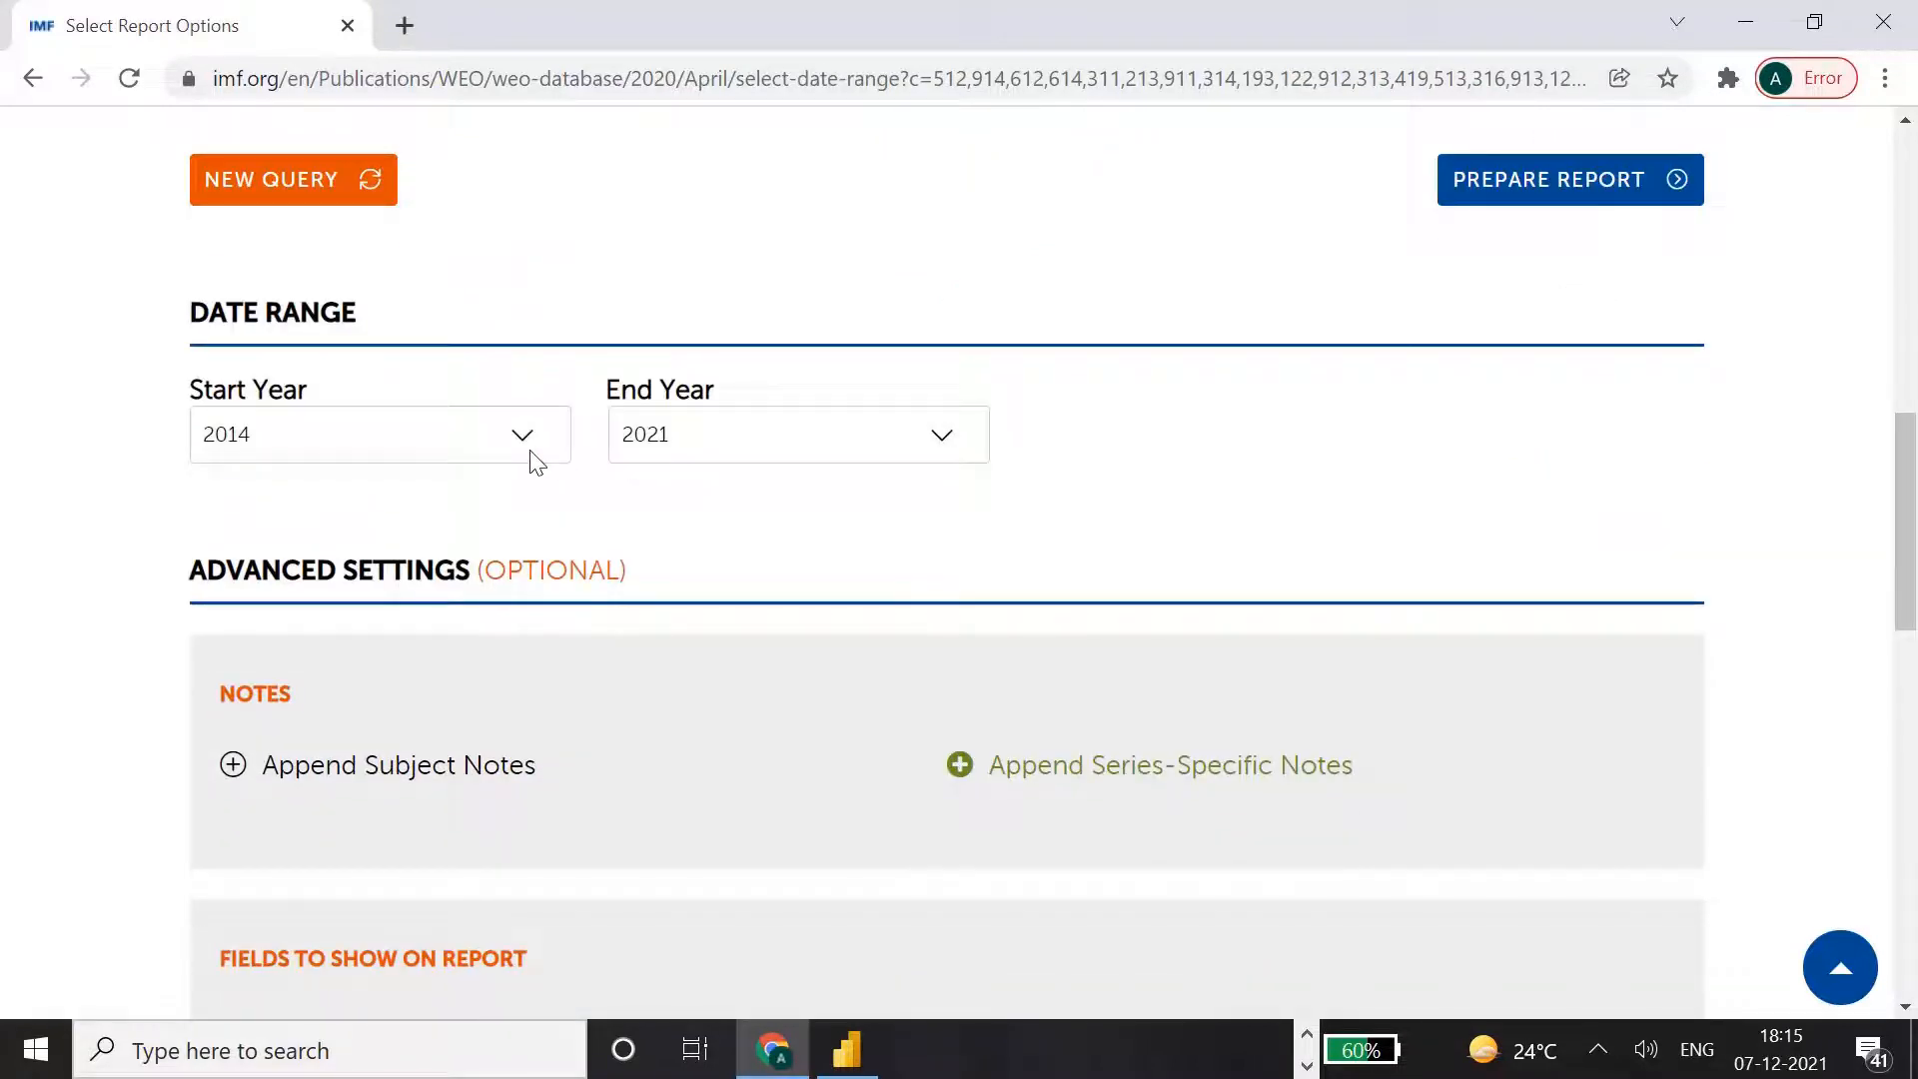
Keep the date range at 2014 to 2021 and prepare the report.
{"action": "left_click", "coordinate": [536, 456]}
{"action": "left_click", "coordinate": [530, 458]}
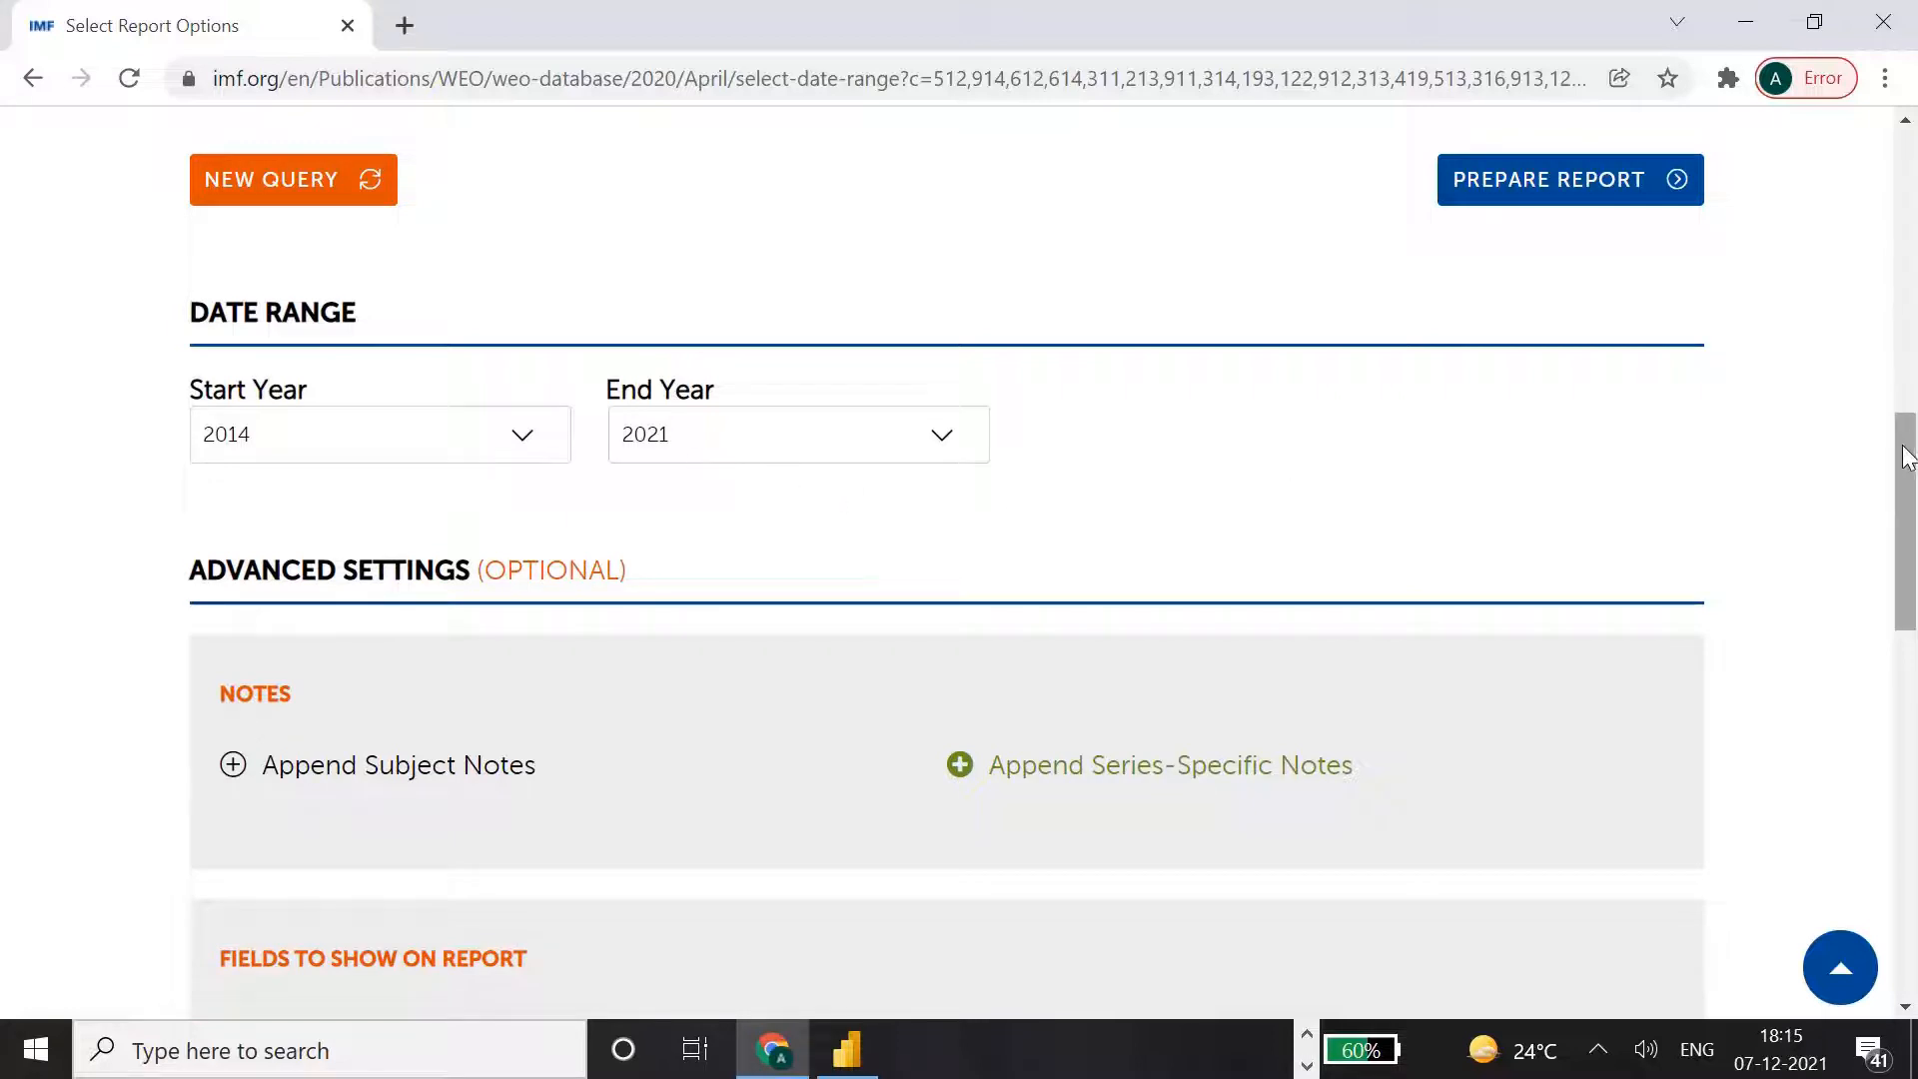
{"action": "left_click_drag", "start_coordinate": [1909, 462], "coordinate": [1886, 393]}
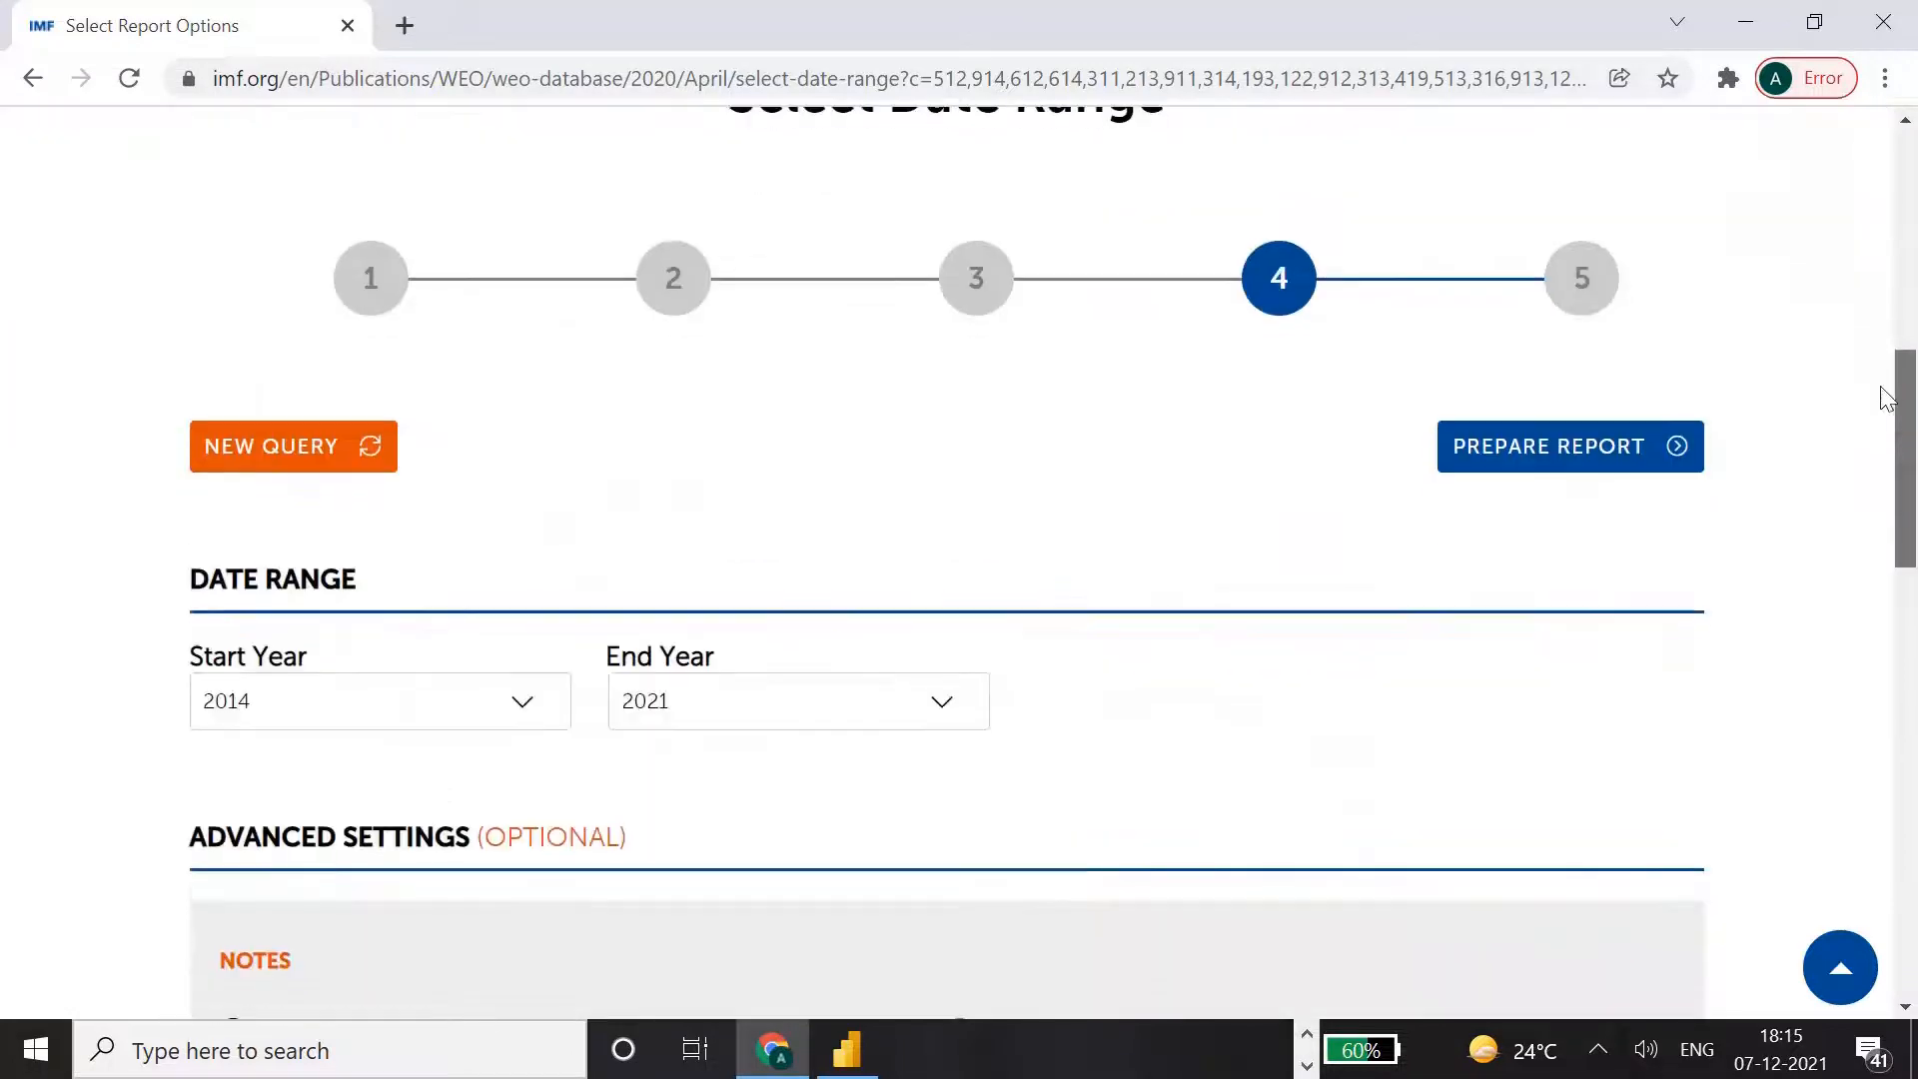
{"action": "left_click", "coordinate": [1537, 420]}
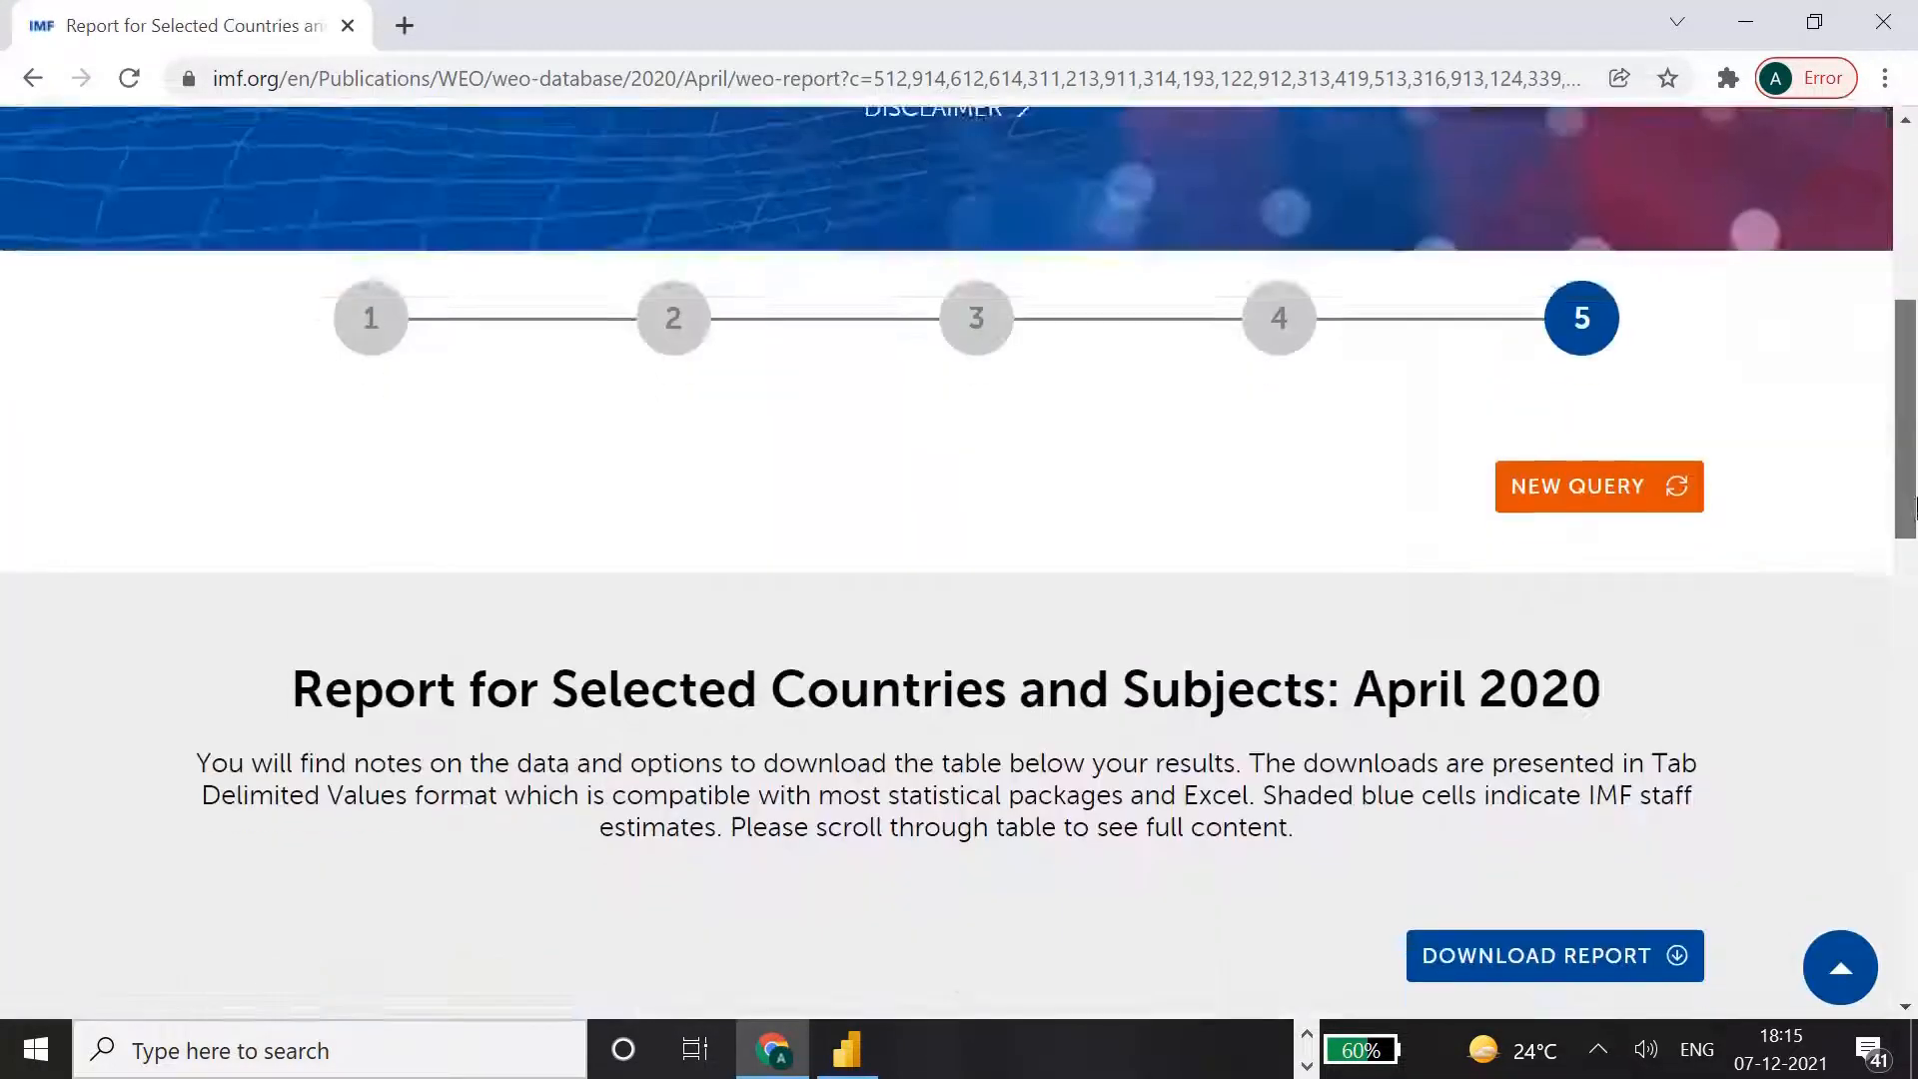
Look through the GDP report table across its years and copy the report page's web address.
{"action": "left_click_drag", "start_coordinate": [1912, 516], "coordinate": [1916, 722]}
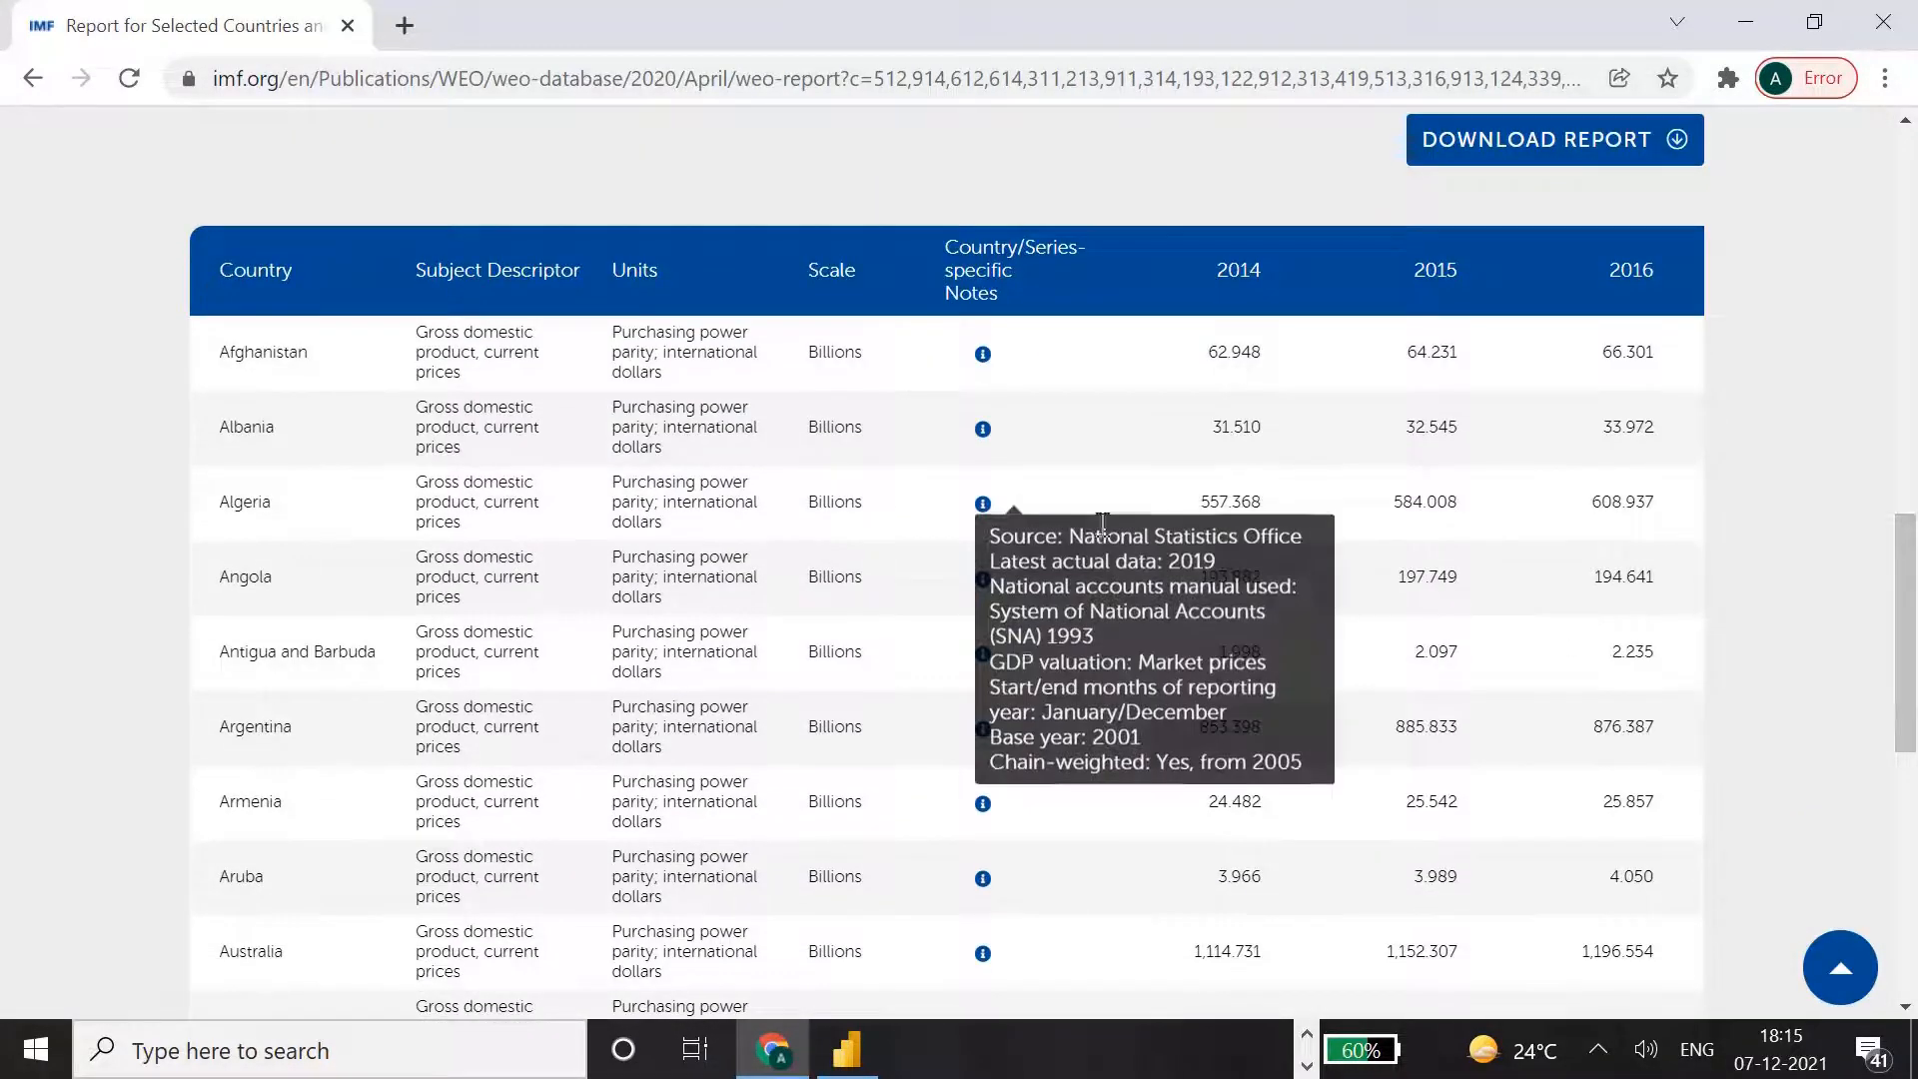
{"action": "left_click_drag", "start_coordinate": [1914, 545], "coordinate": [1915, 692]}
{"action": "left_click_drag", "start_coordinate": [1022, 670], "coordinate": [1636, 652]}
{"action": "left_click_drag", "start_coordinate": [1906, 734], "coordinate": [1913, 548]}
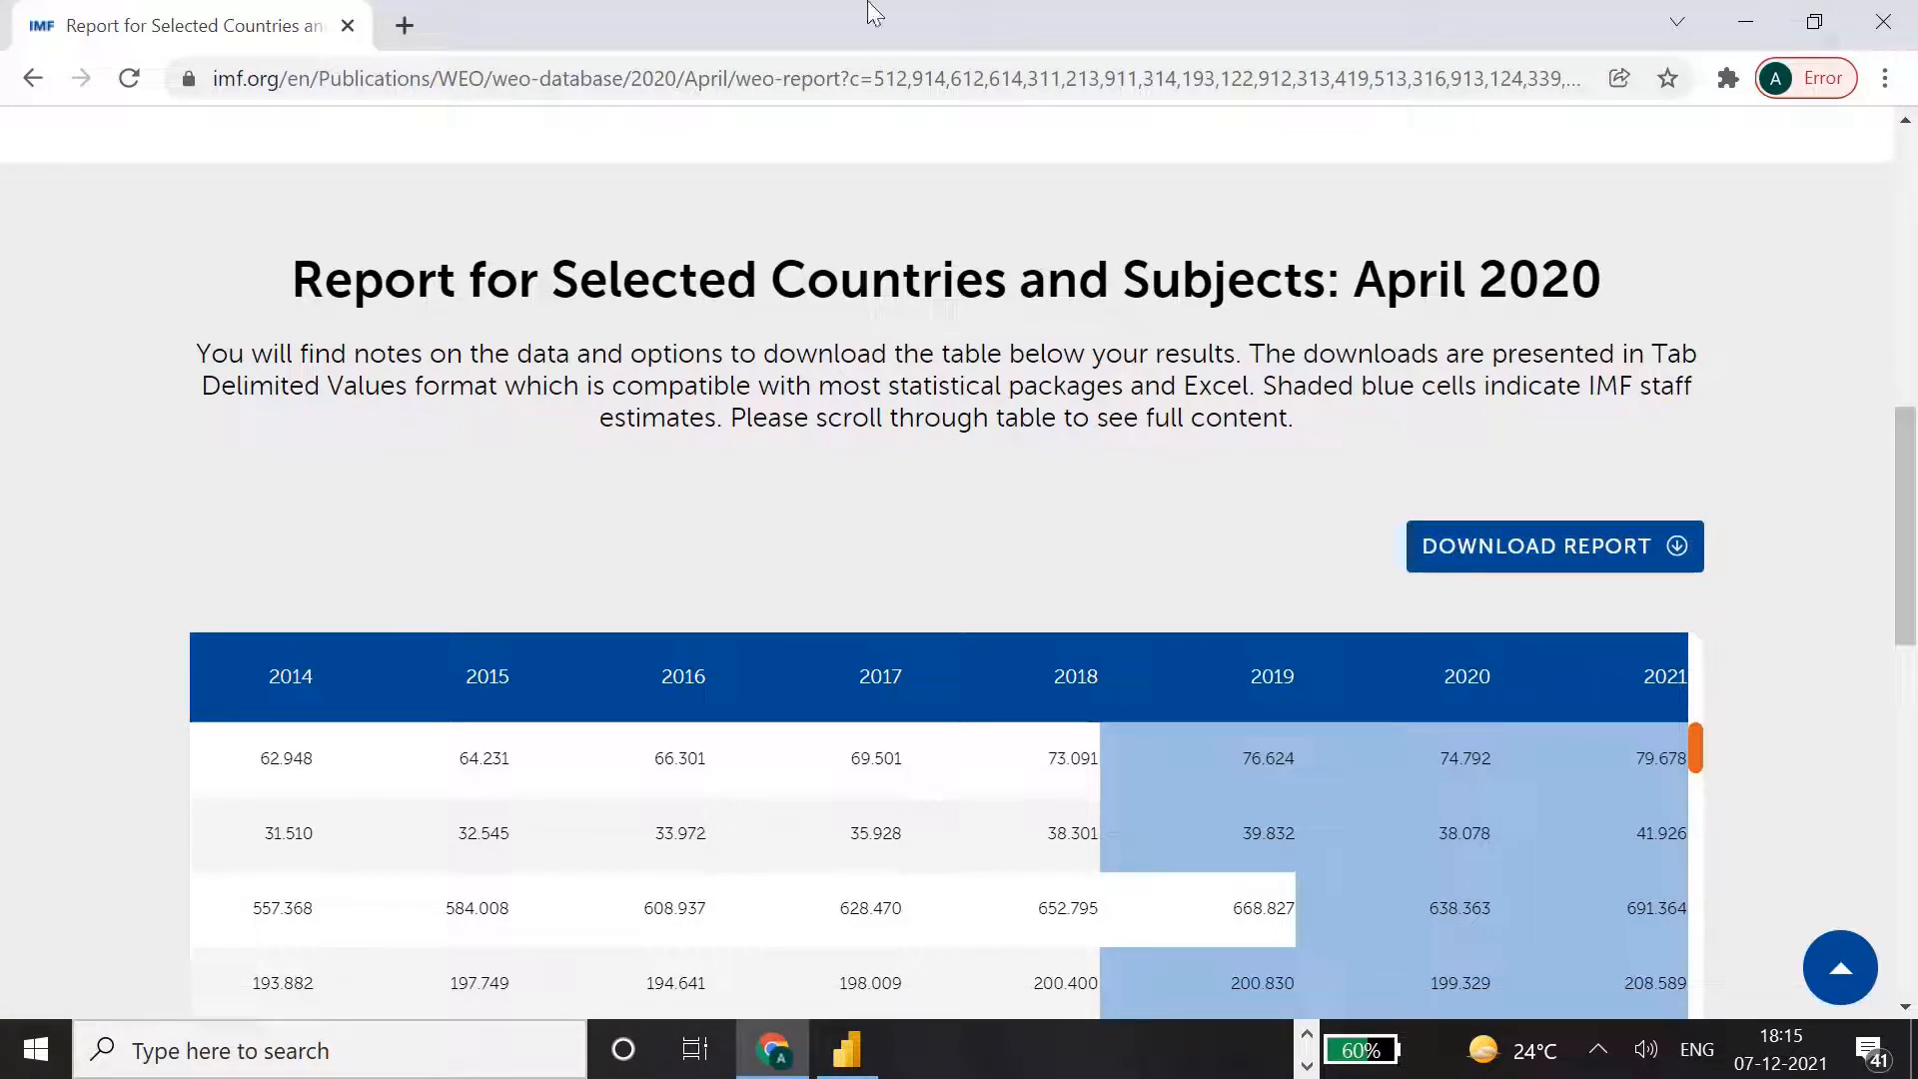
{"action": "left_click", "coordinate": [847, 77]}
{"action": "right_click", "coordinate": [847, 78]}
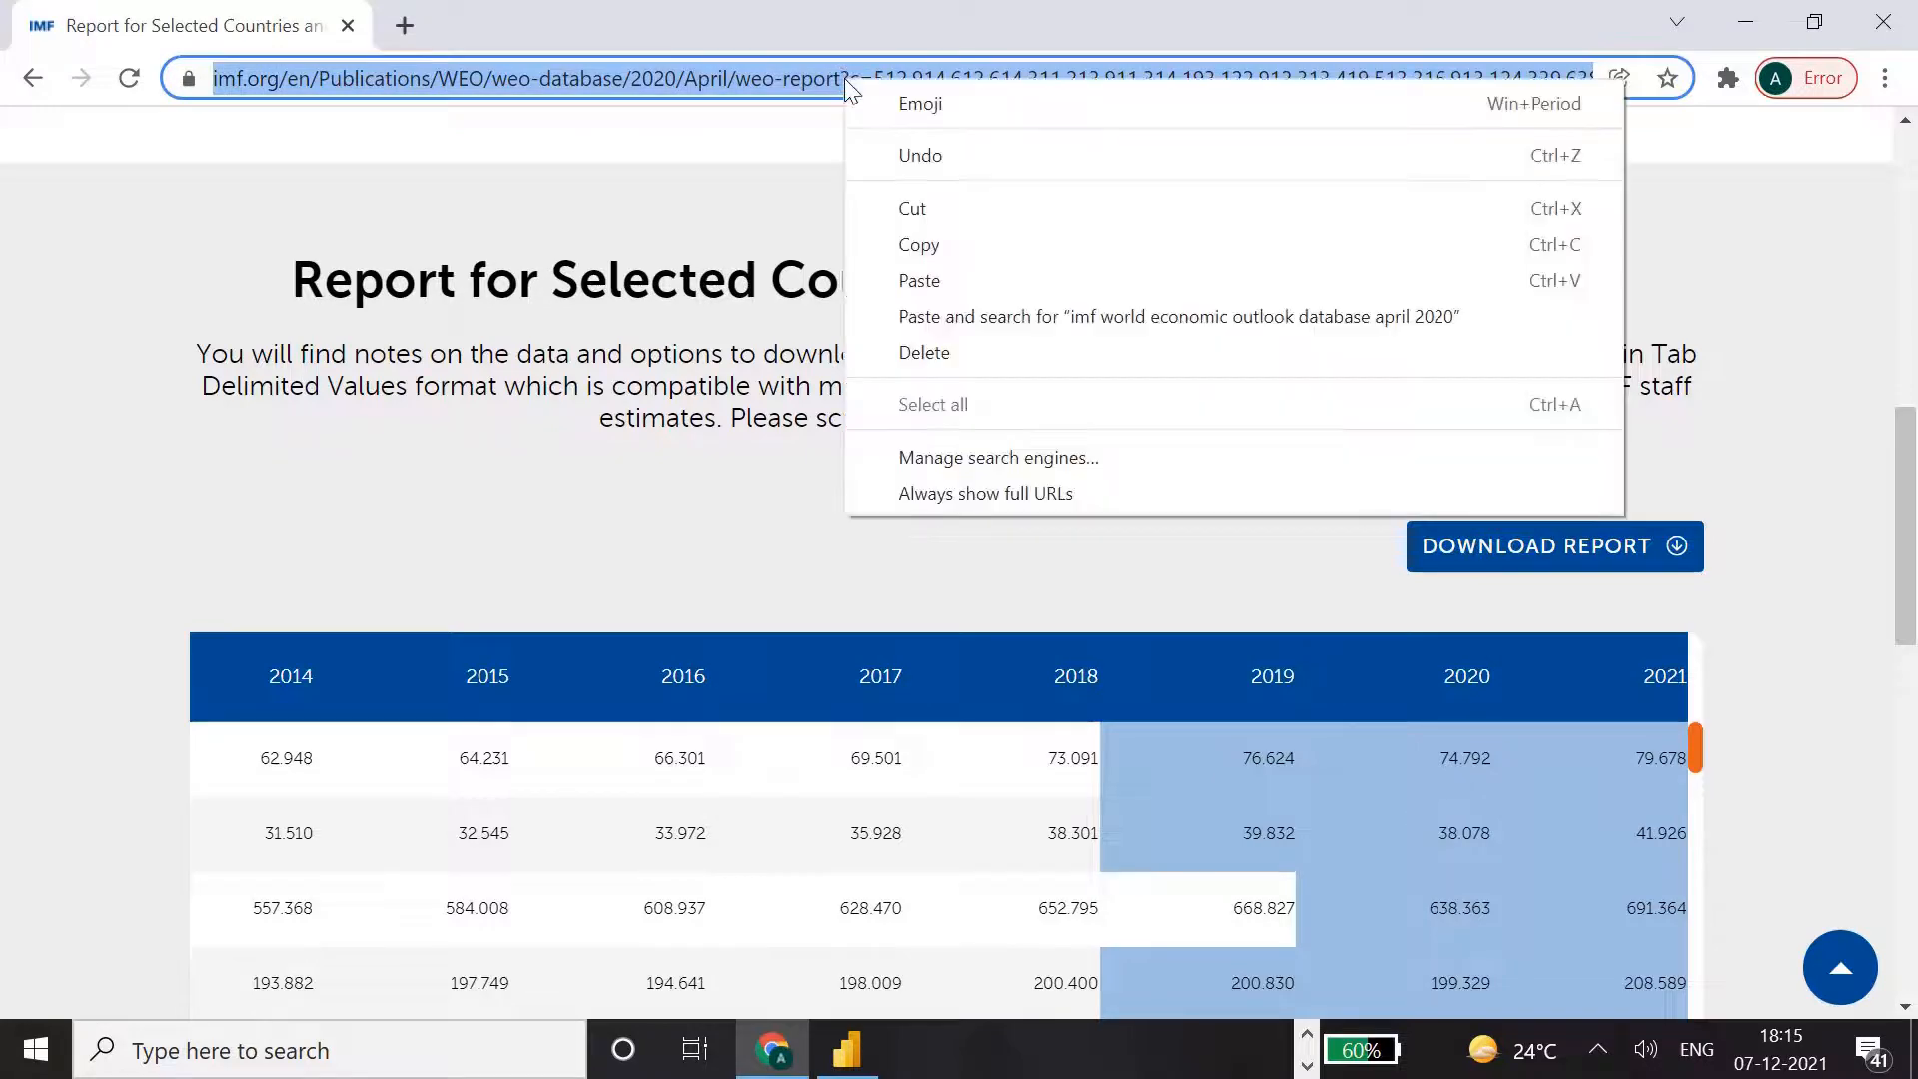
{"action": "left_click", "coordinate": [945, 243]}
Switch to Power BI Desktop, paste the IMF report address as the web source URL and connect with anonymous access.
{"action": "key", "text": "alt+Tab"}
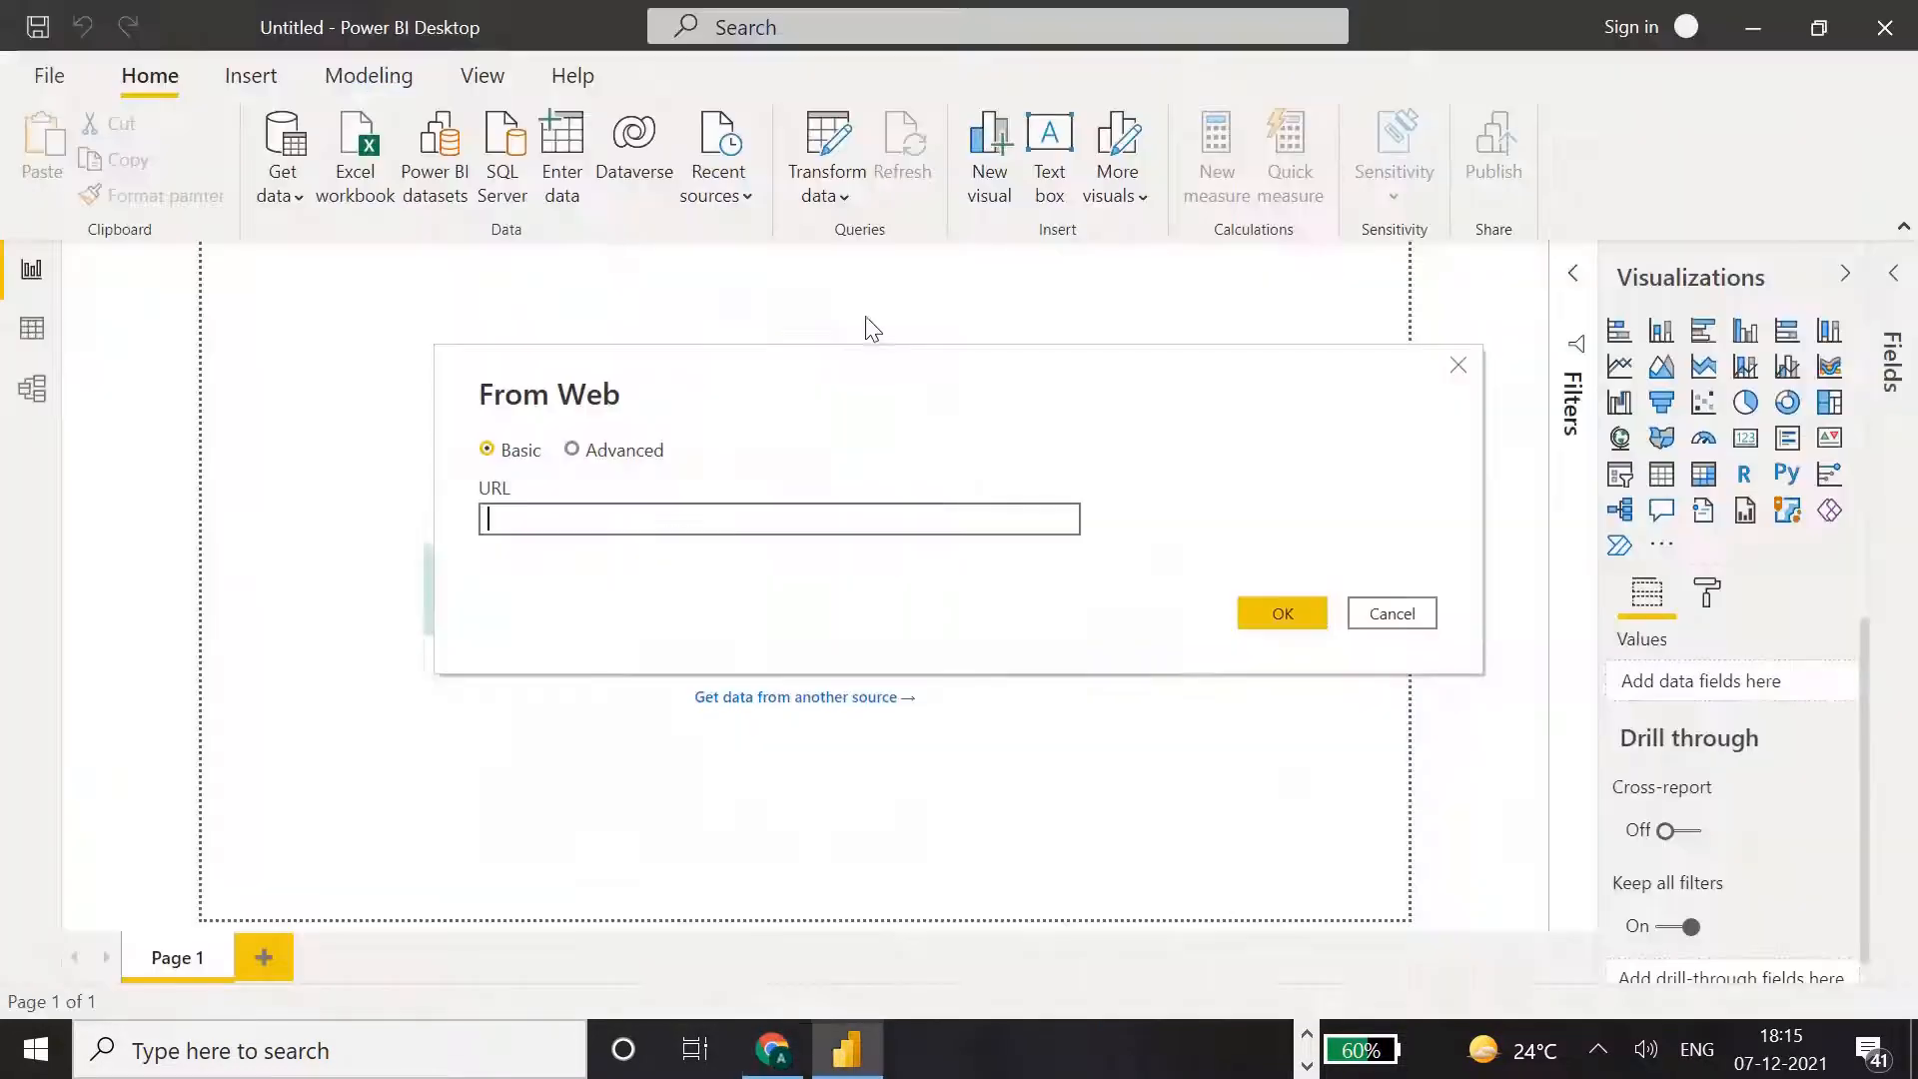
{"action": "key", "text": "ctrl+v"}
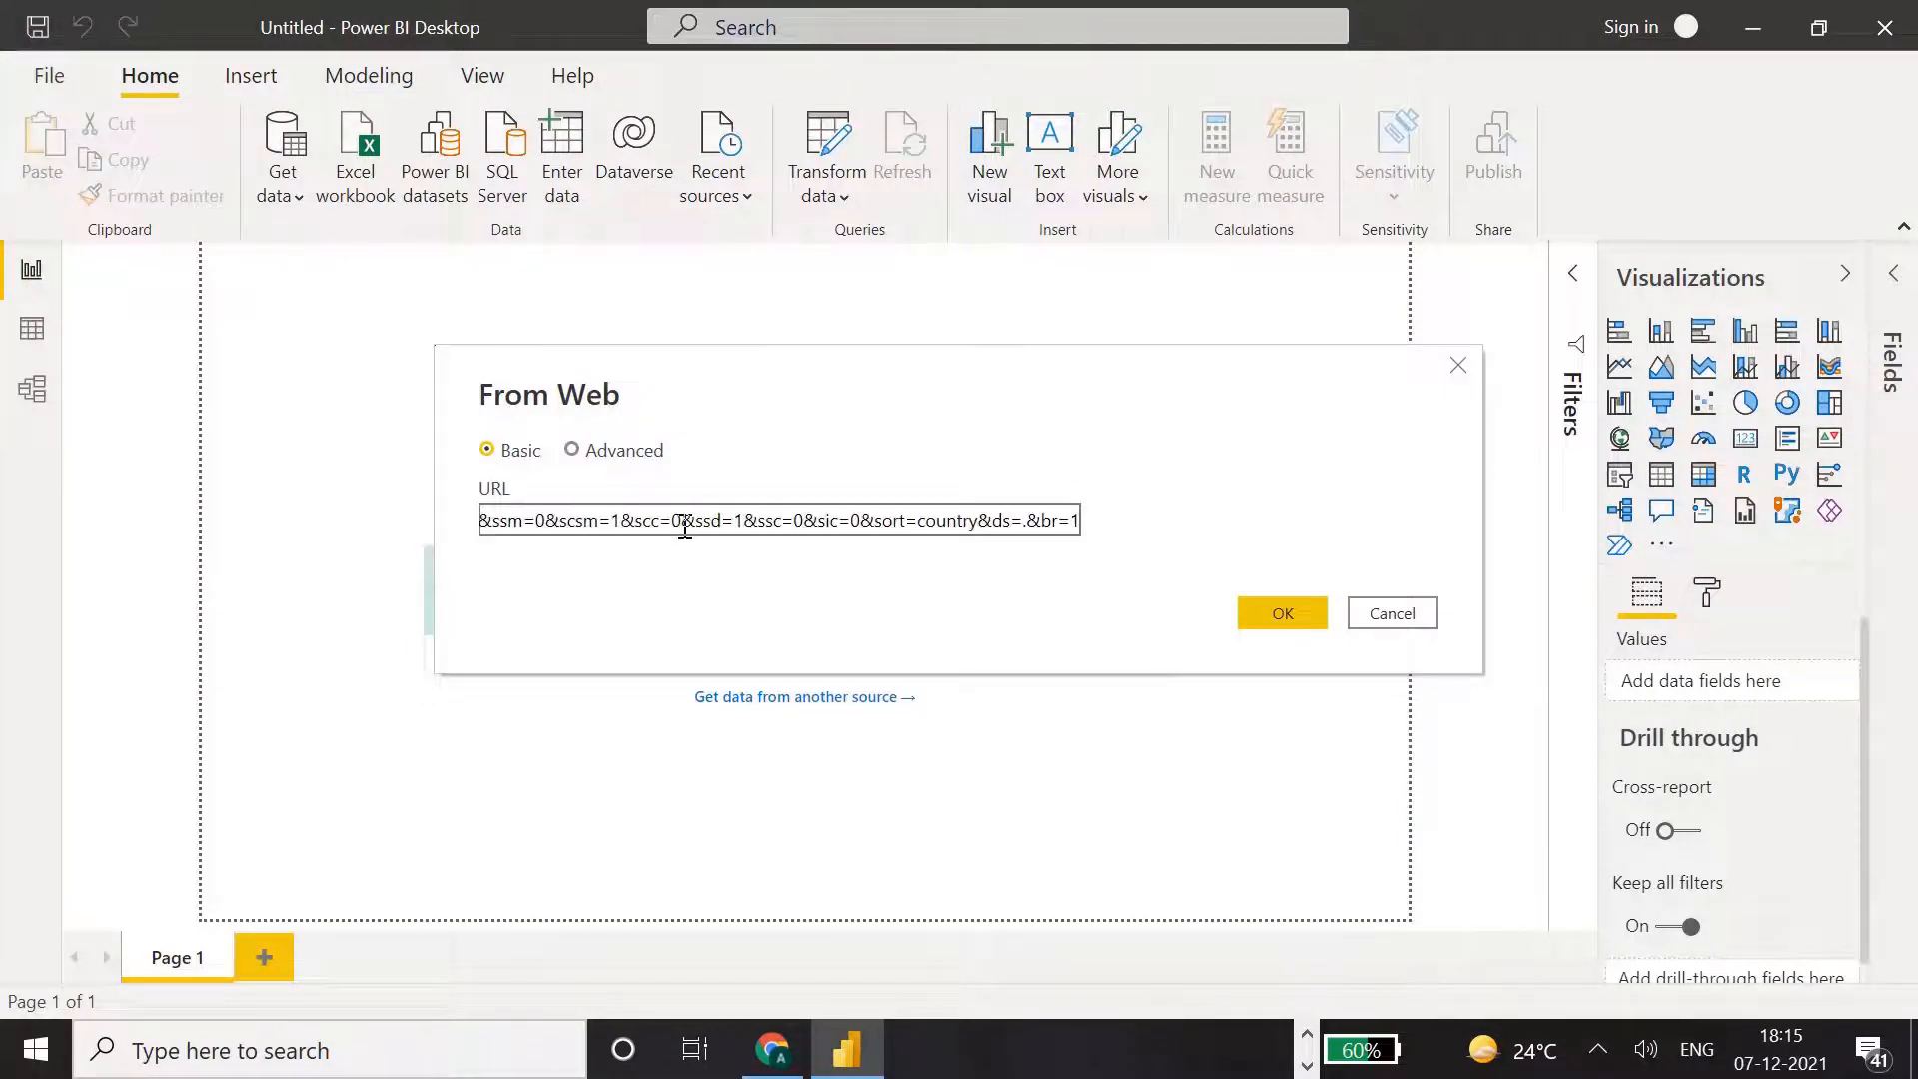
{"action": "key", "text": "Home"}
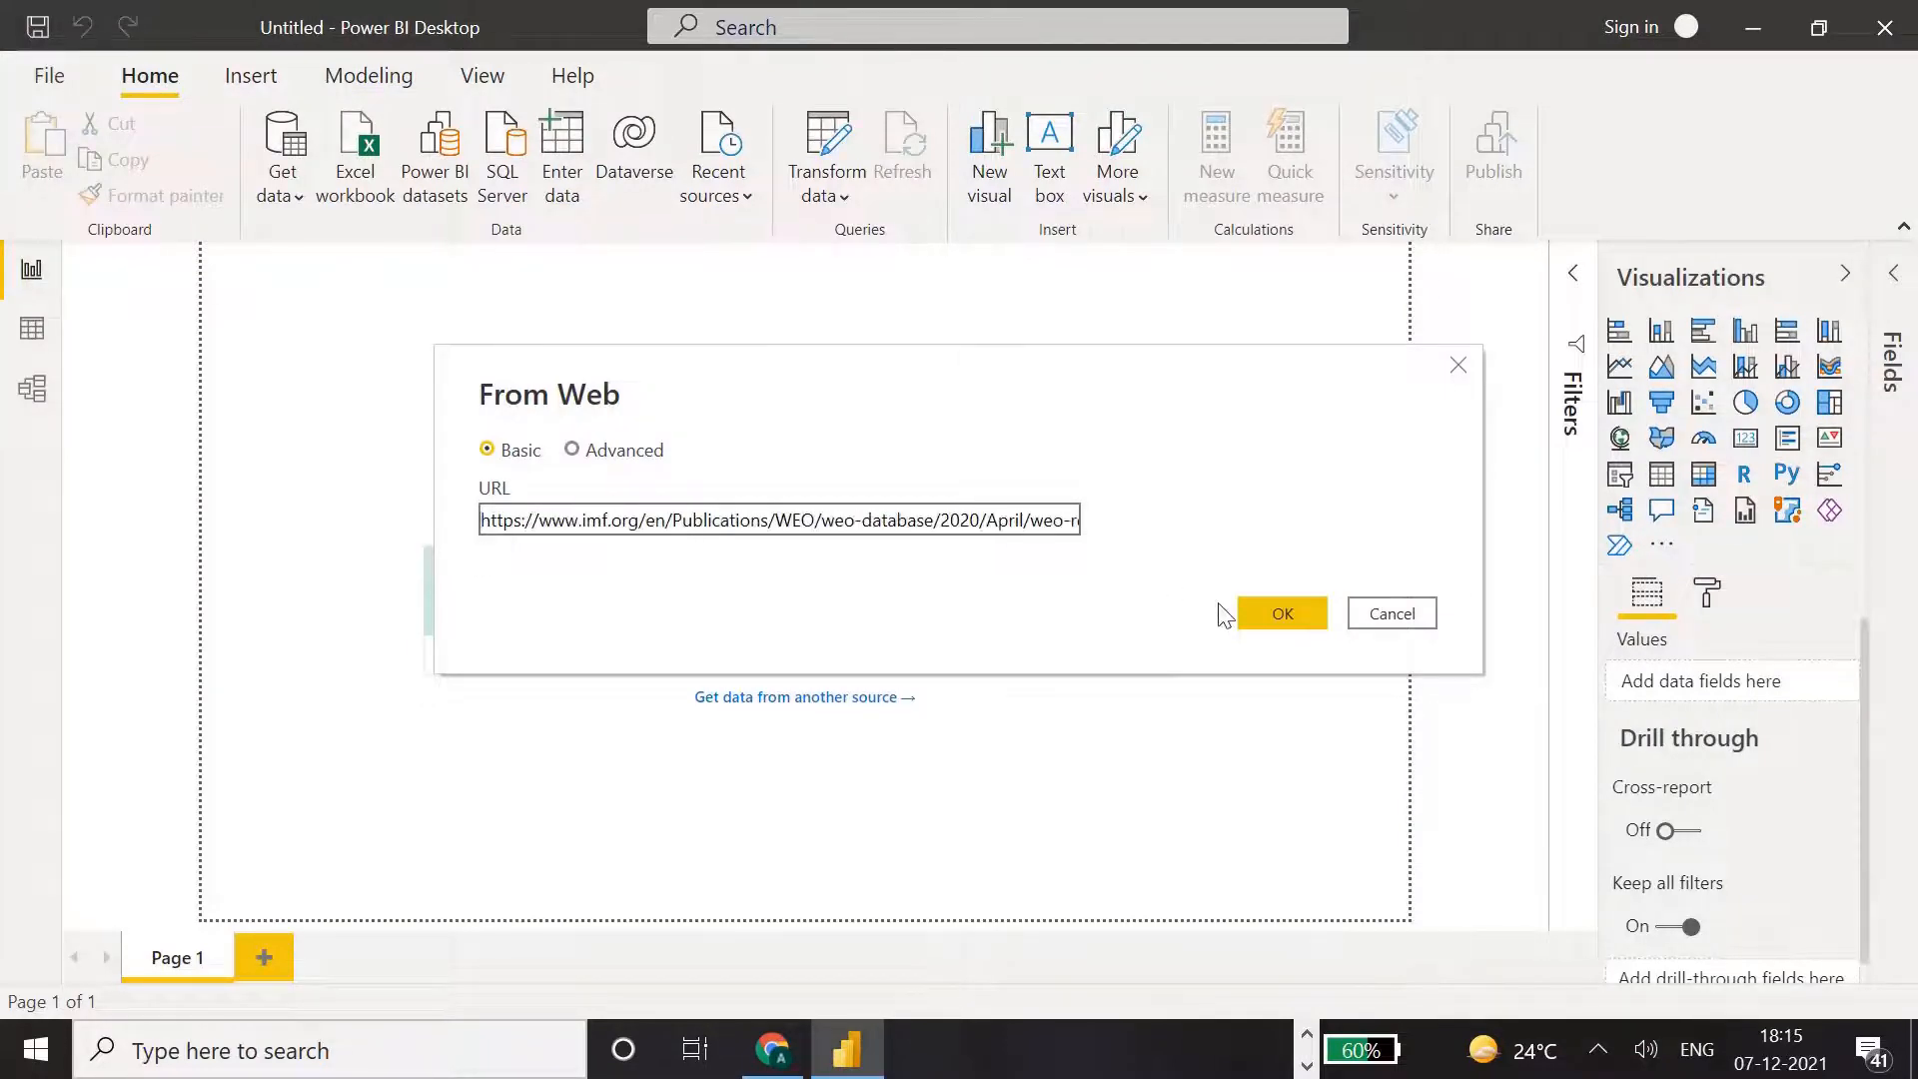
{"action": "left_click", "coordinate": [1281, 617]}
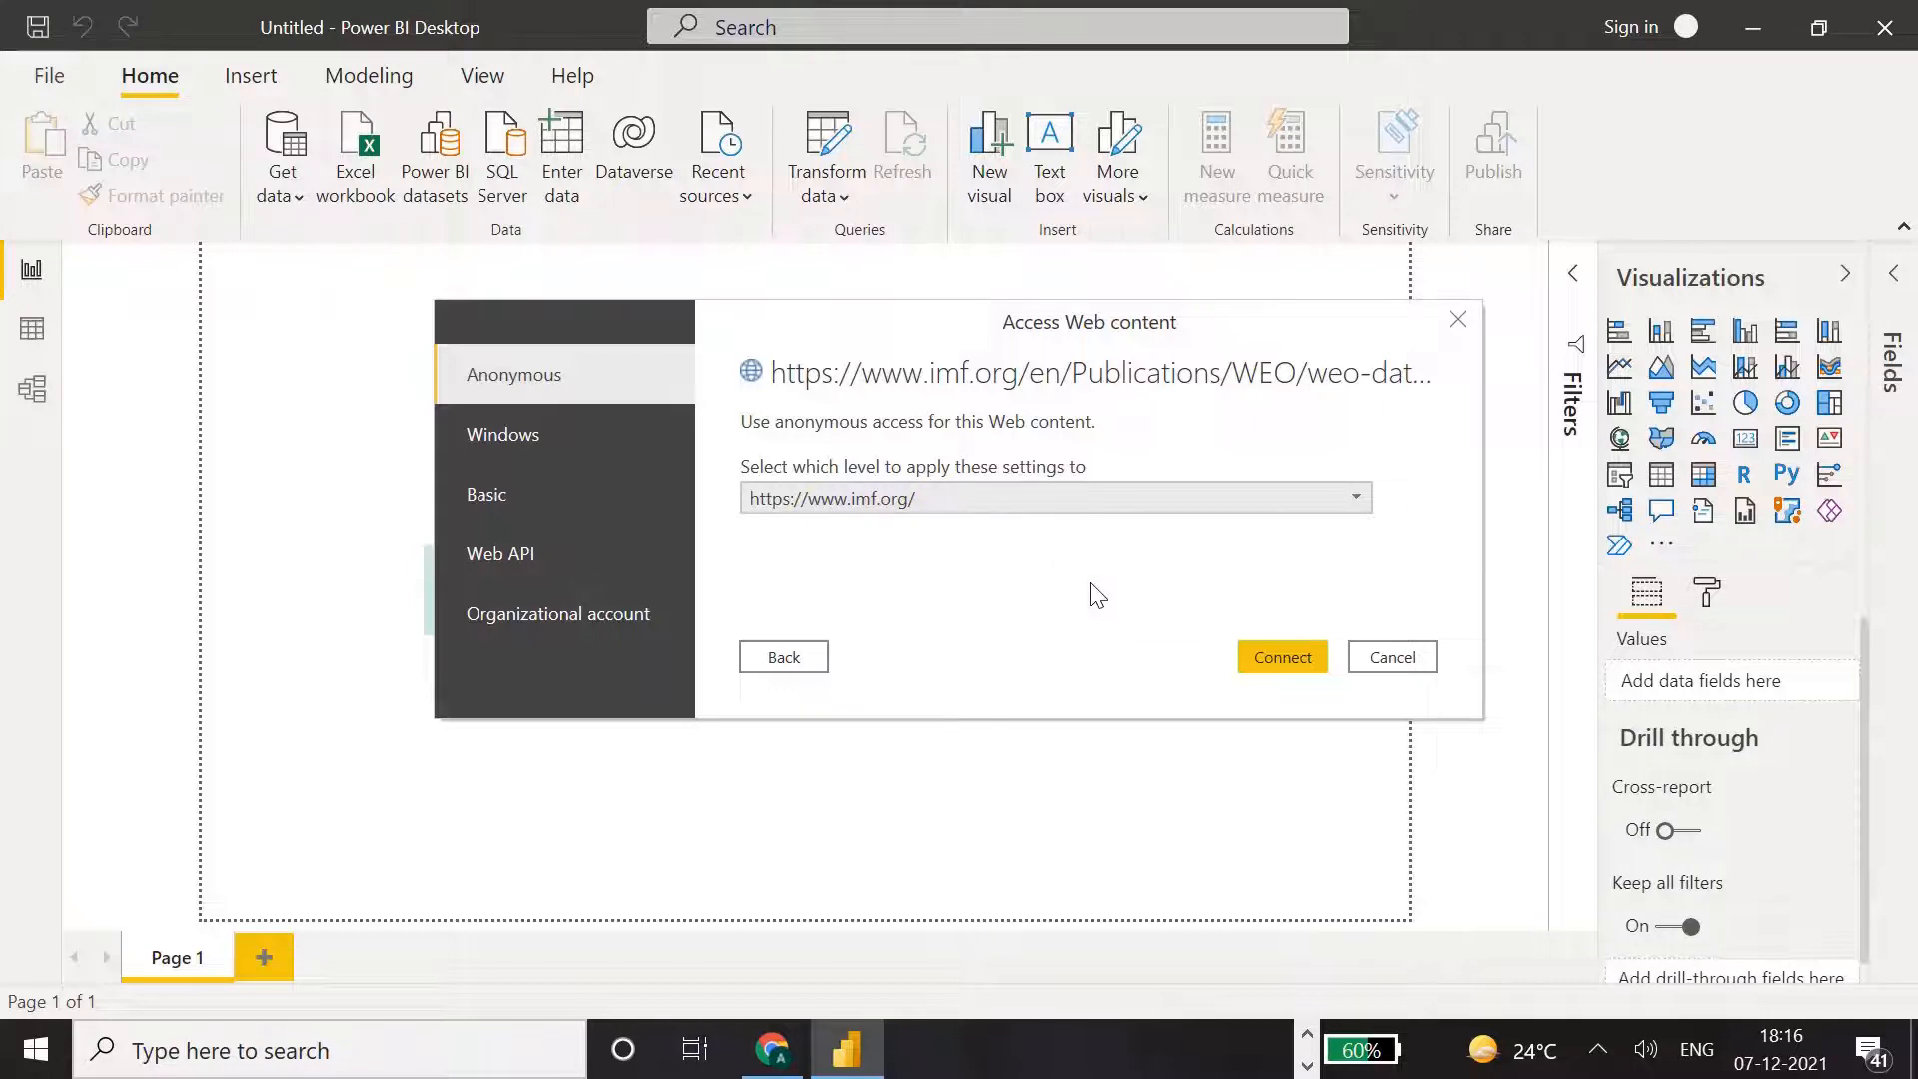
{"action": "left_click", "coordinate": [1289, 659]}
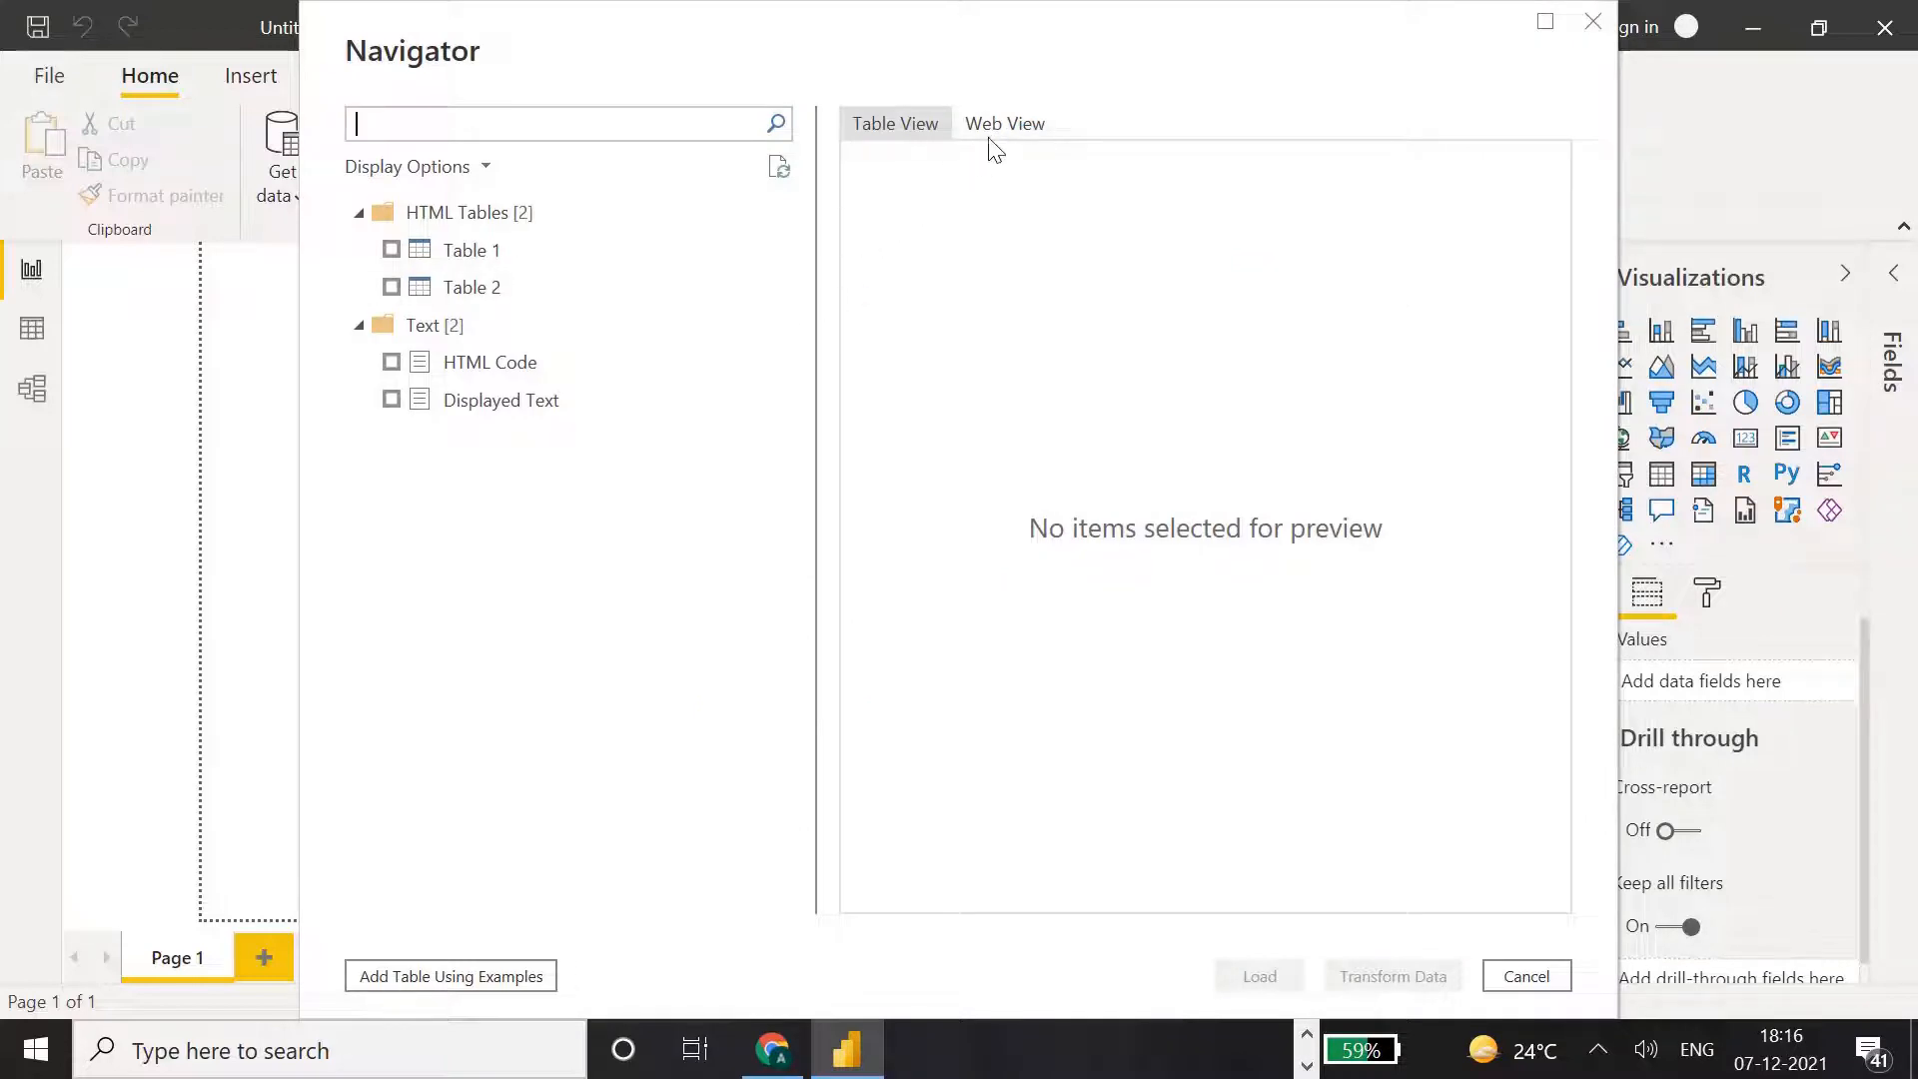
Compare the Table View and Web View previews of the IMF report page, ending on Web View.
{"action": "left_click", "coordinate": [999, 124]}
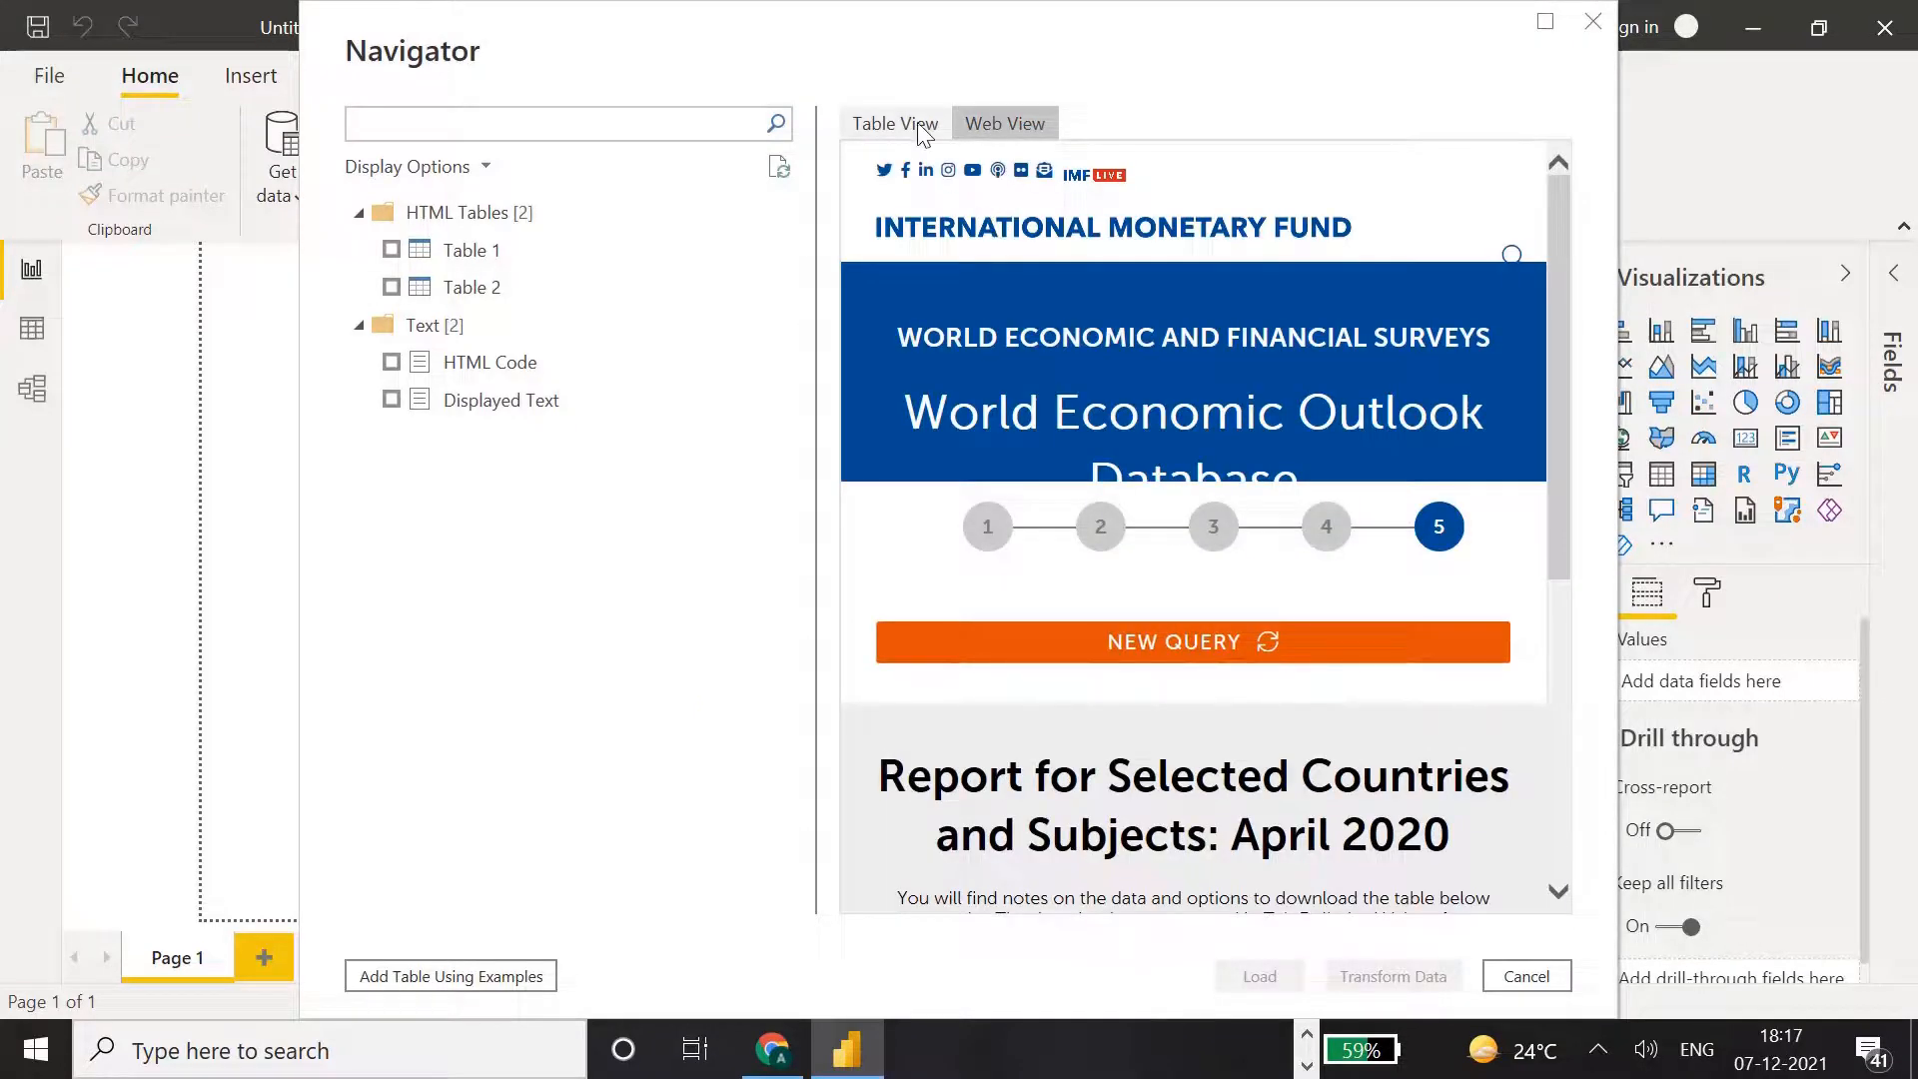
{"action": "left_click", "coordinate": [921, 128]}
{"action": "left_click", "coordinate": [1000, 129]}
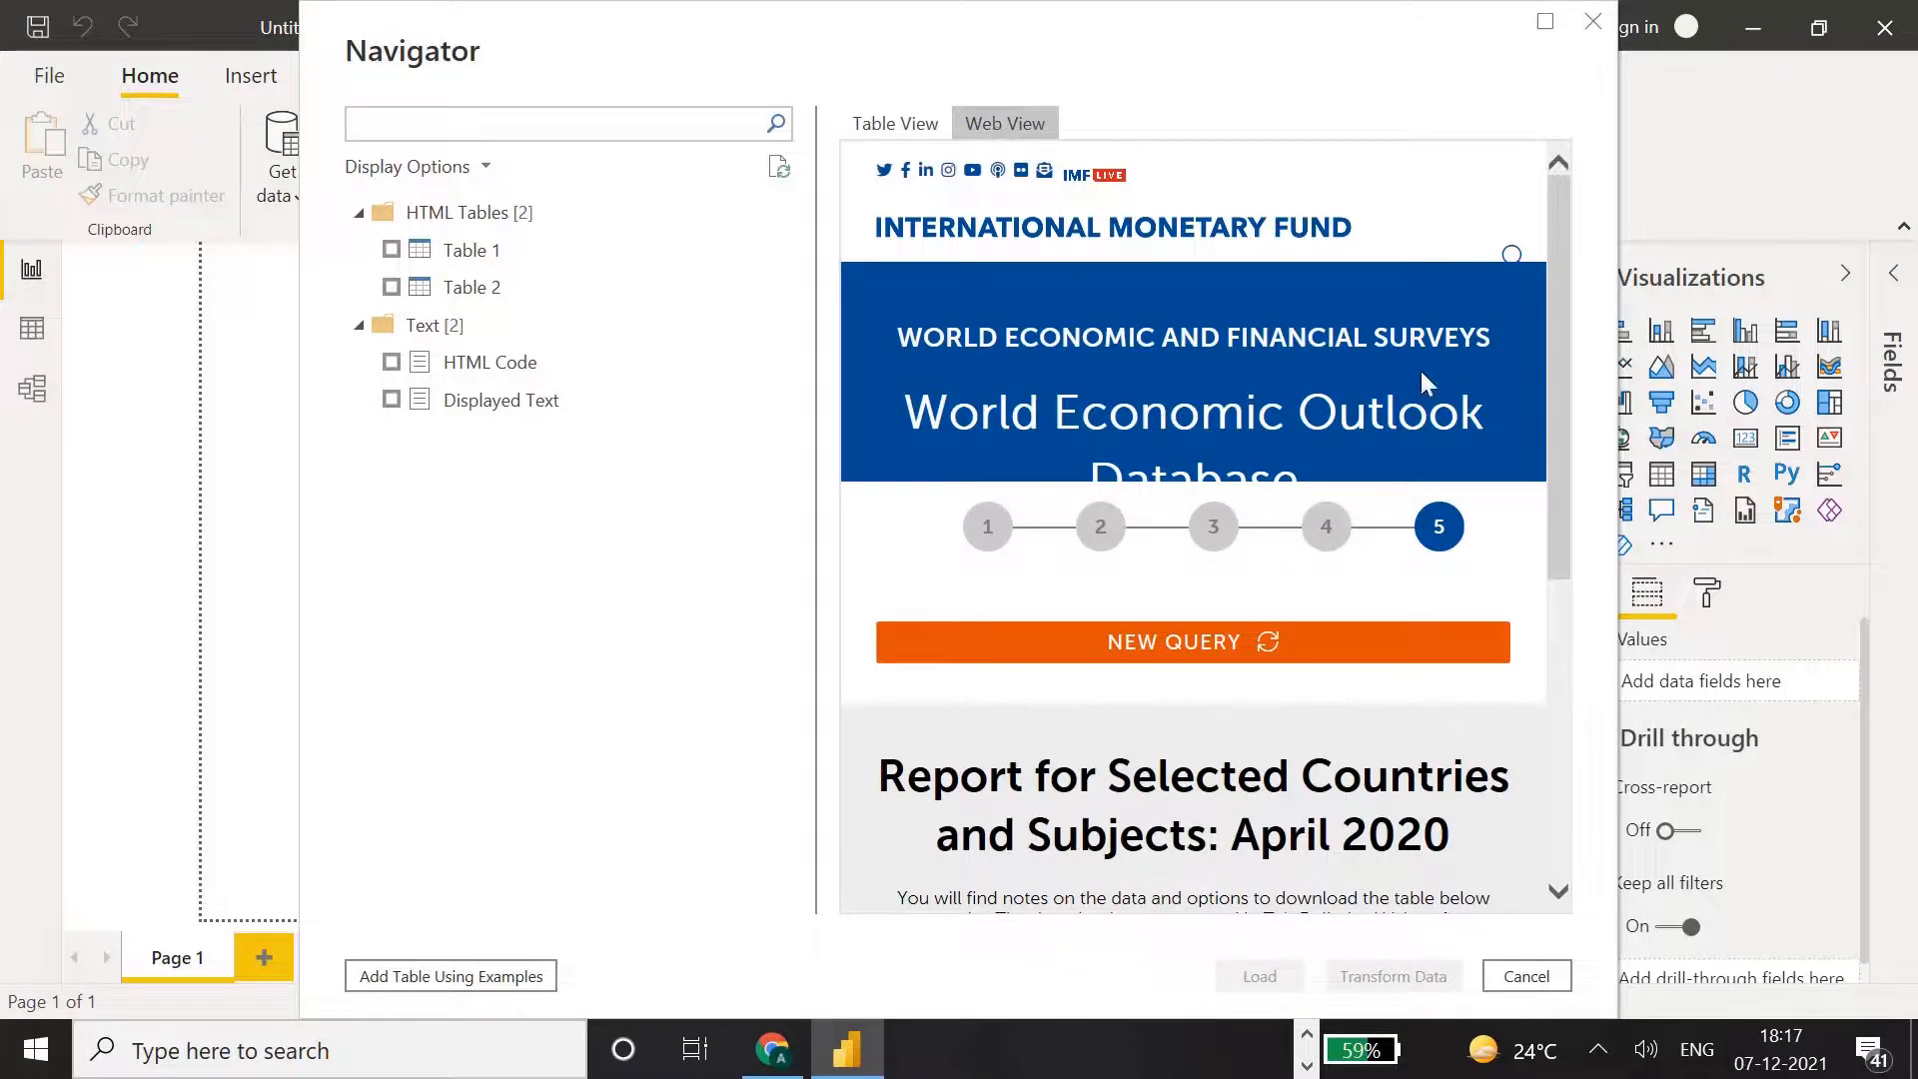
Compare the Table View previews of Table 1 and Table 2 through to their last columns.
{"action": "left_click_drag", "start_coordinate": [1556, 421], "coordinate": [1619, 379]}
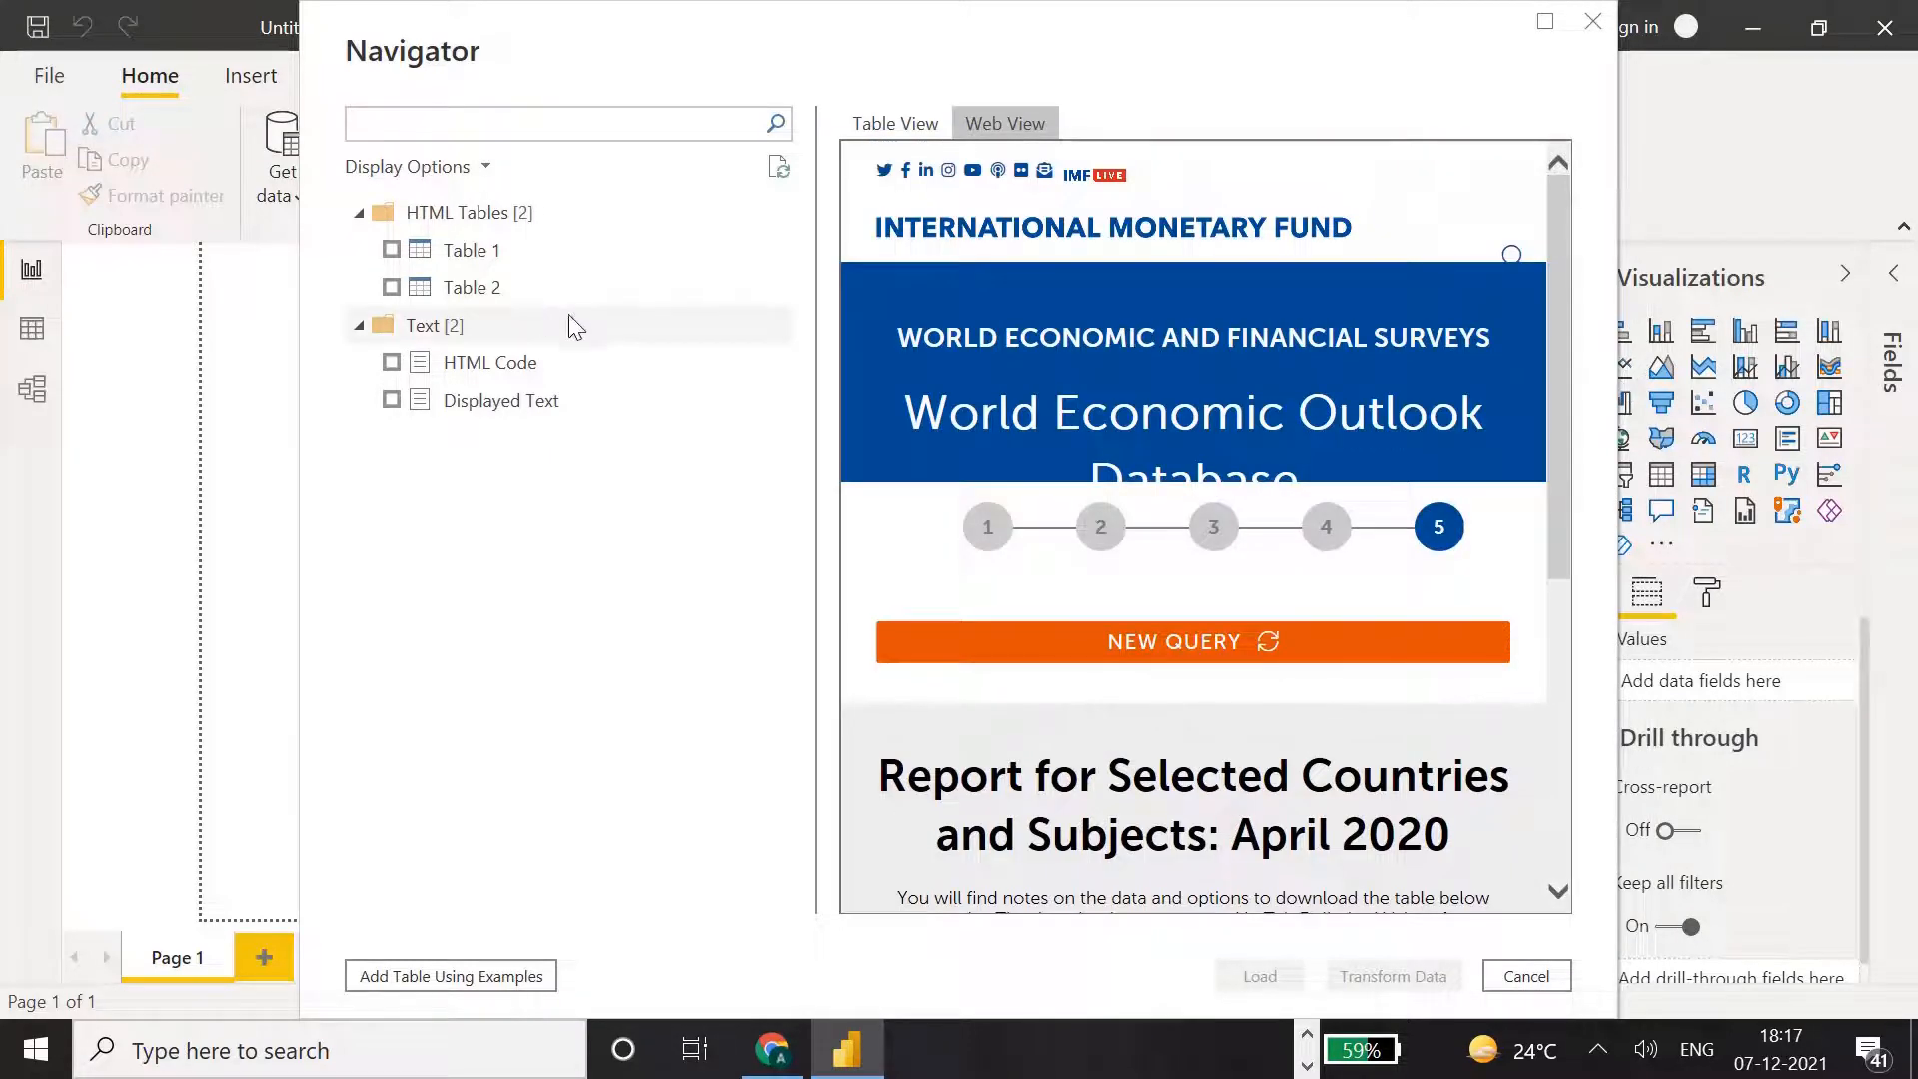
{"action": "left_click", "coordinate": [865, 138]}
{"action": "left_click", "coordinate": [447, 252]}
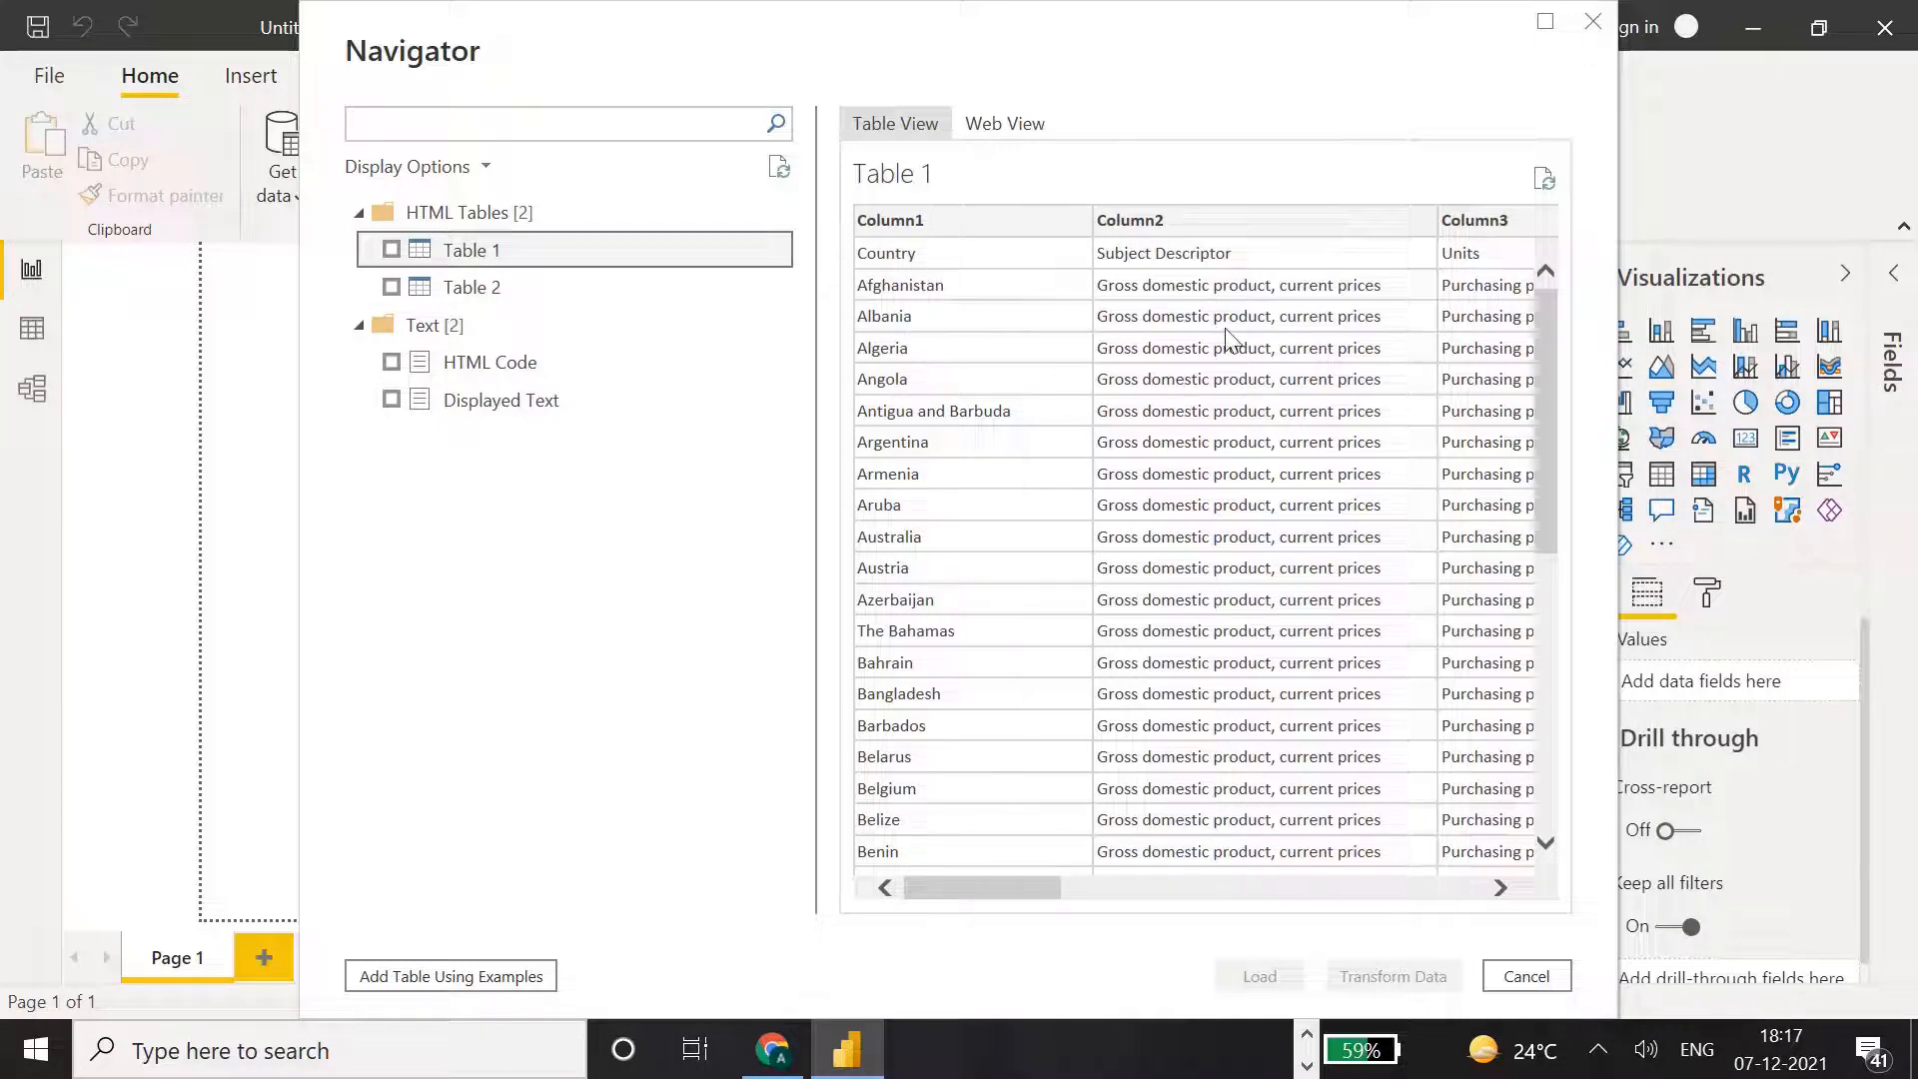
{"action": "left_click_drag", "start_coordinate": [981, 889], "coordinate": [1332, 899]}
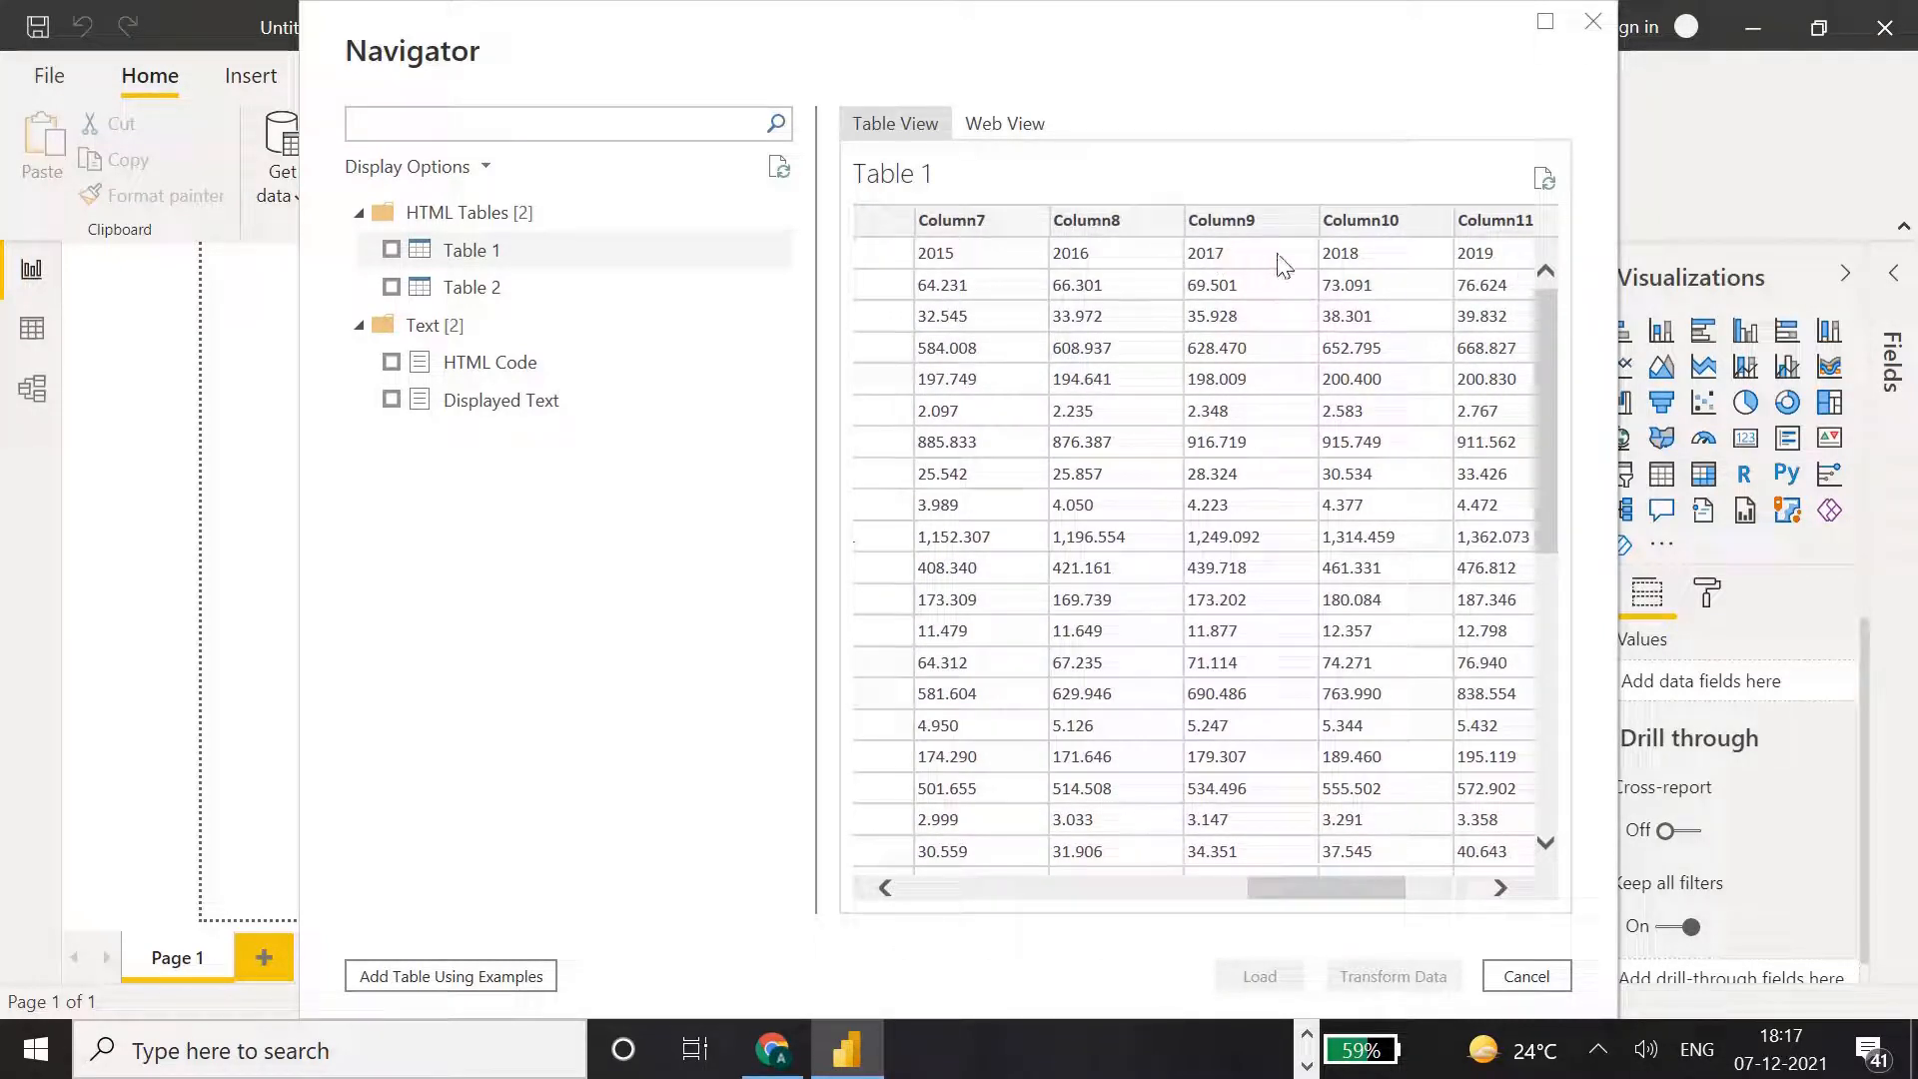
{"action": "left_click_drag", "start_coordinate": [1354, 889], "coordinate": [1480, 892]}
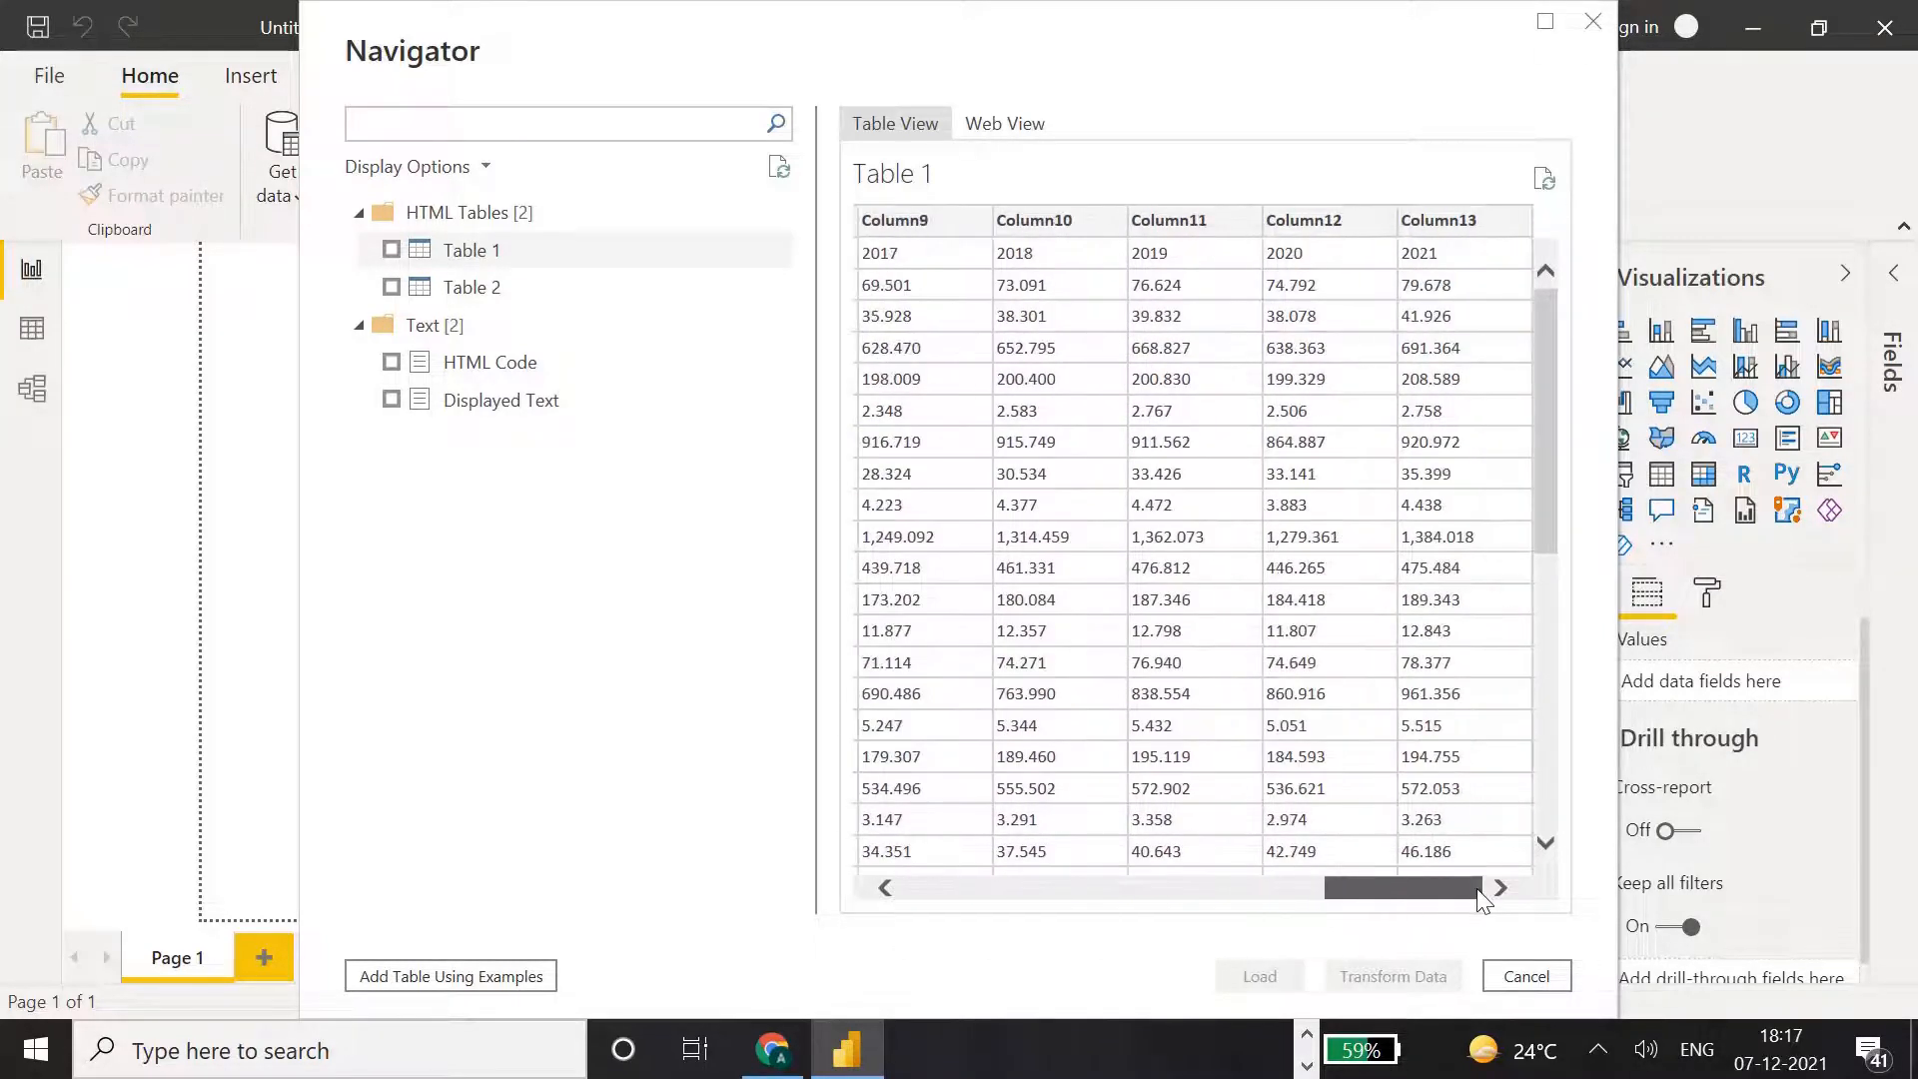
{"action": "left_click", "coordinate": [521, 290]}
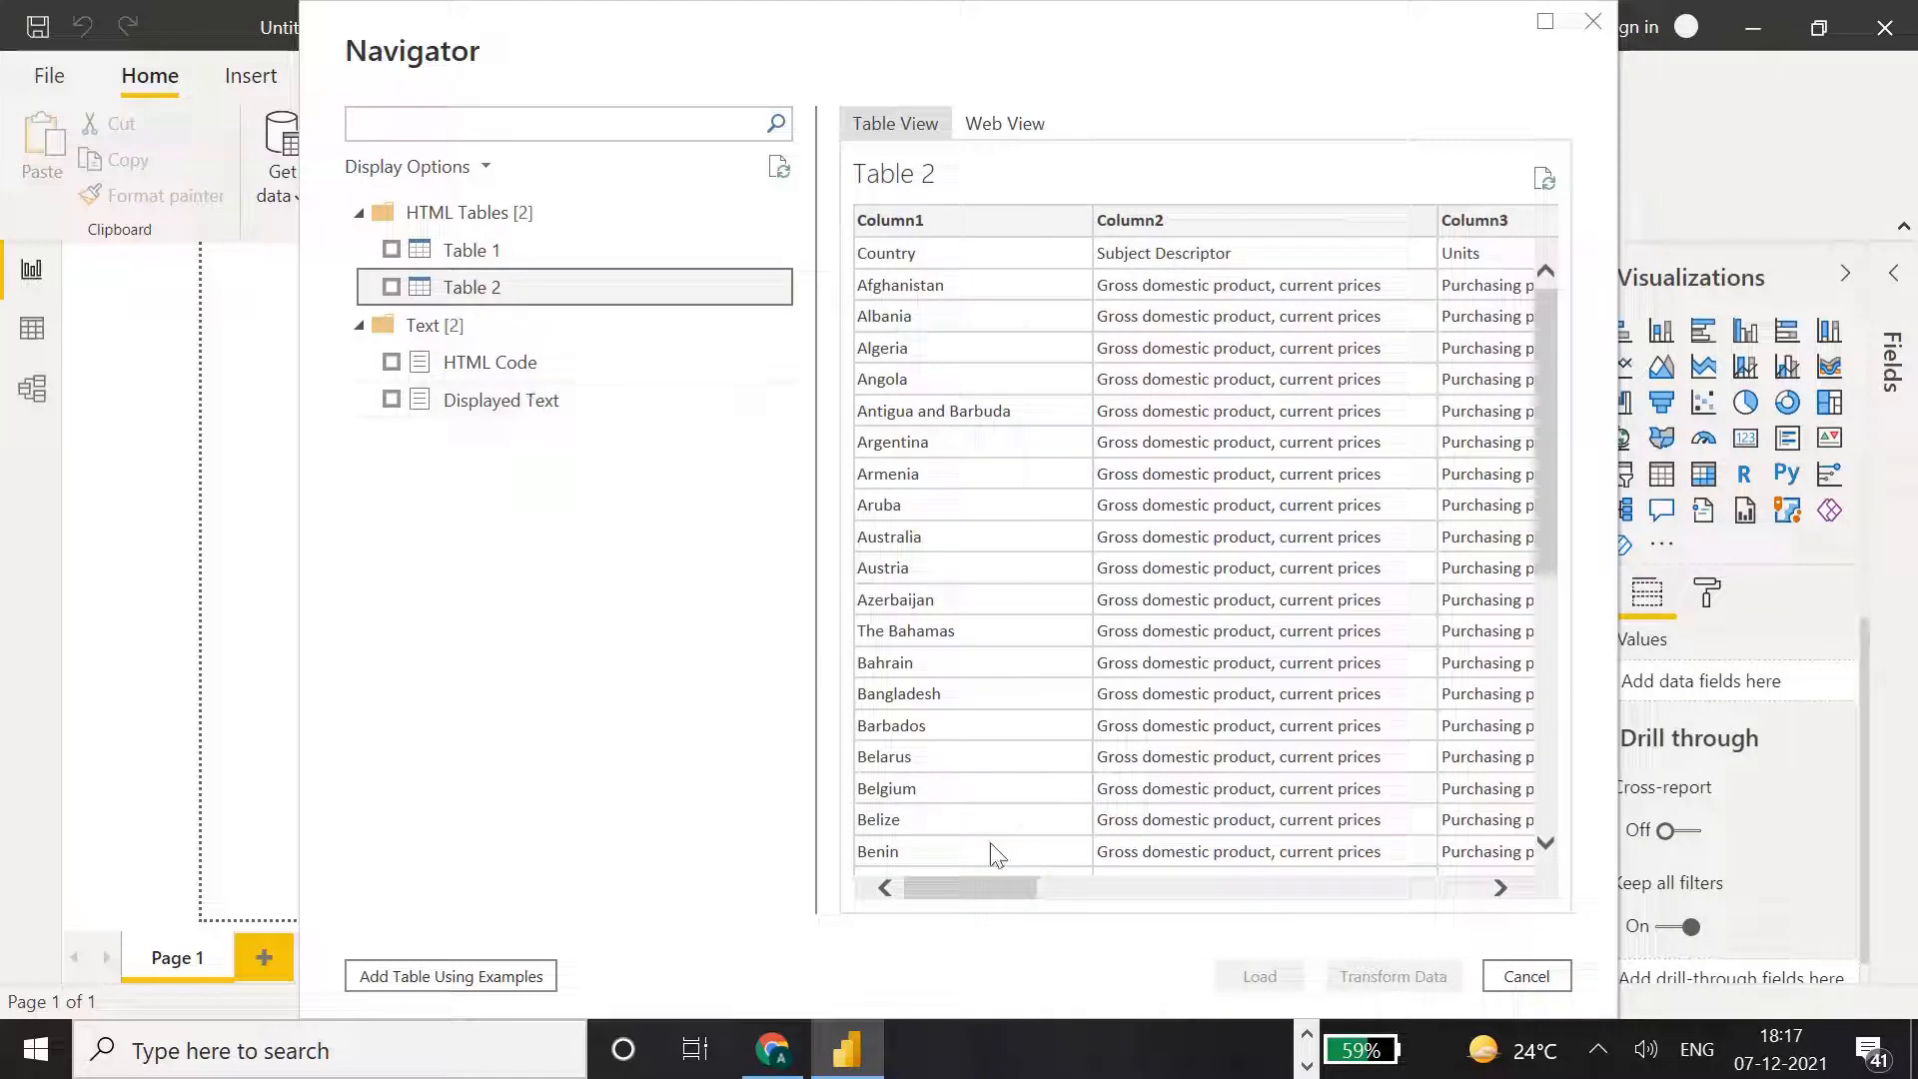
{"action": "left_click_drag", "start_coordinate": [977, 888], "coordinate": [1512, 853]}
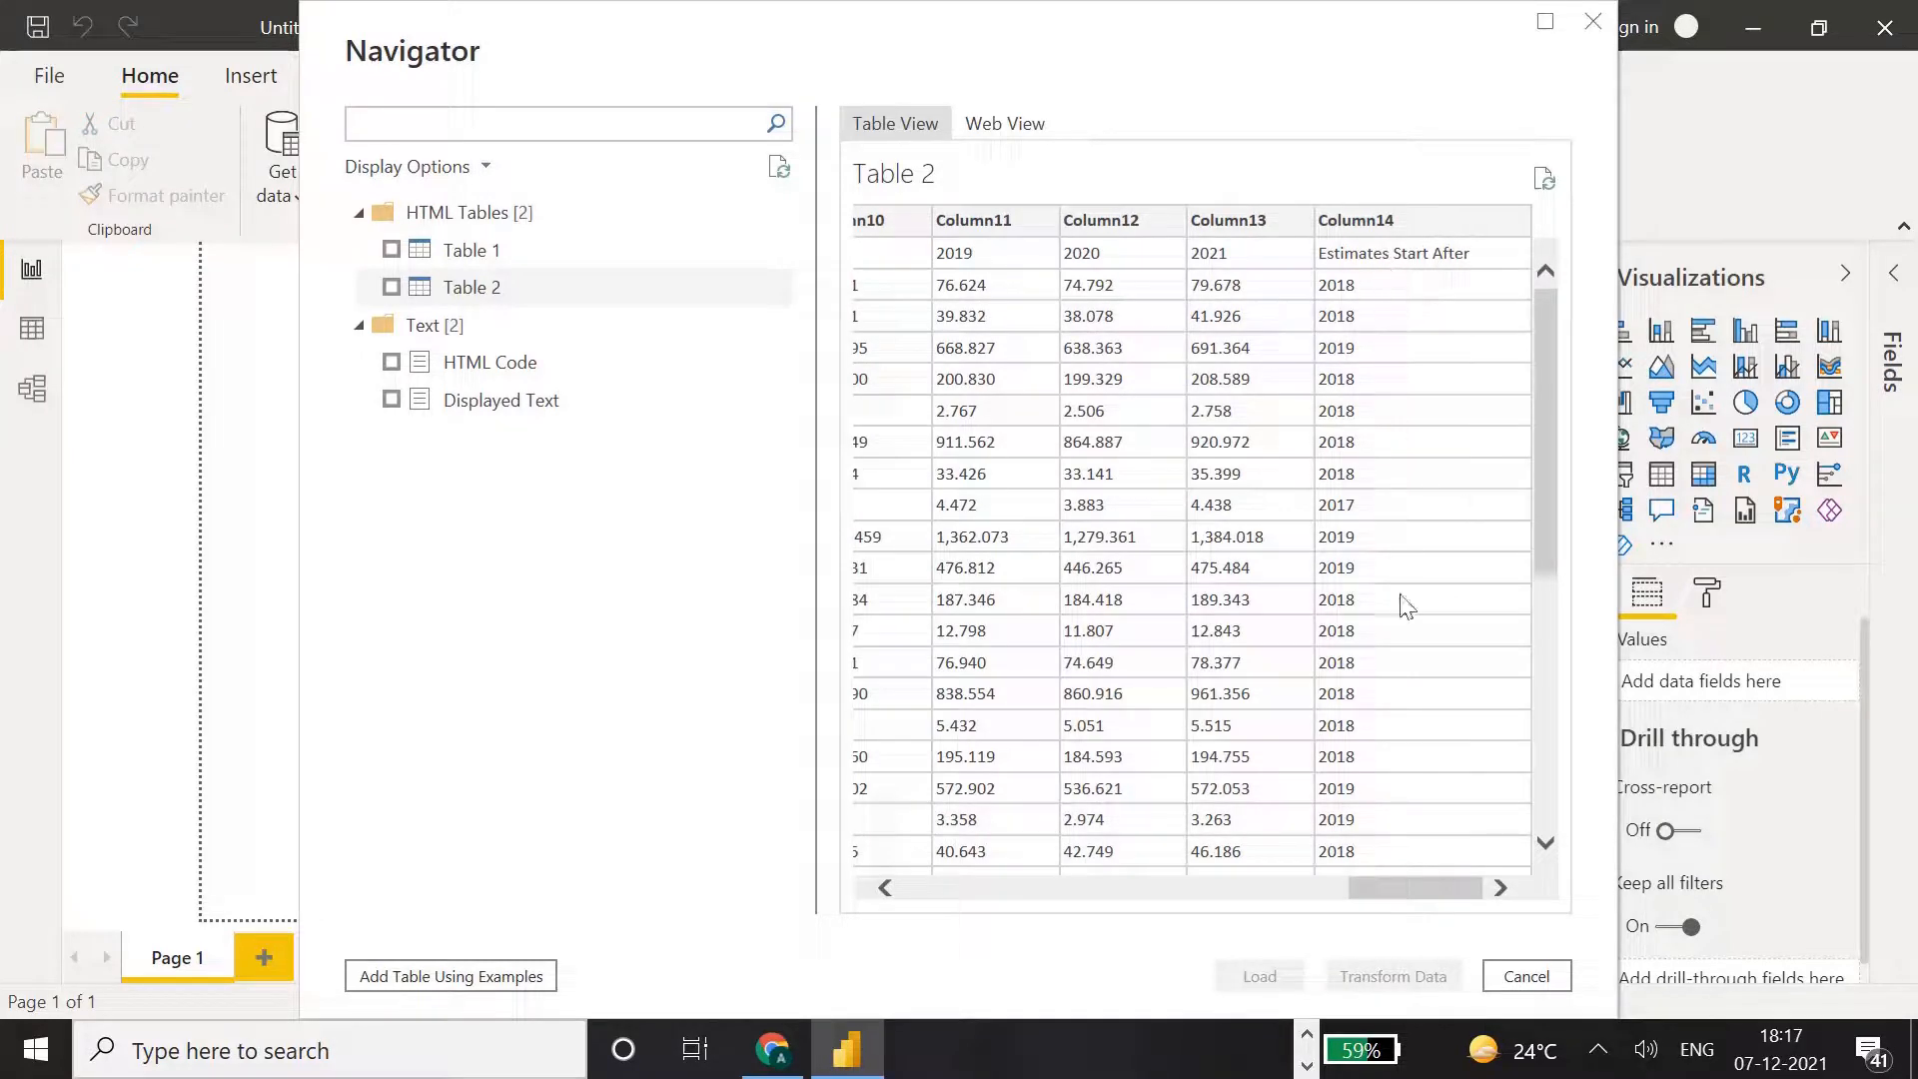
{"action": "left_click", "coordinate": [464, 249]}
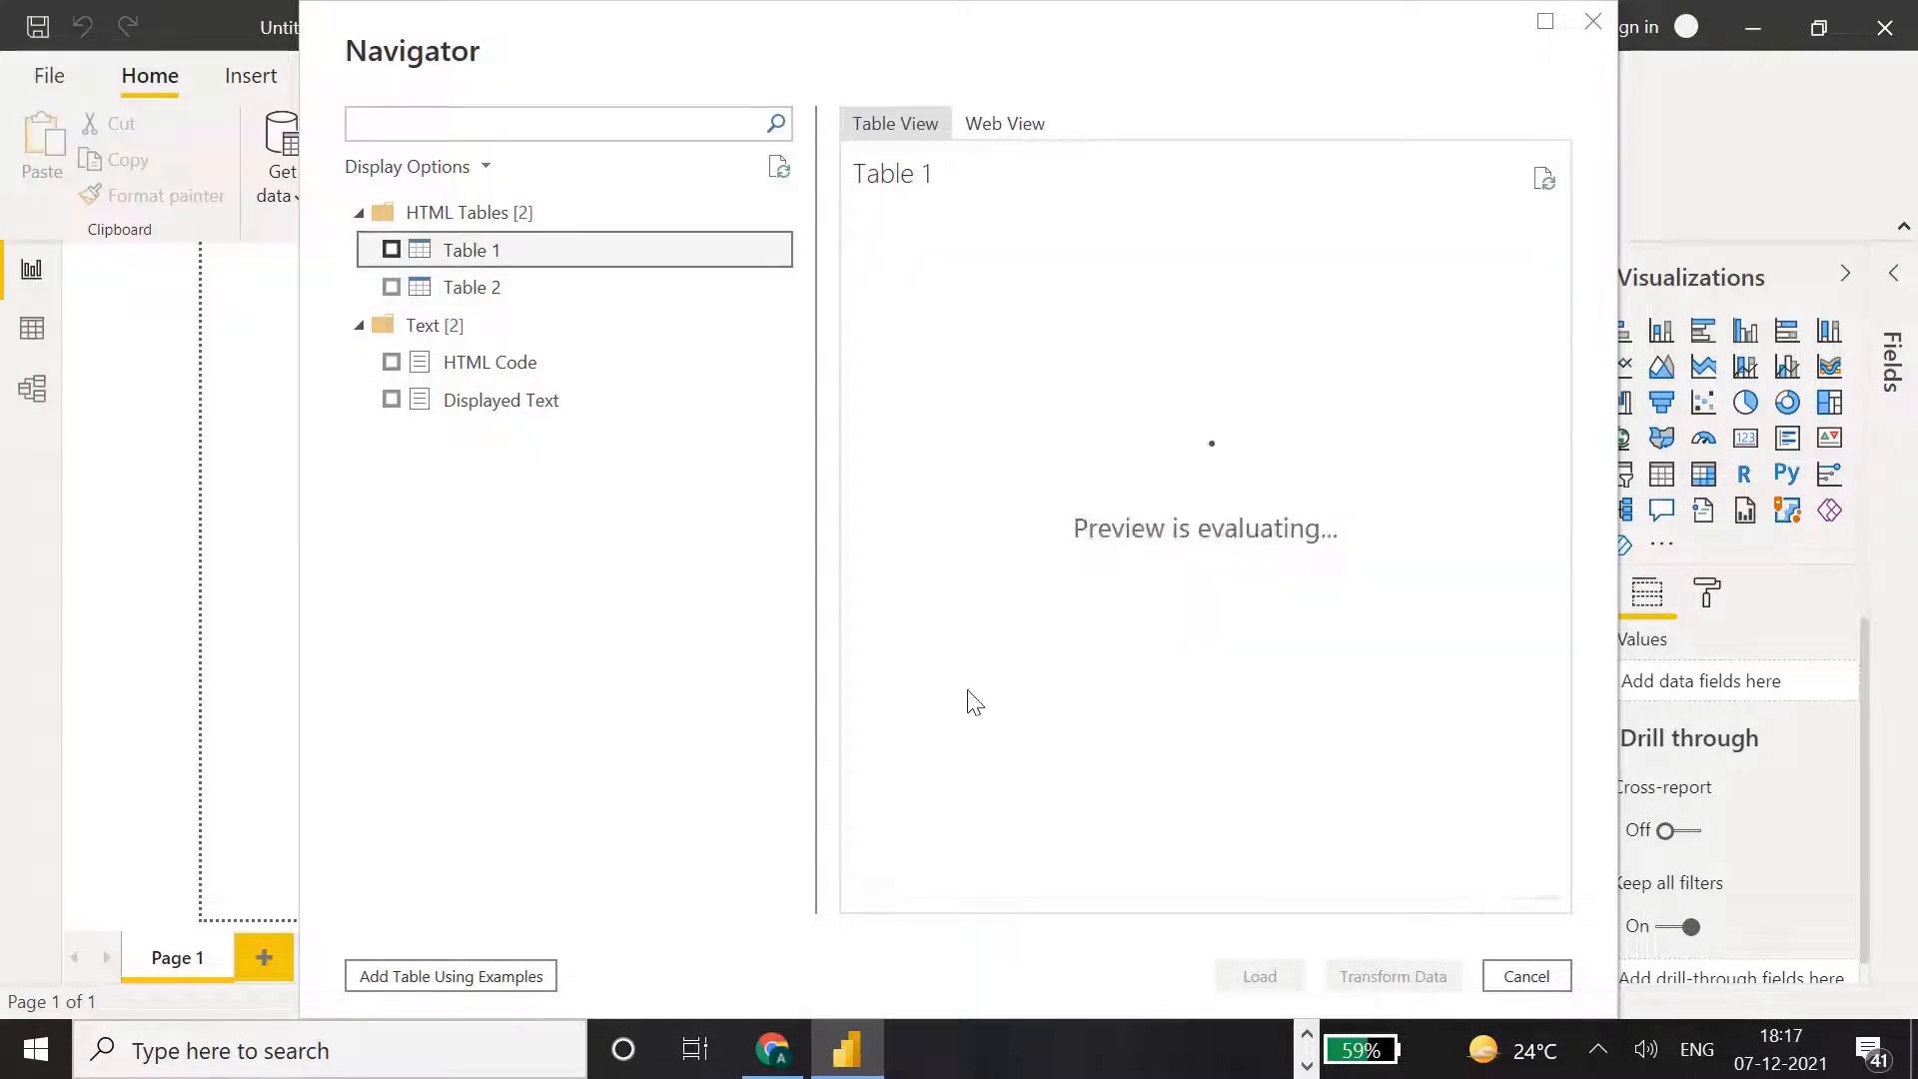
{"action": "left_click_drag", "start_coordinate": [984, 886], "coordinate": [1558, 869]}
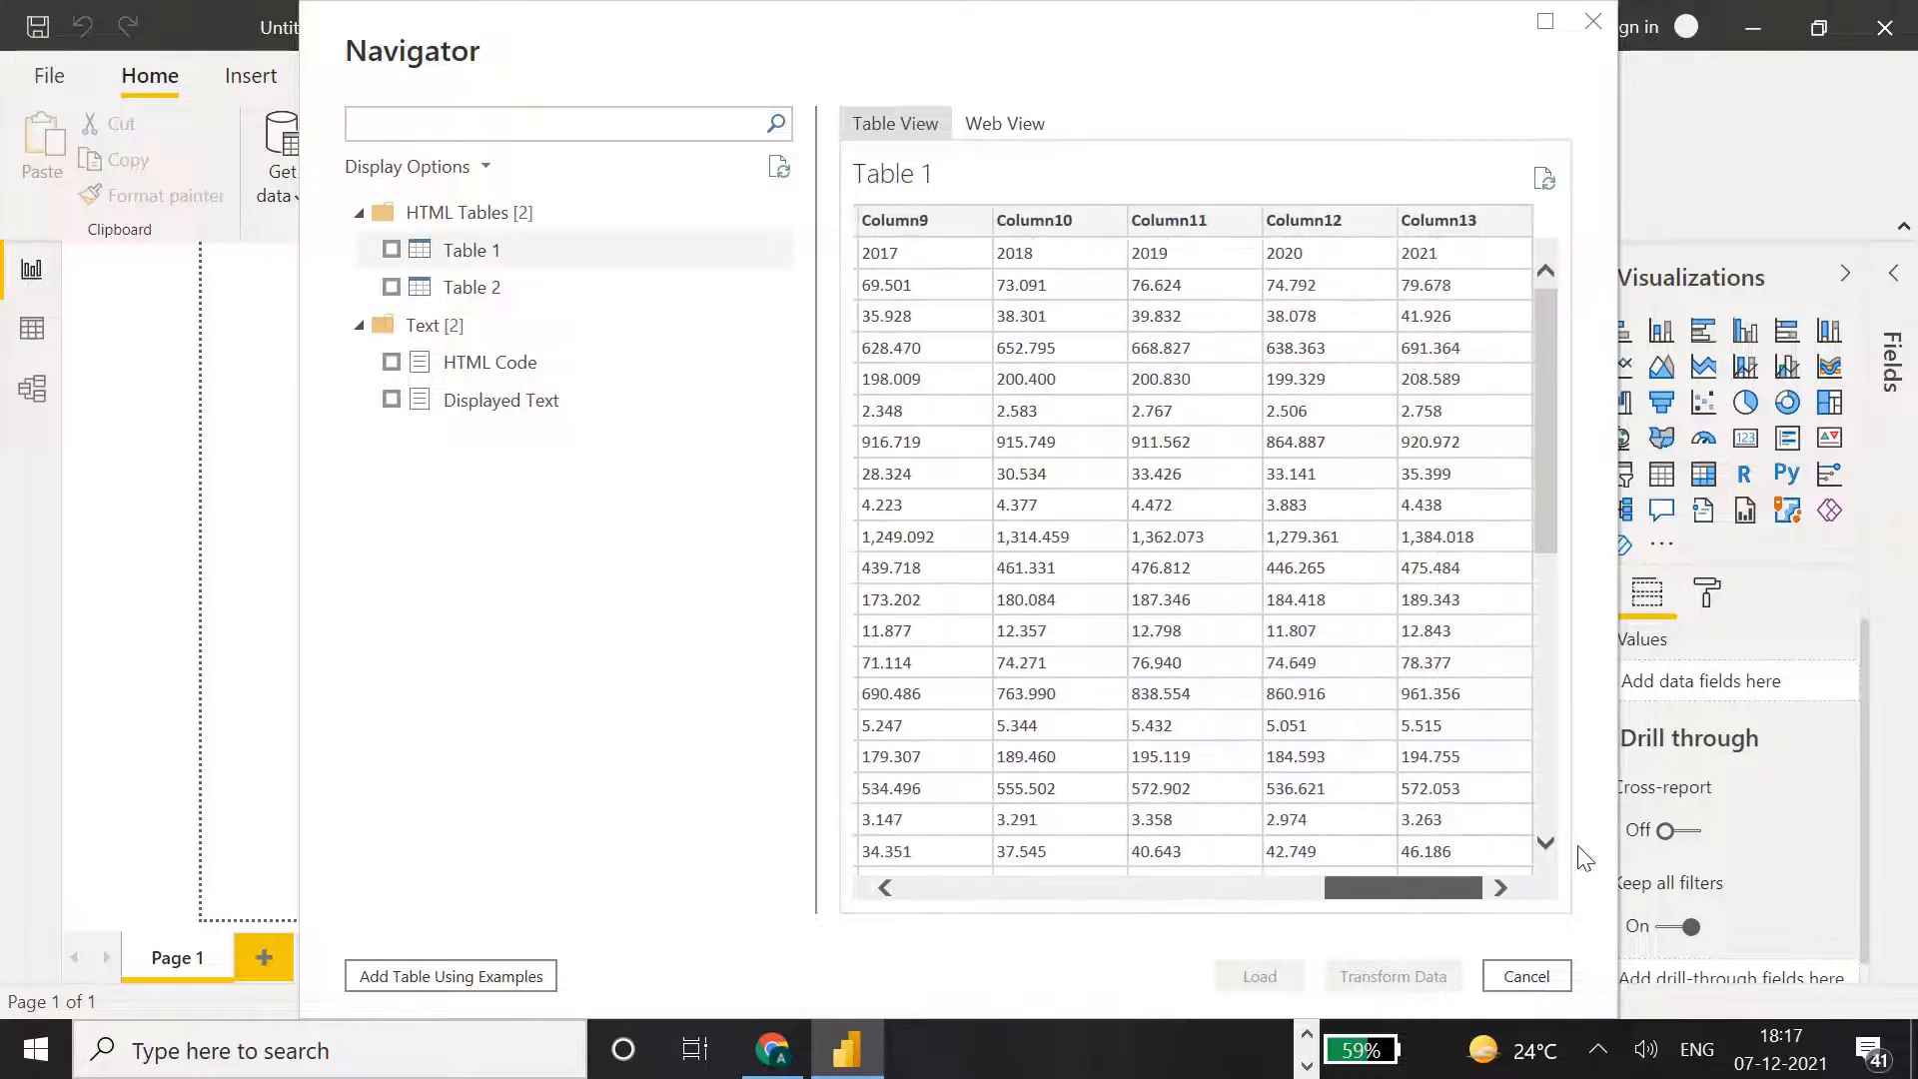
{"action": "left_click", "coordinate": [481, 292]}
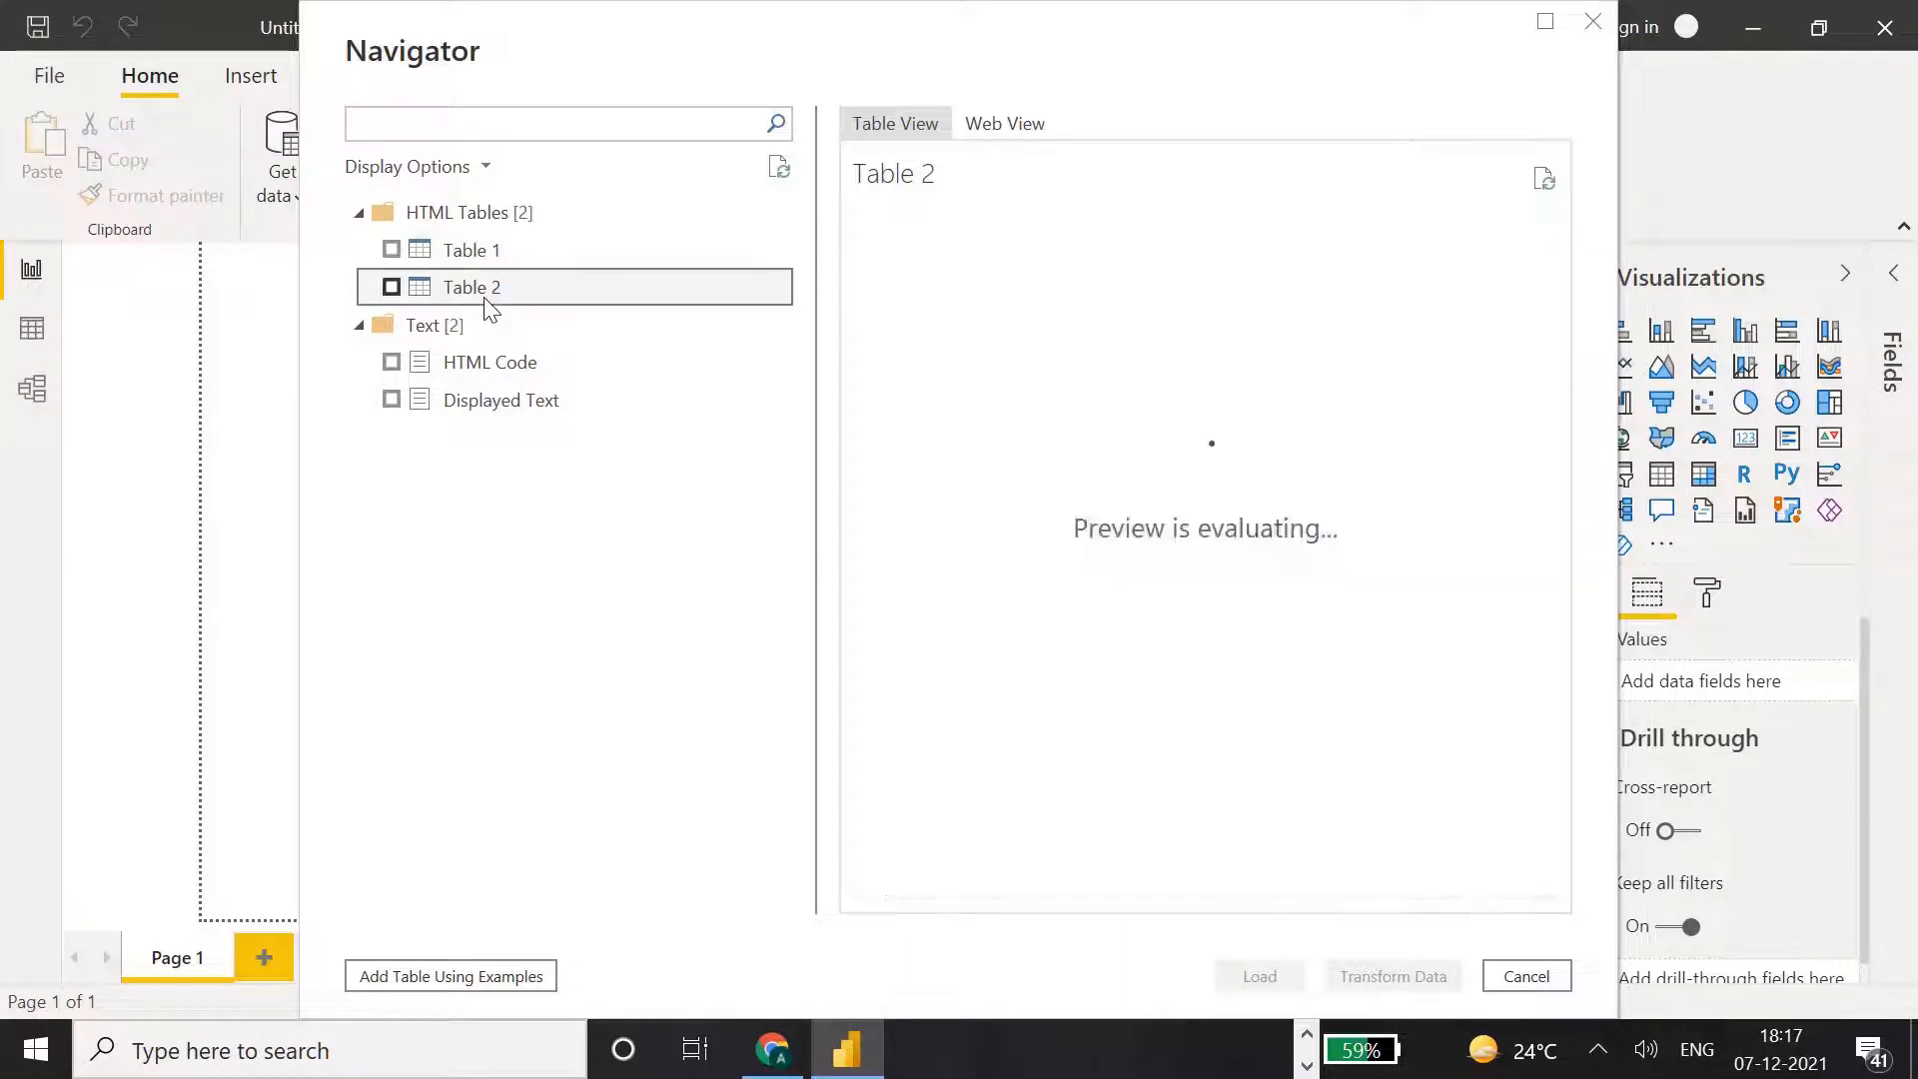
{"action": "left_click_drag", "start_coordinate": [934, 886], "coordinate": [1438, 825]}
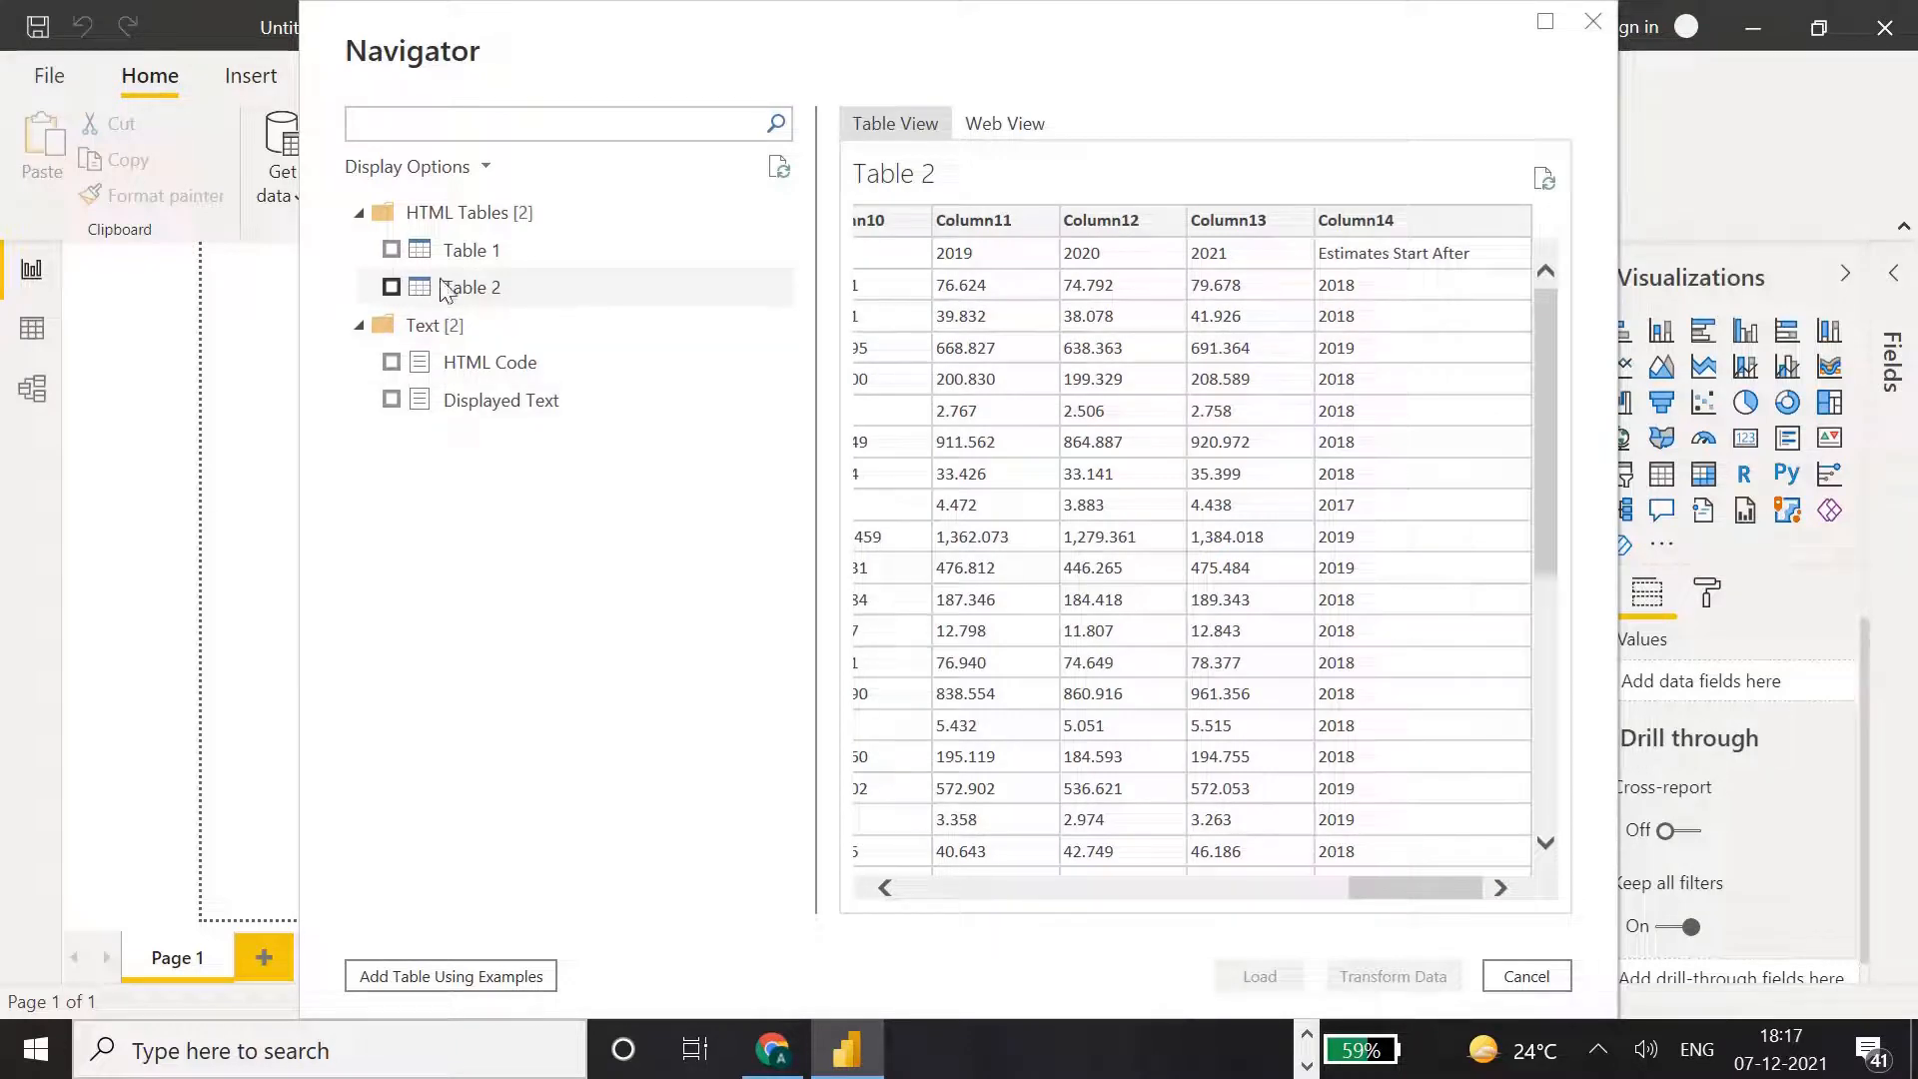
Select only Table 1 for import, open it for transformation in Power Query Editor and maximize the editor window.
{"action": "left_click", "coordinate": [392, 251]}
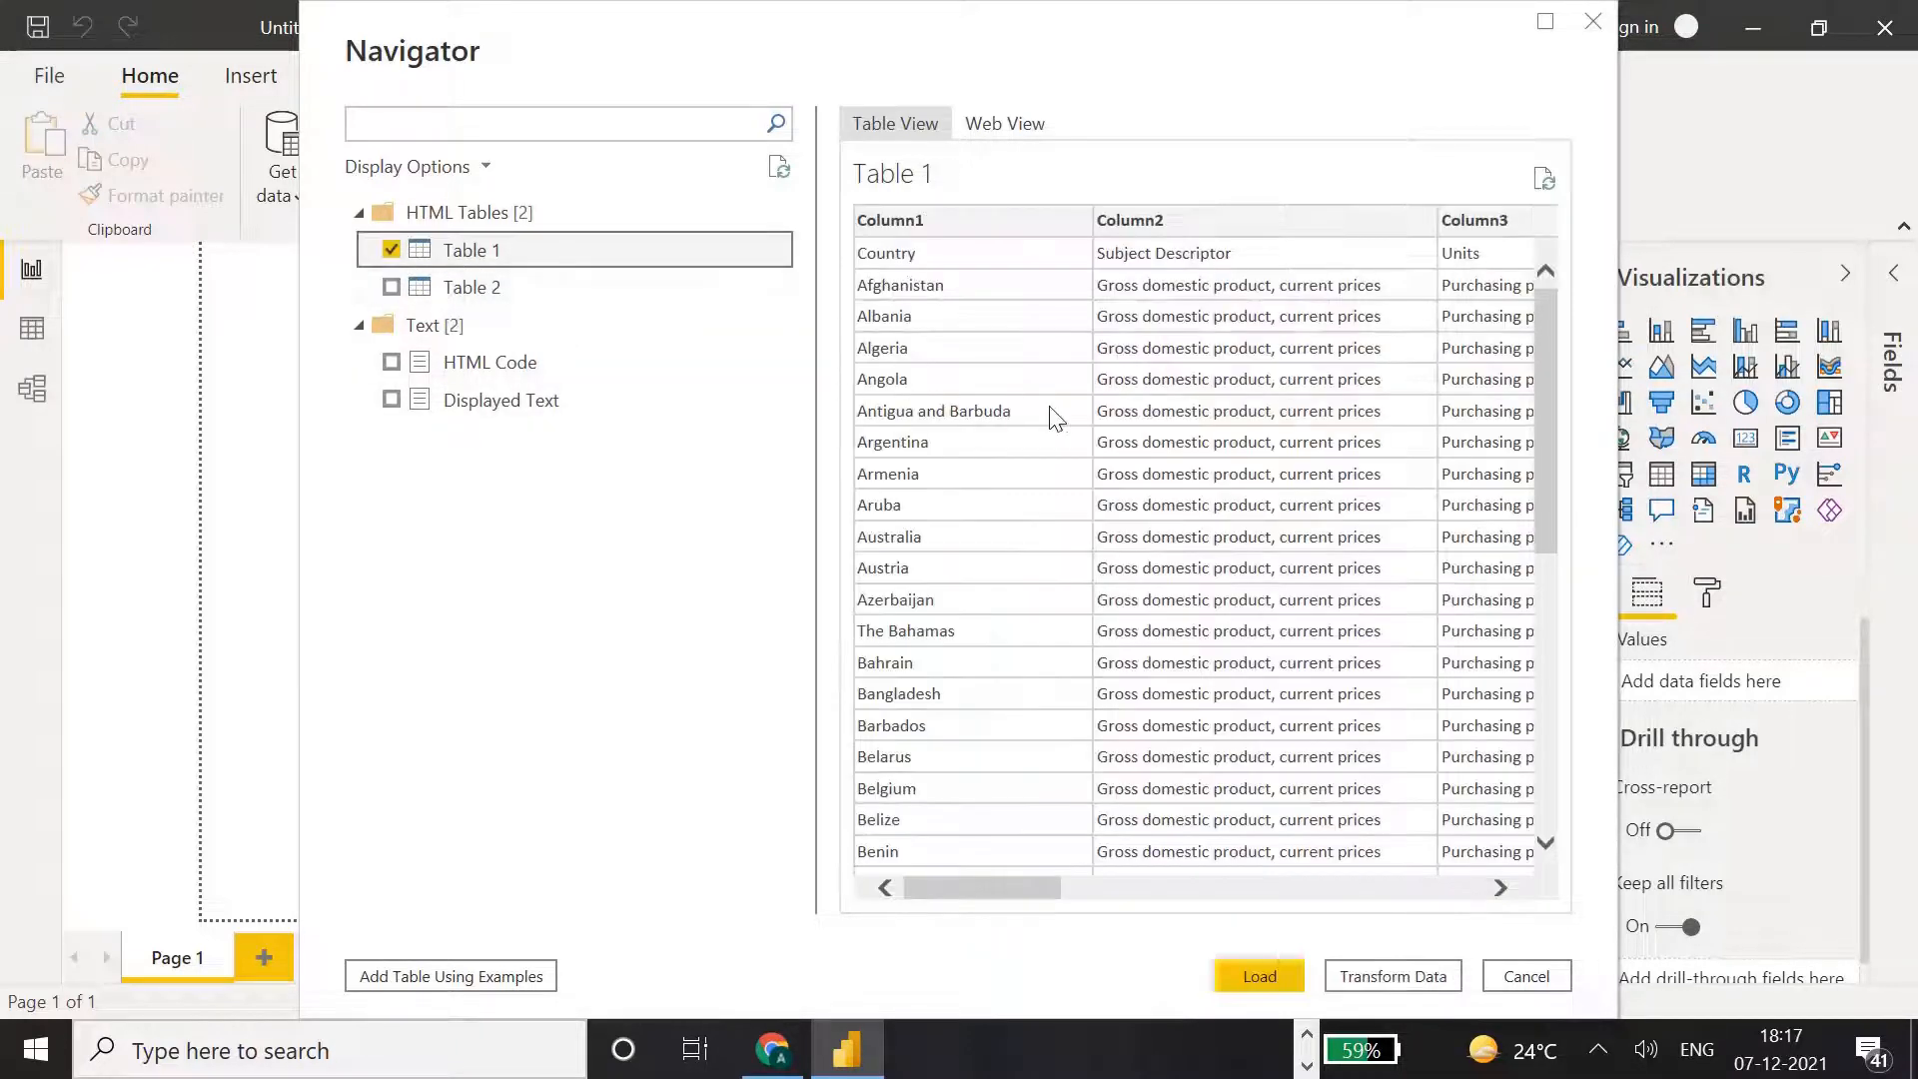
{"action": "left_click_drag", "start_coordinate": [1005, 883], "coordinate": [878, 809]}
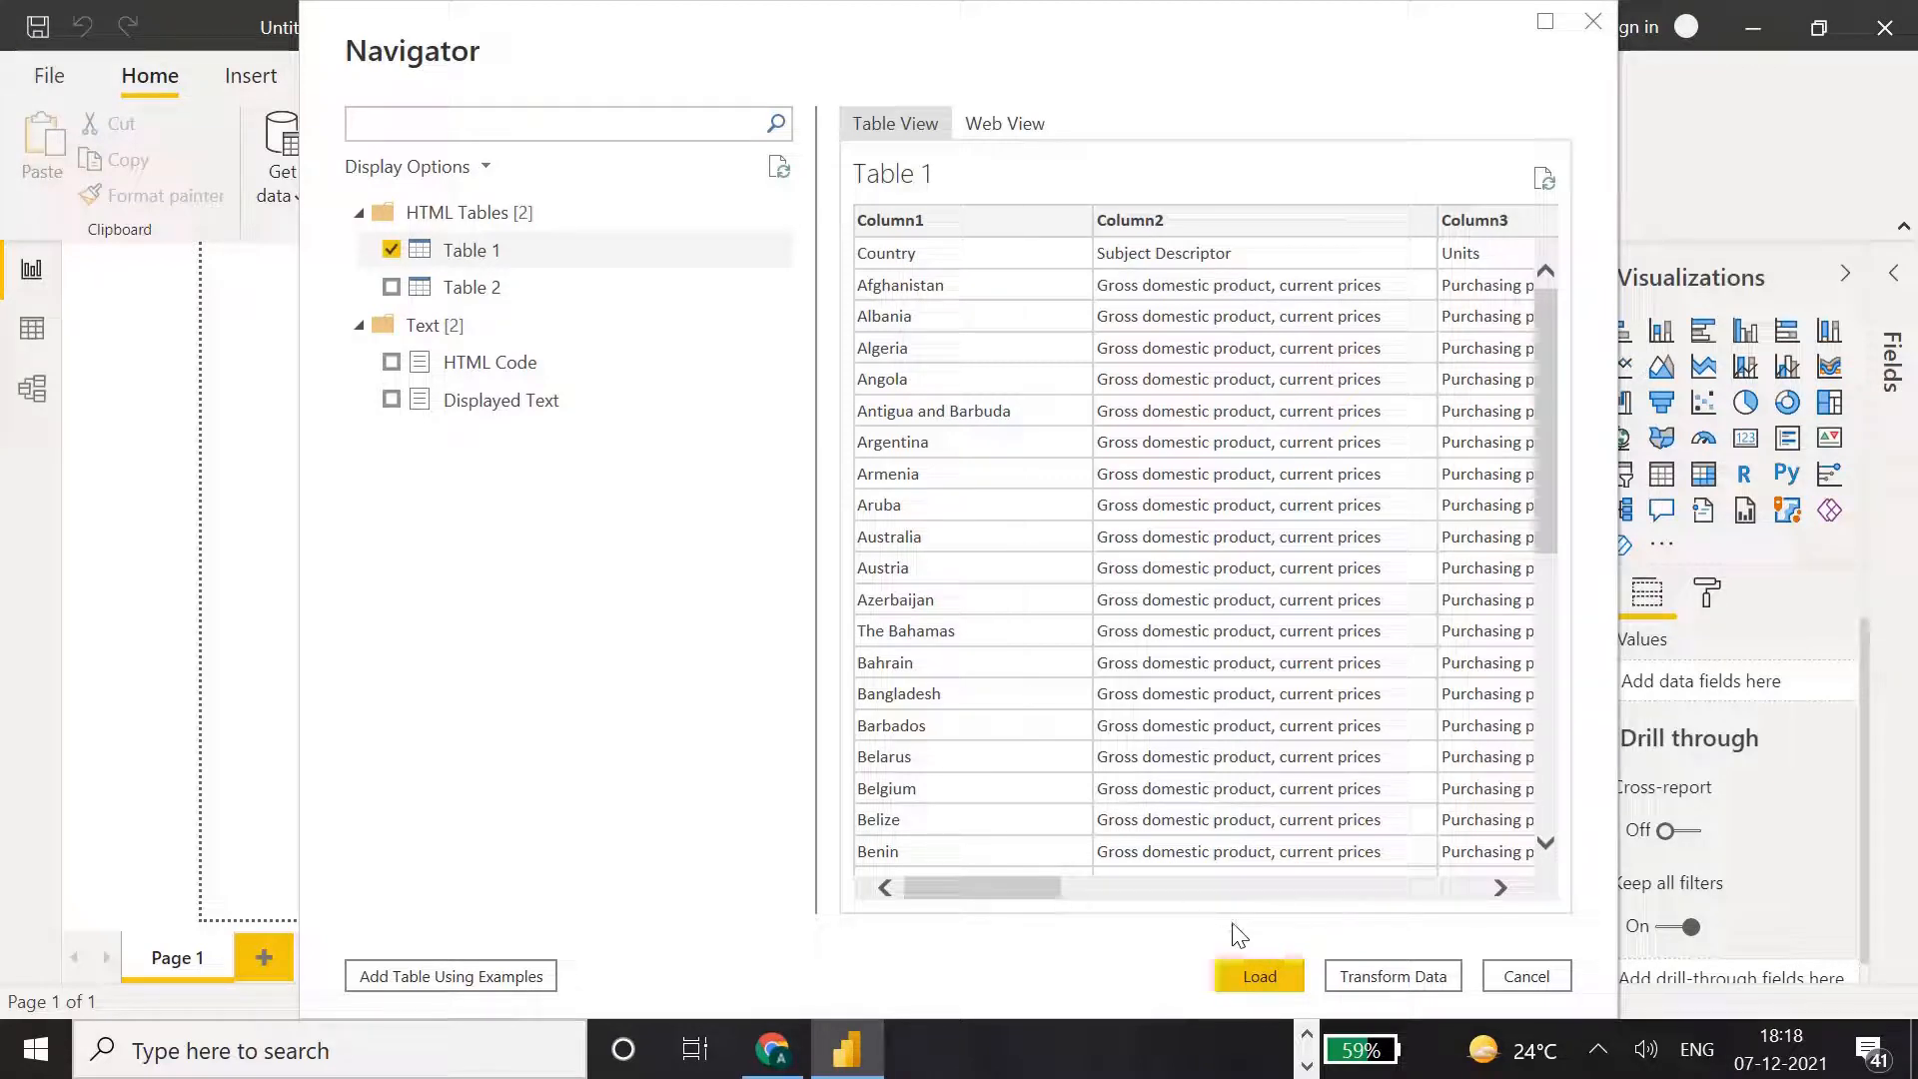
{"action": "left_click", "coordinate": [1384, 969]}
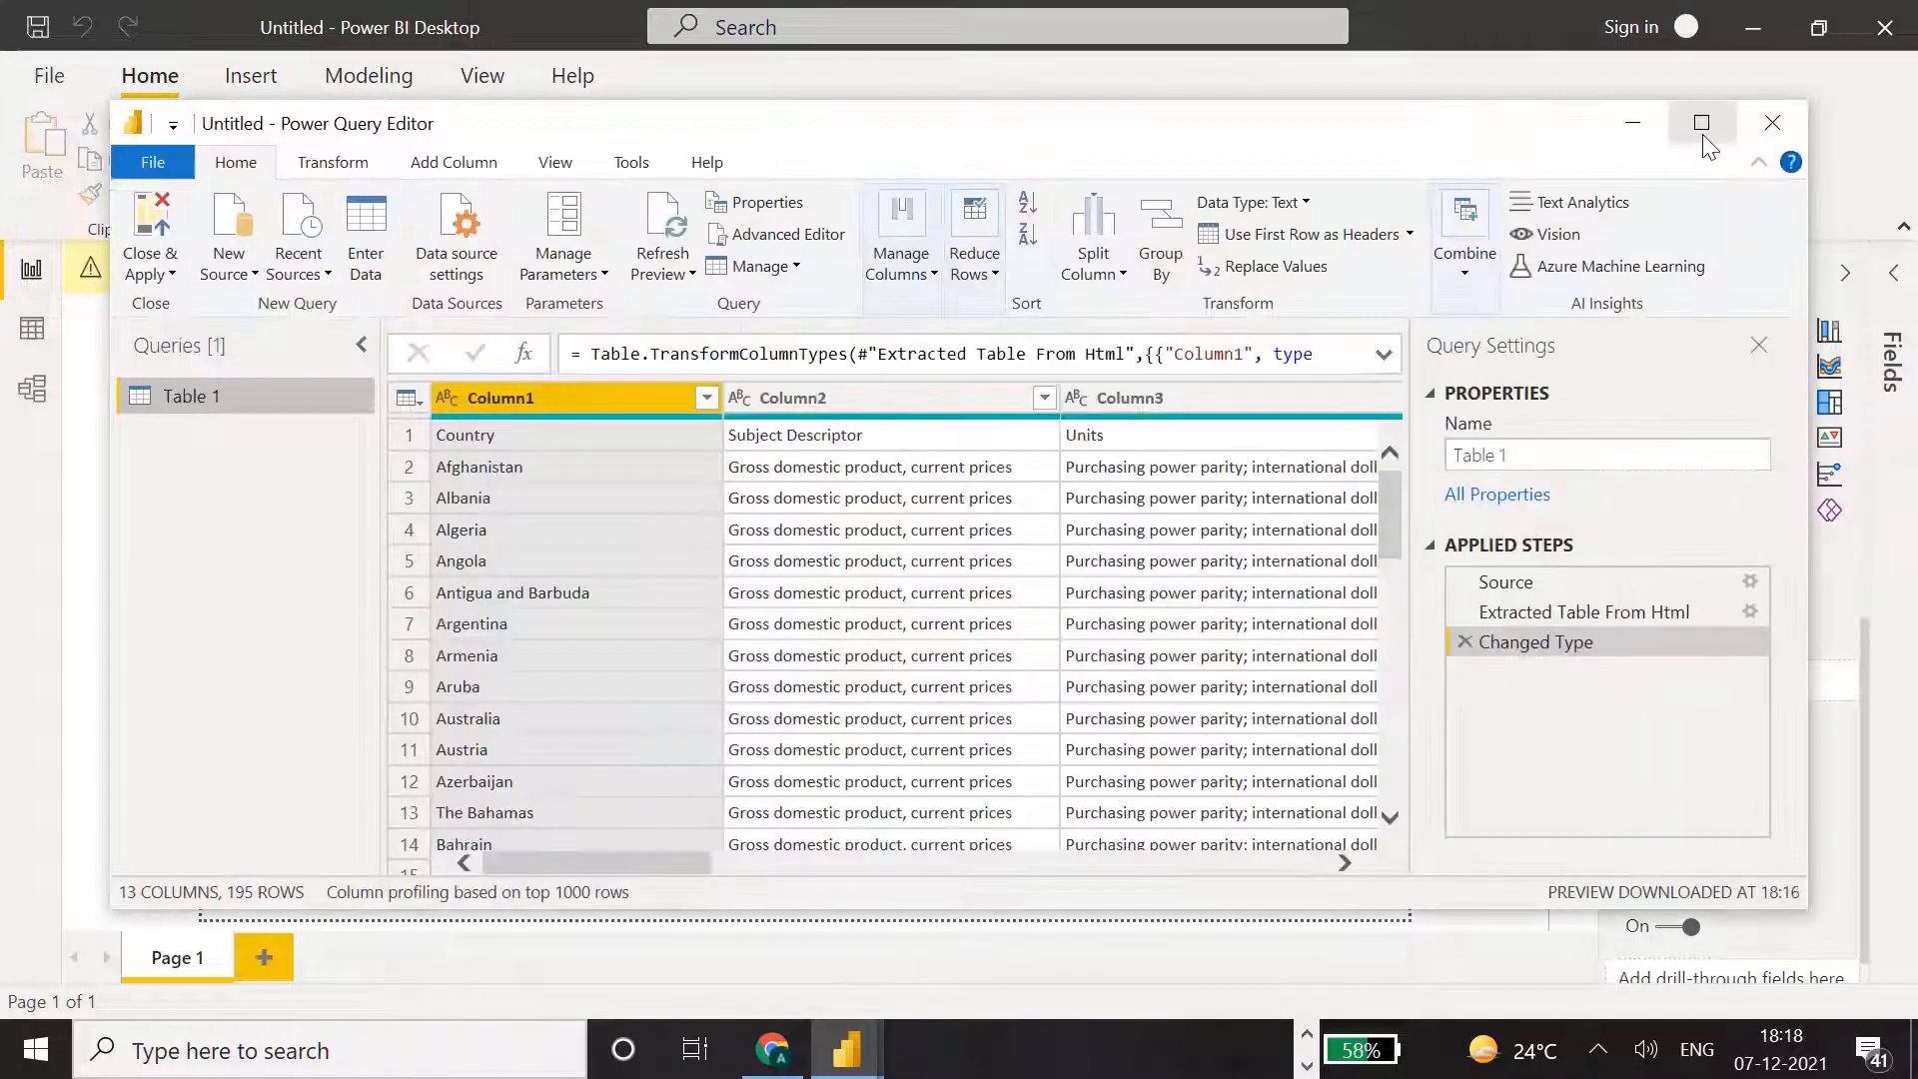
{"action": "mouse_move", "coordinate": [1541, 133]}
{"action": "left_mouse_down"}
{"action": "mouse_move", "coordinate": [1556, 387]}
{"action": "mouse_move", "coordinate": [1535, 184]}
{"action": "mouse_move", "coordinate": [1574, 134]}
{"action": "left_mouse_up"}
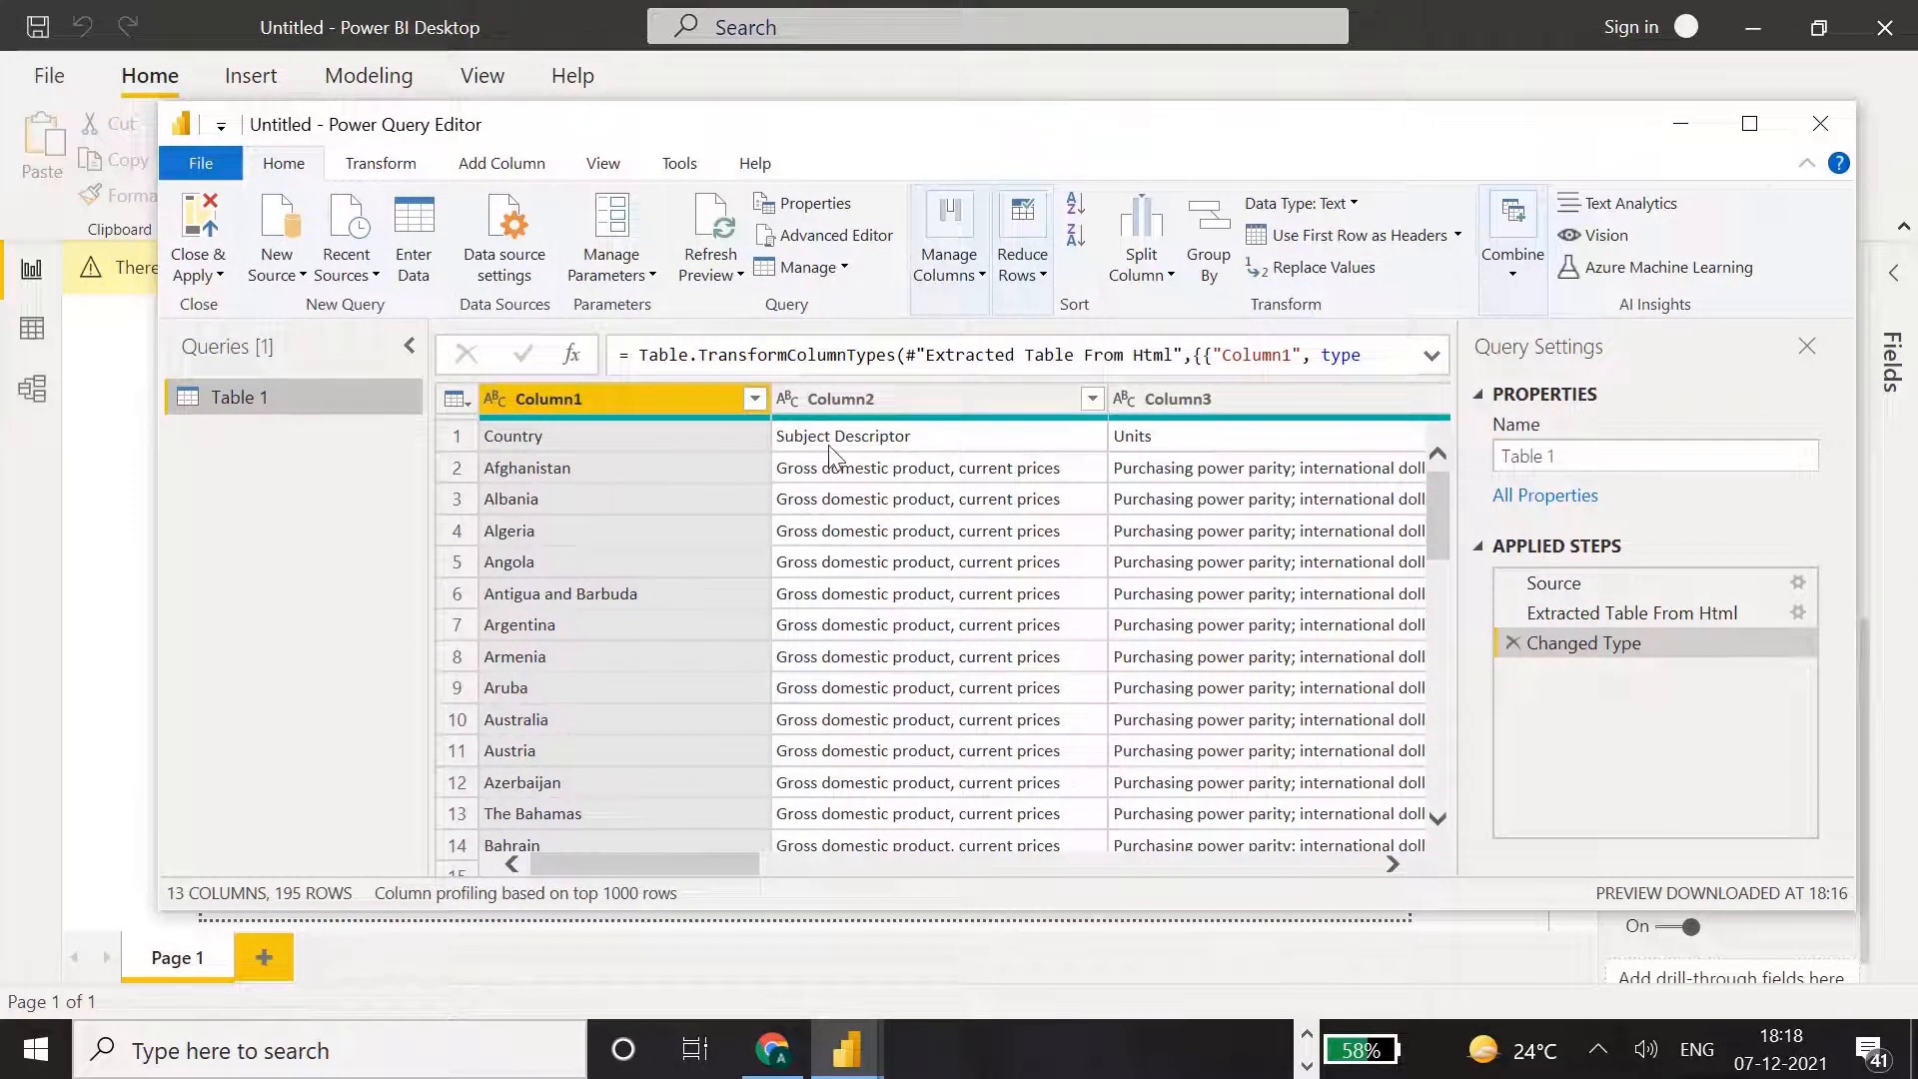
{"action": "left_click_drag", "start_coordinate": [717, 865], "coordinate": [761, 865]}
{"action": "left_click", "coordinate": [1750, 124]}
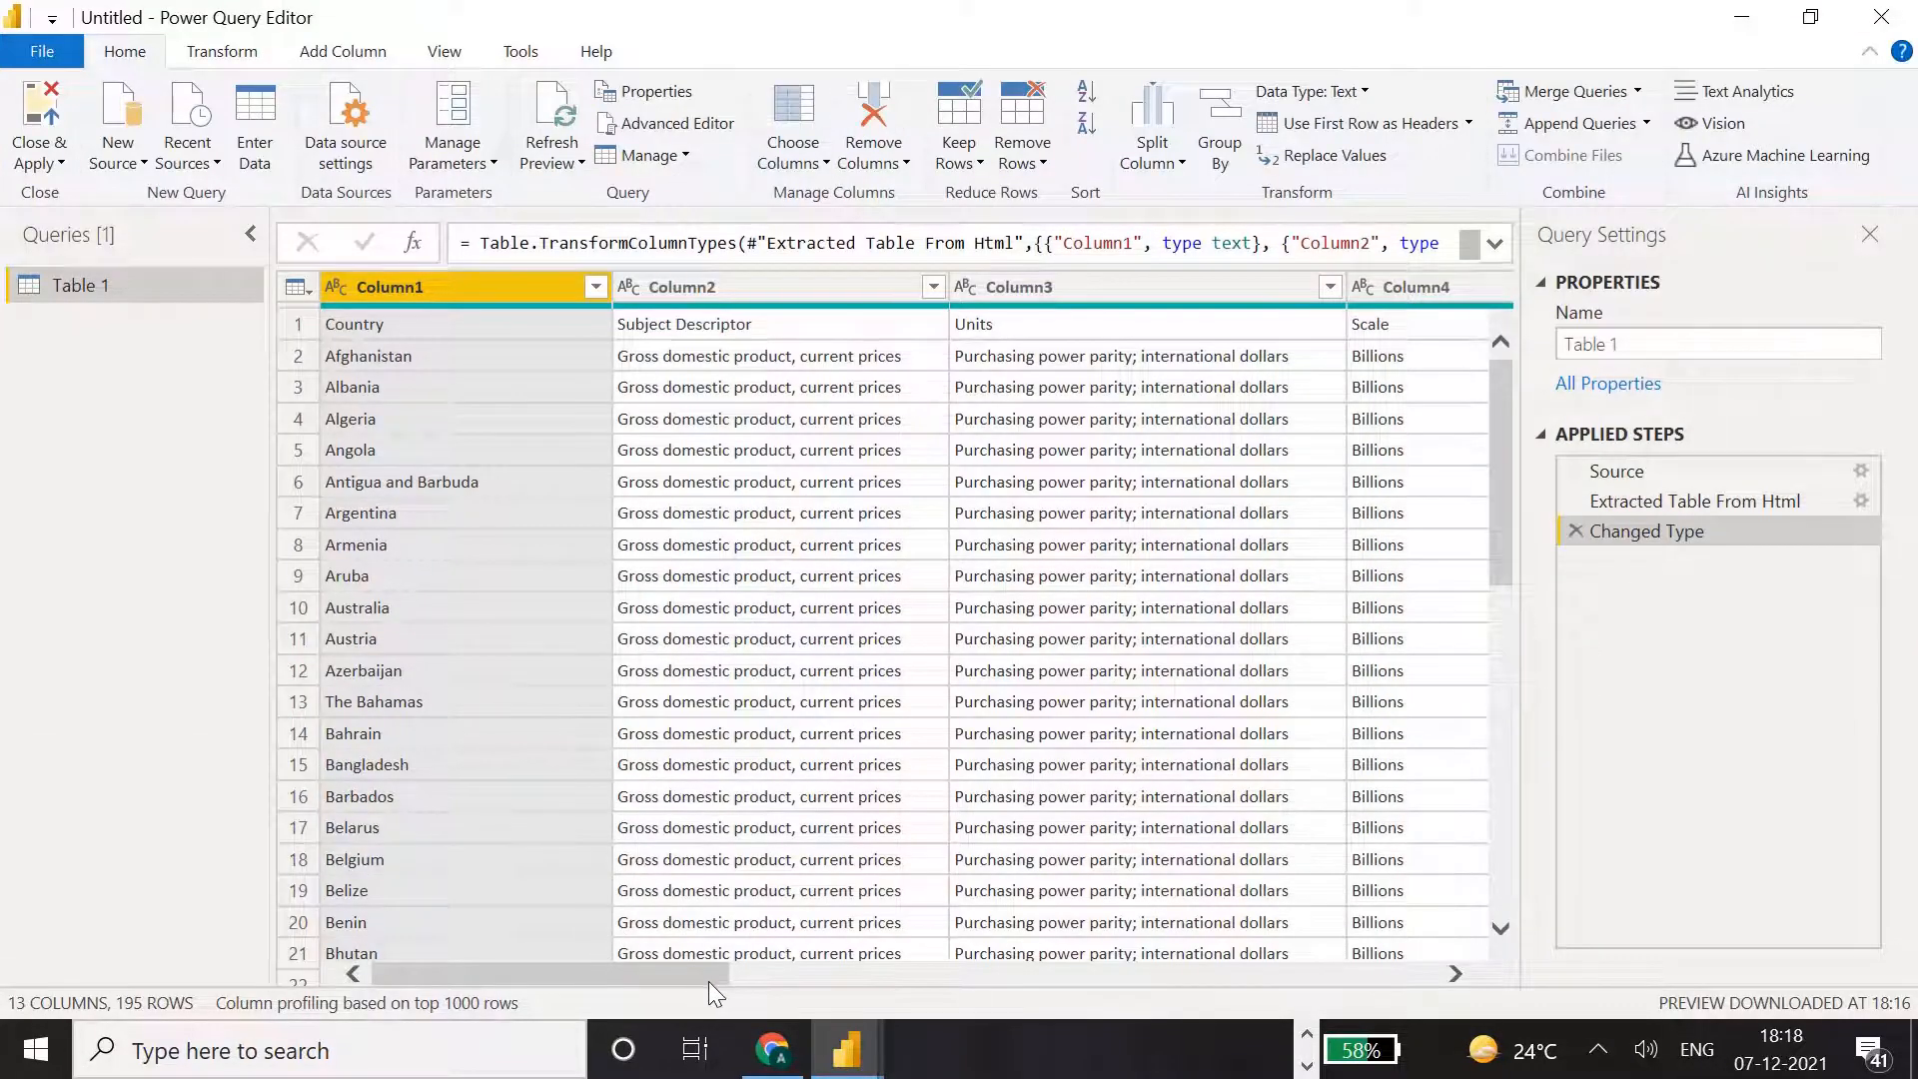
Examine the Table 1 query's columns from the country names through the yearly GDP figures and return to the first column.
{"action": "left_click_drag", "start_coordinate": [718, 979], "coordinate": [584, 957]}
{"action": "left_click_drag", "start_coordinate": [667, 979], "coordinate": [1007, 1003]}
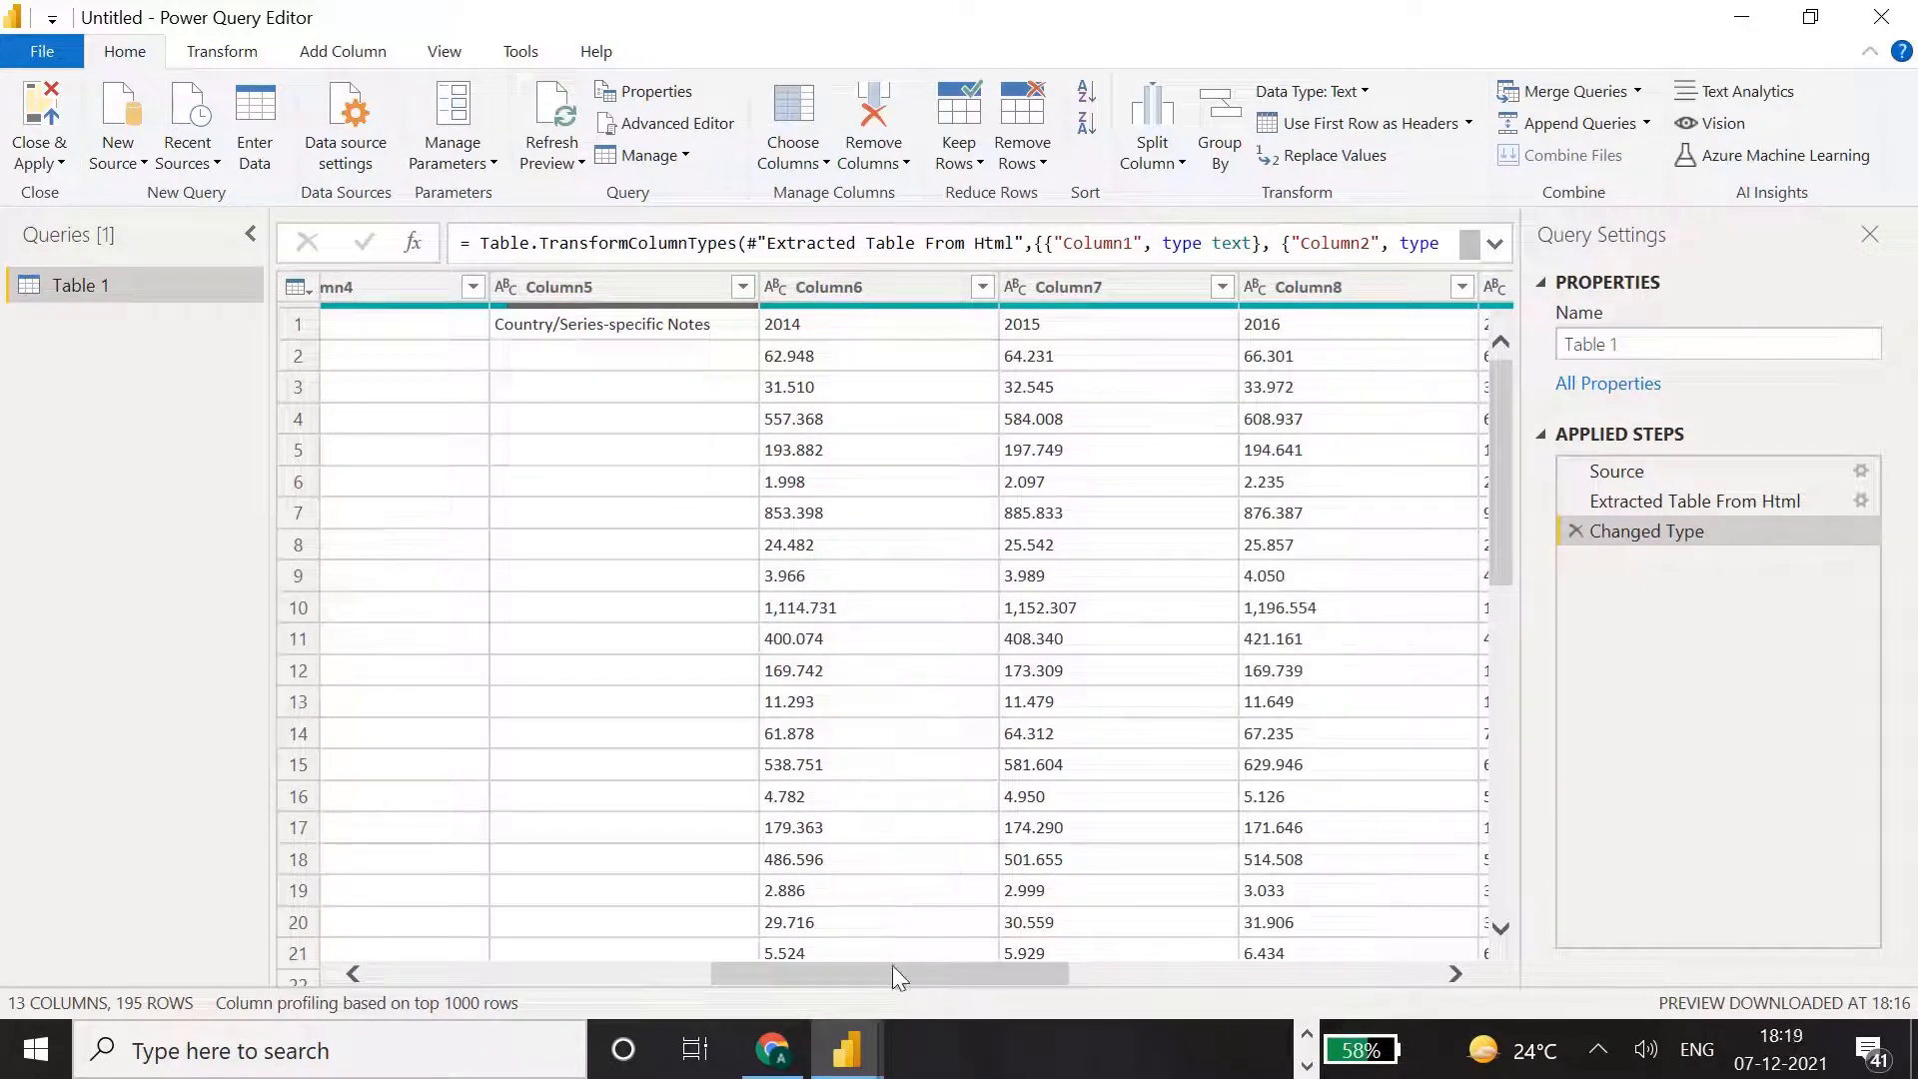
{"action": "left_click_drag", "start_coordinate": [891, 965], "coordinate": [1031, 965]}
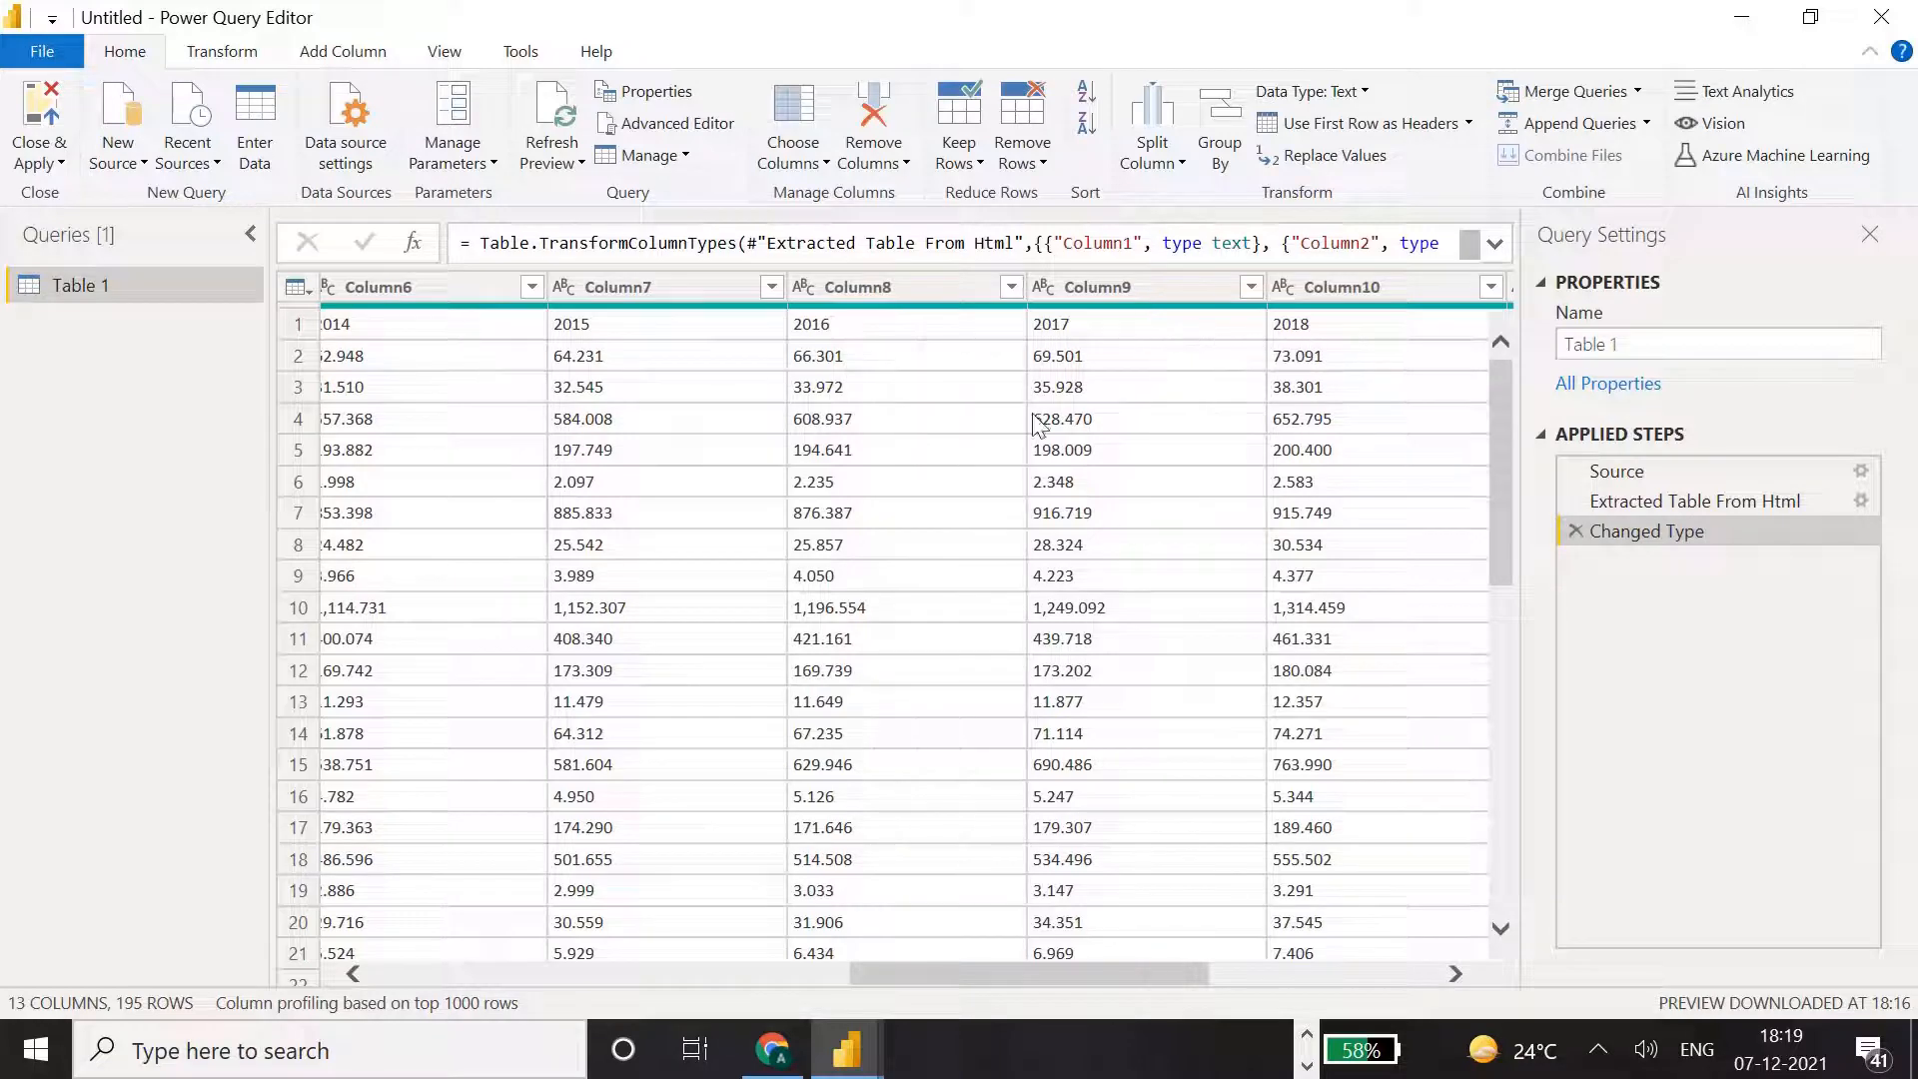
{"action": "left_click_drag", "start_coordinate": [1098, 974], "coordinate": [404, 994]}
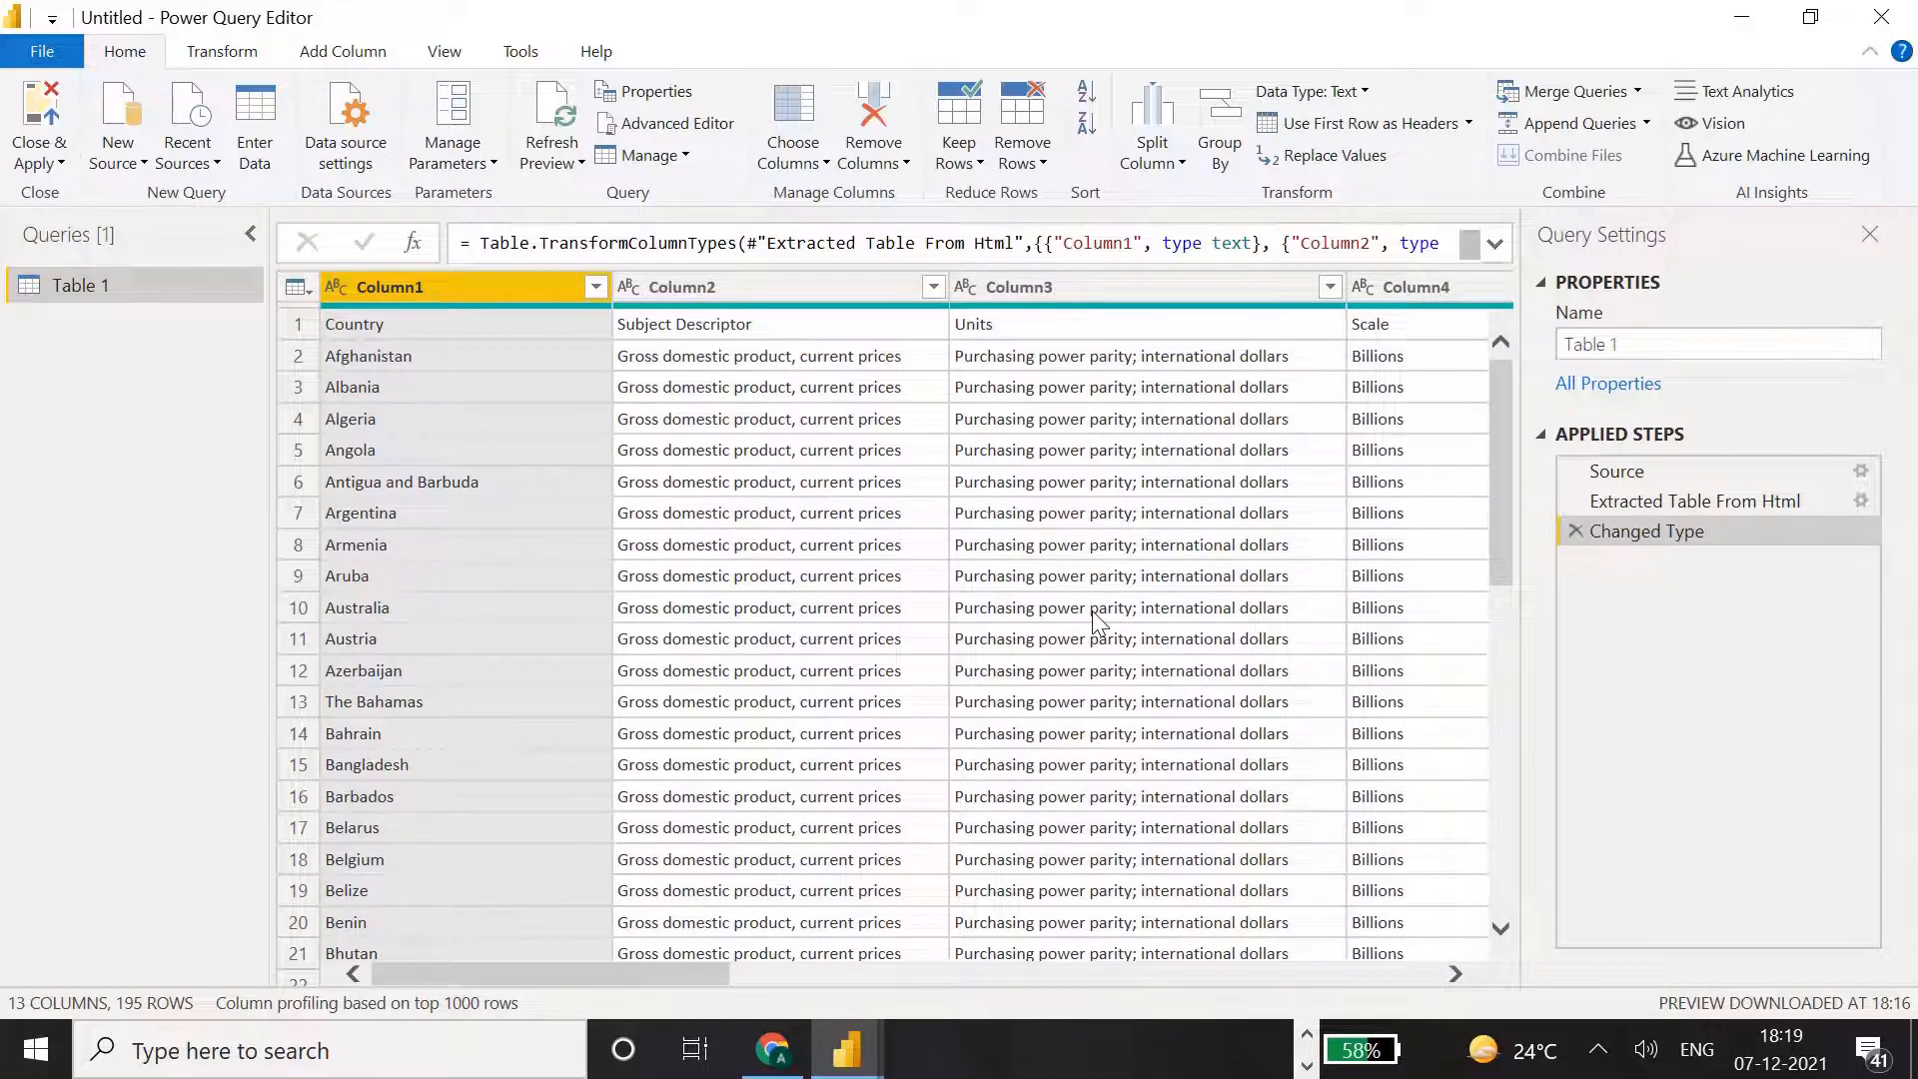